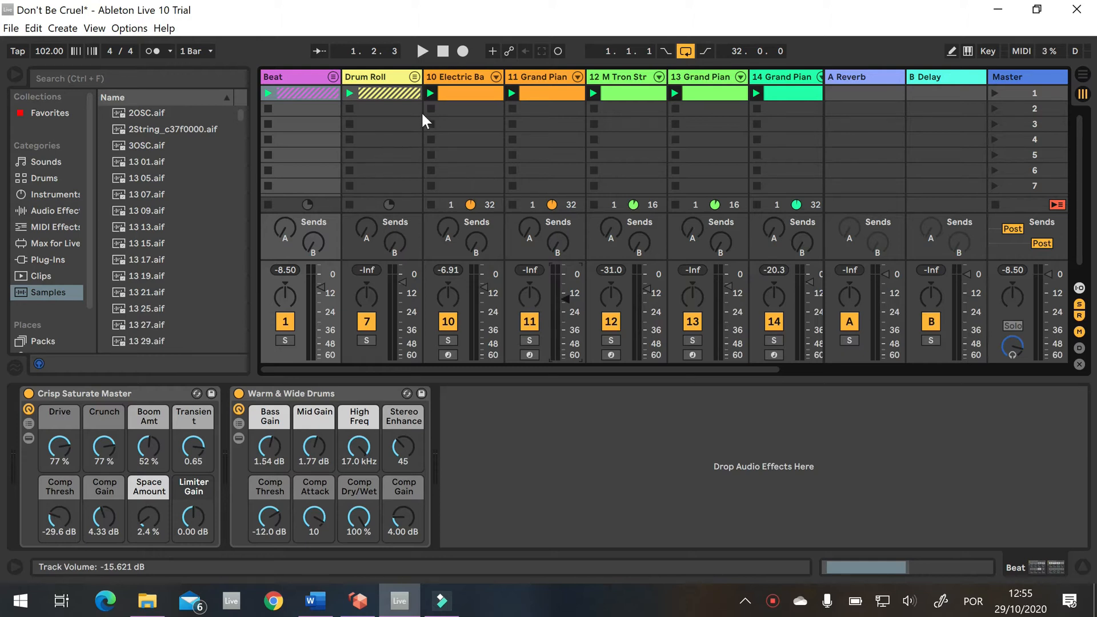
Play back all the tracks of the song together and stop playback
{"action": "left_click", "coordinate": [422, 53]}
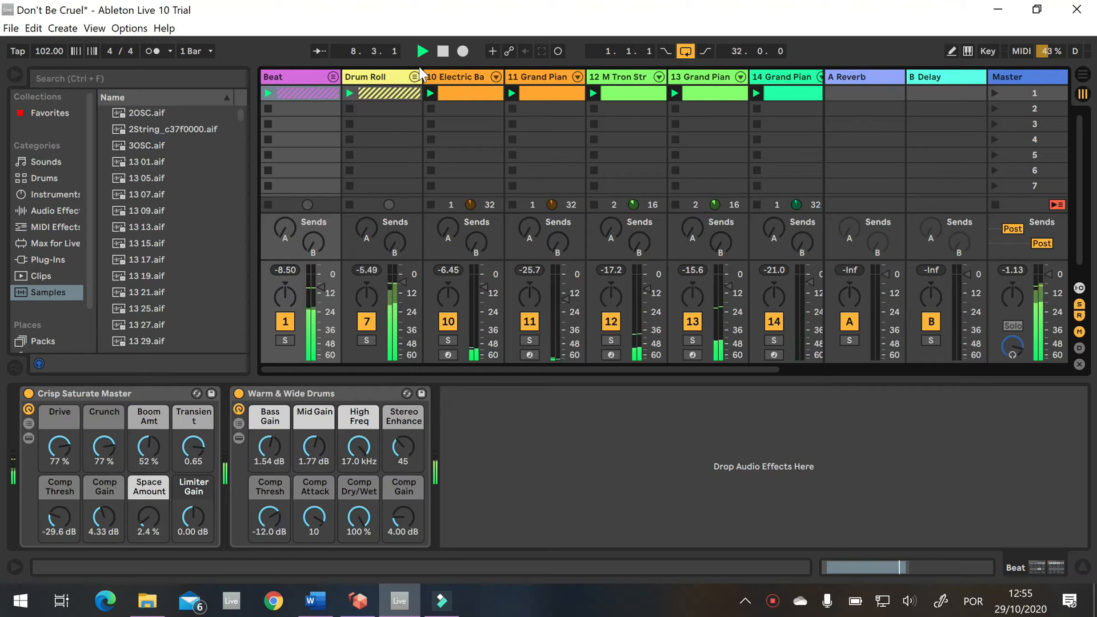
{"action": "left_click", "coordinate": [444, 51]}
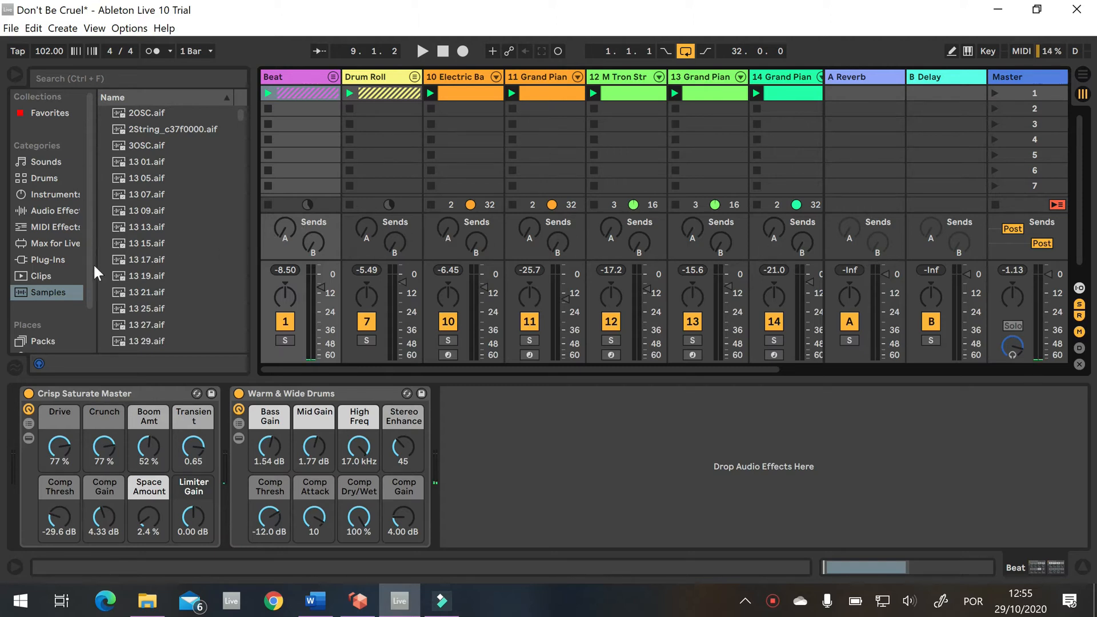
Solo the Beat group, play it back briefly, and unfold the group to show its tracks
{"action": "left_click", "coordinate": [286, 341]}
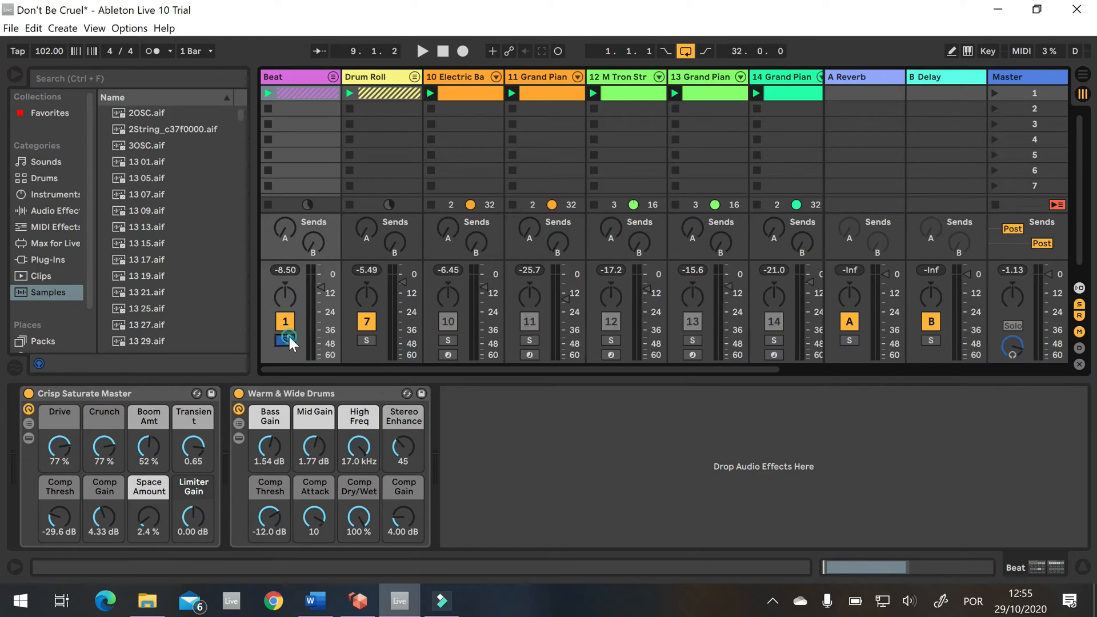
{"action": "left_click", "coordinate": [423, 51]}
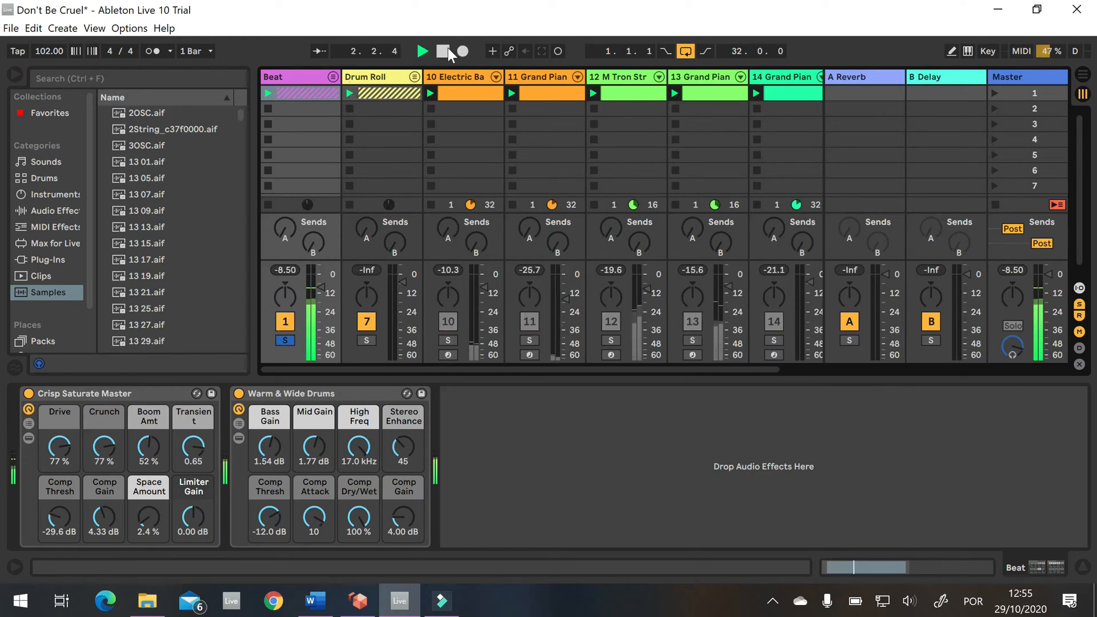
{"action": "left_click", "coordinate": [333, 76]}
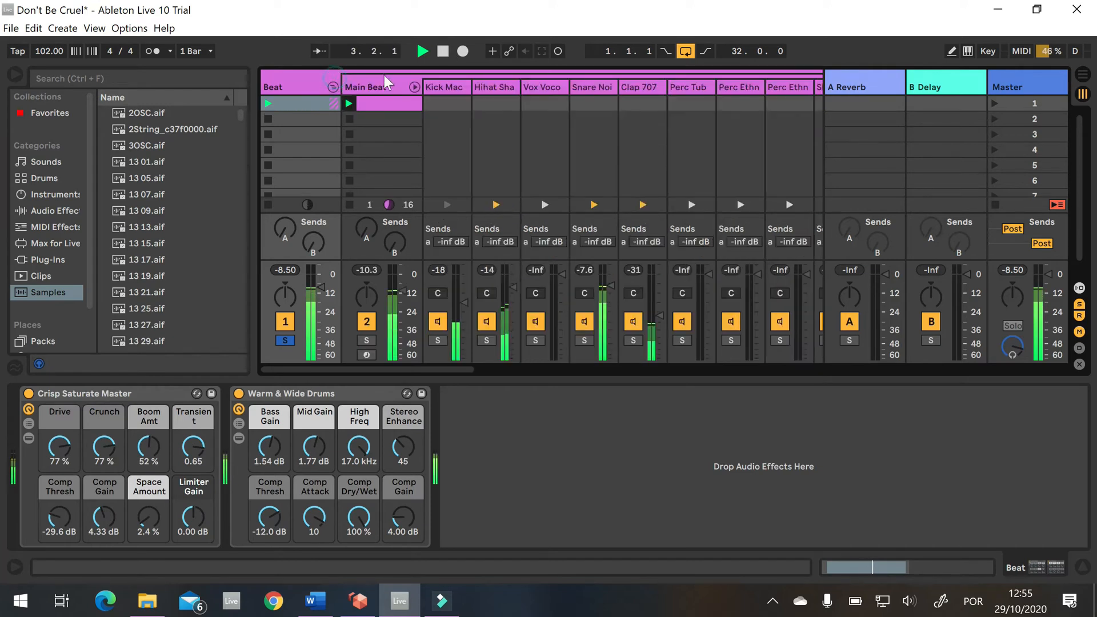
{"action": "left_click", "coordinate": [446, 51]}
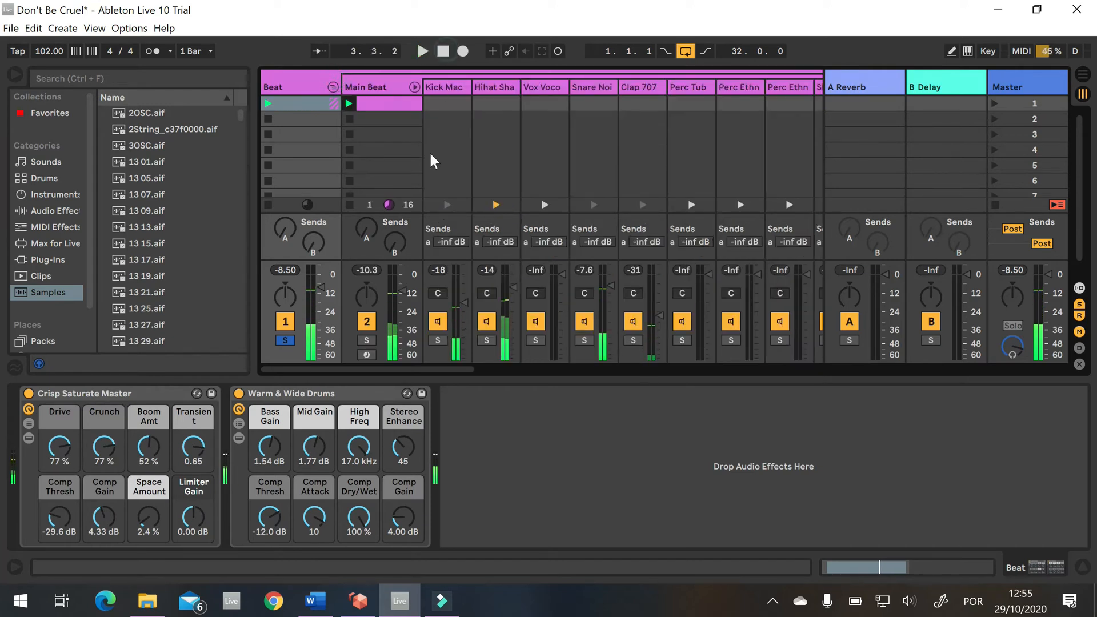
Solo the Main Beat track and open its first clip in the note editor
{"action": "left_click", "coordinate": [372, 84]}
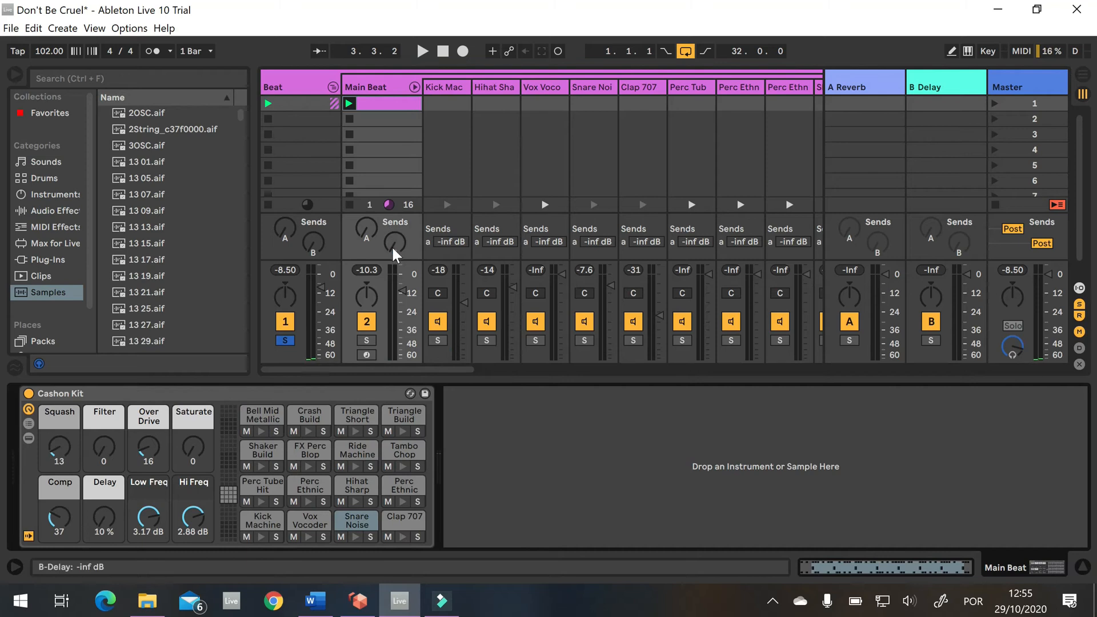
{"action": "left_click", "coordinate": [366, 105]}
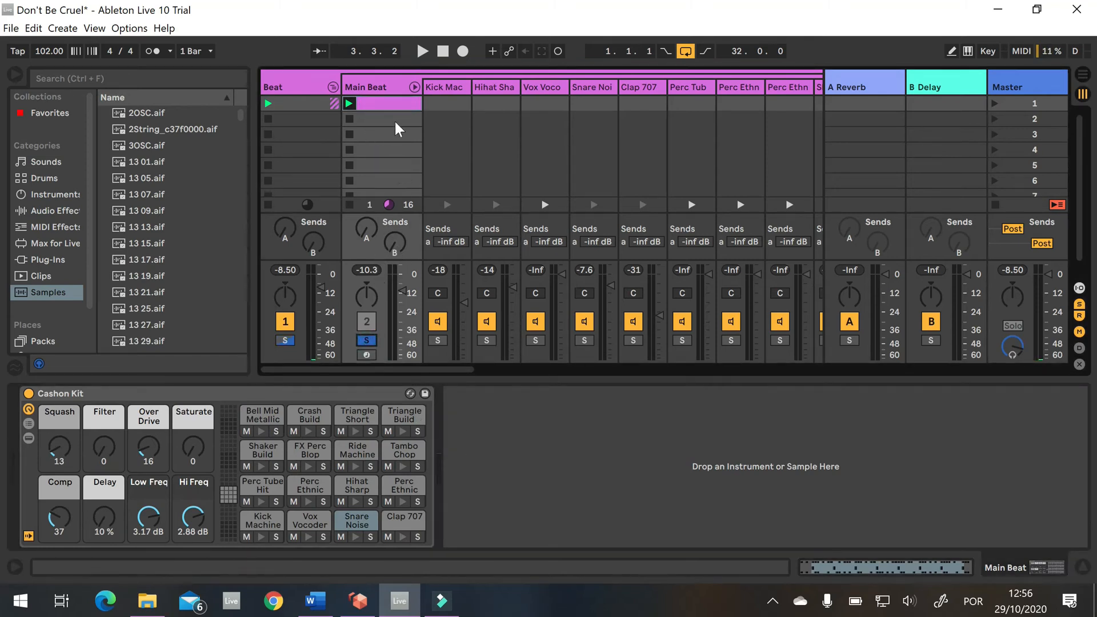
{"action": "double_click", "coordinate": [378, 103]}
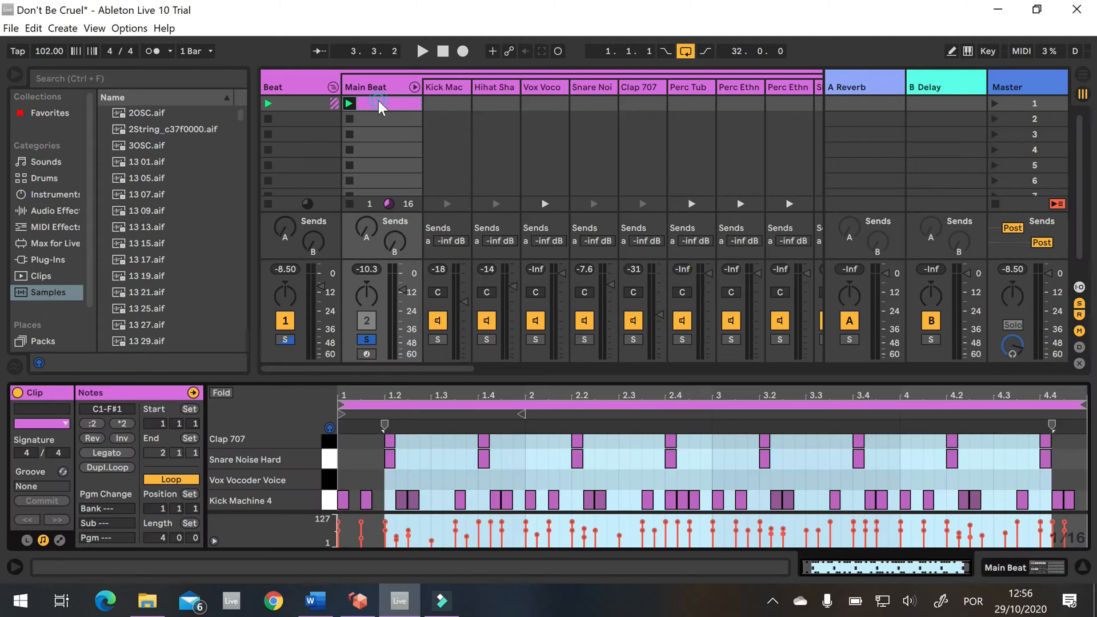
Play the soloed Main Beat clip while examining its hi-hat, clap, snare and kick notes
{"action": "left_click", "coordinate": [422, 51]}
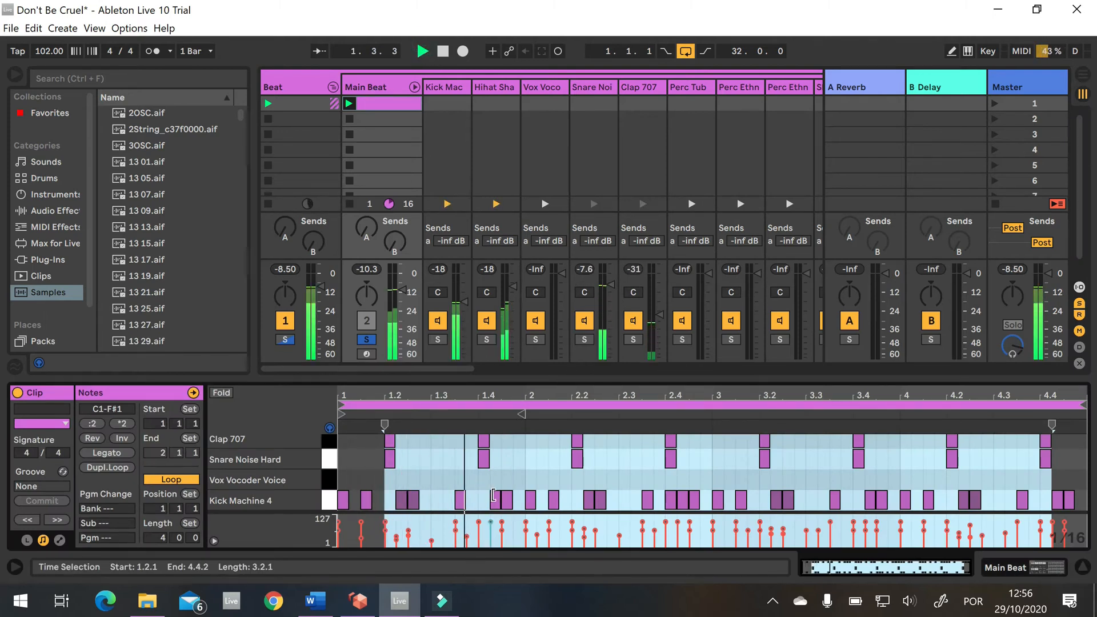
{"action": "scroll", "coordinate": [496, 489], "scroll_direction": "up", "scroll_amount": 6}
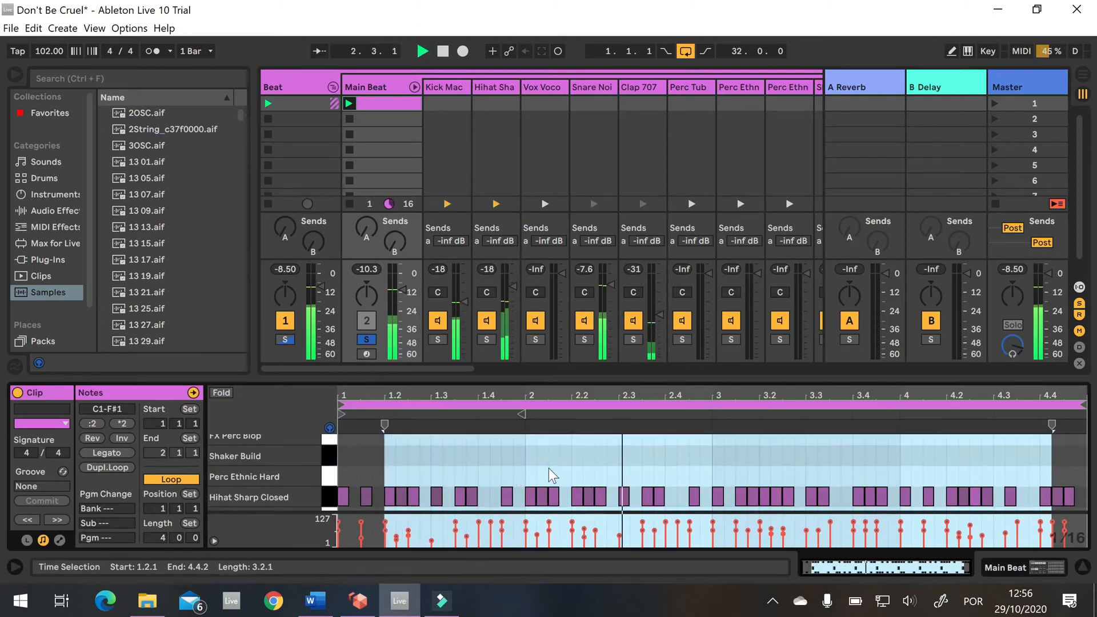
{"action": "scroll", "coordinate": [580, 465], "scroll_direction": "down", "scroll_amount": 3}
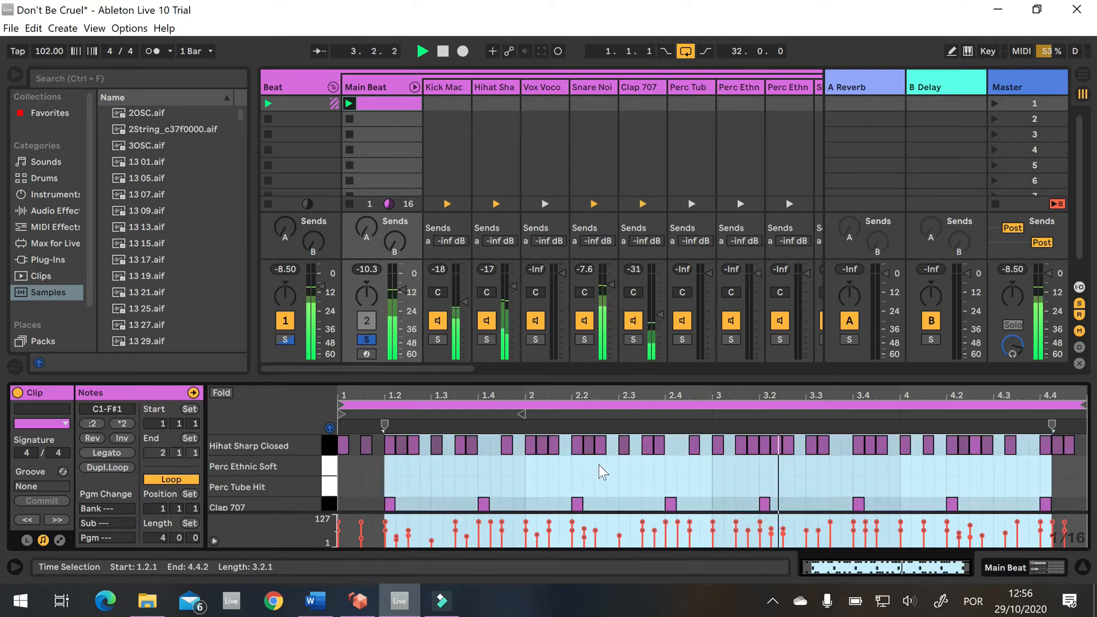
{"action": "scroll", "coordinate": [605, 465], "scroll_direction": "down", "scroll_amount": 3}
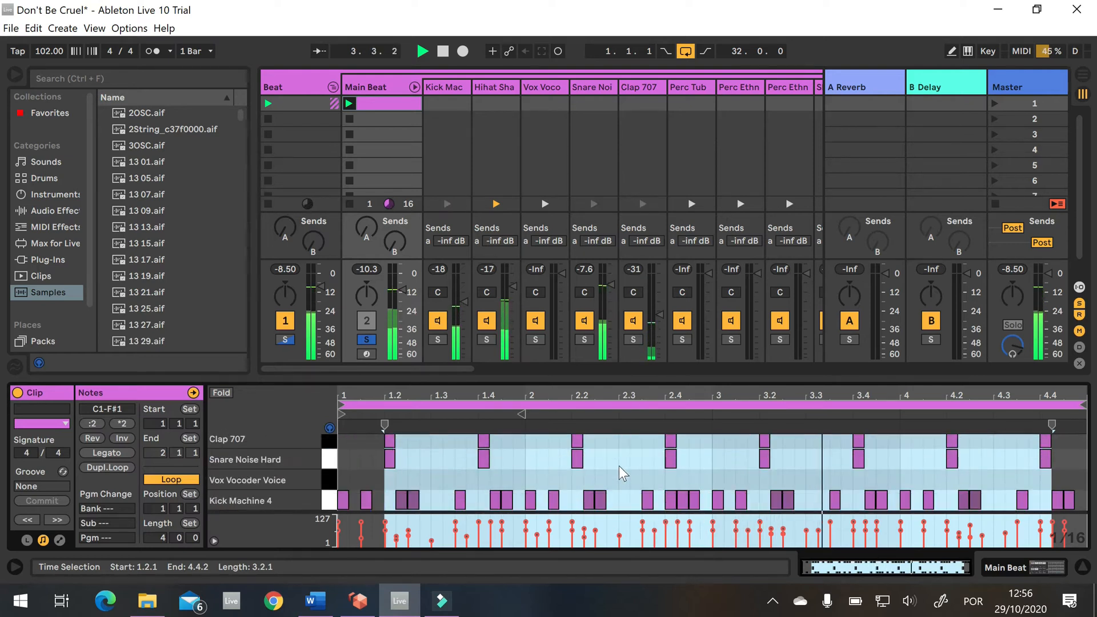
{"action": "left_click", "coordinate": [443, 53]}
Select the Hihat Sharp Closed notes, solo the hi-hat chain, and play its pattern on its own
{"action": "scroll", "coordinate": [451, 481], "scroll_direction": "up", "scroll_amount": 1}
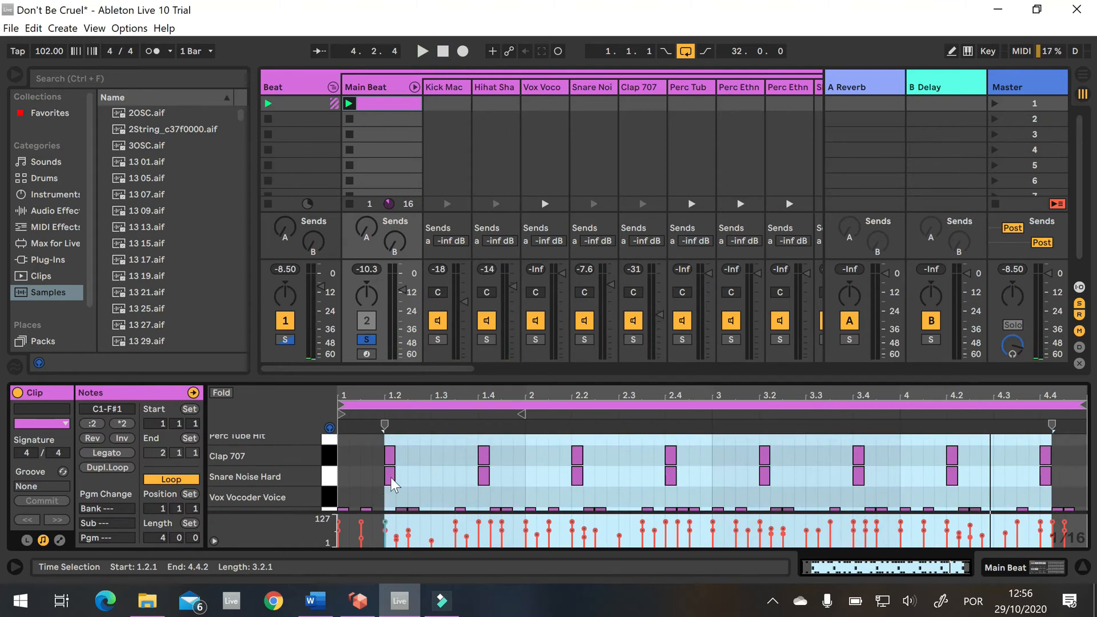
{"action": "scroll", "coordinate": [406, 485], "scroll_direction": "up", "scroll_amount": 3}
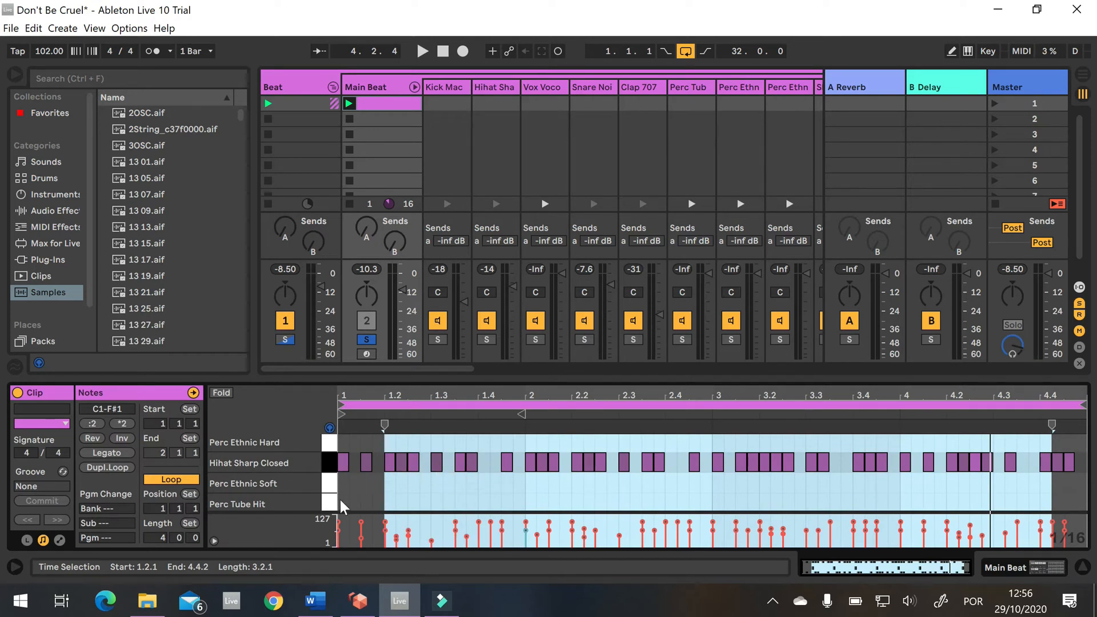
{"action": "left_click", "coordinate": [324, 464]}
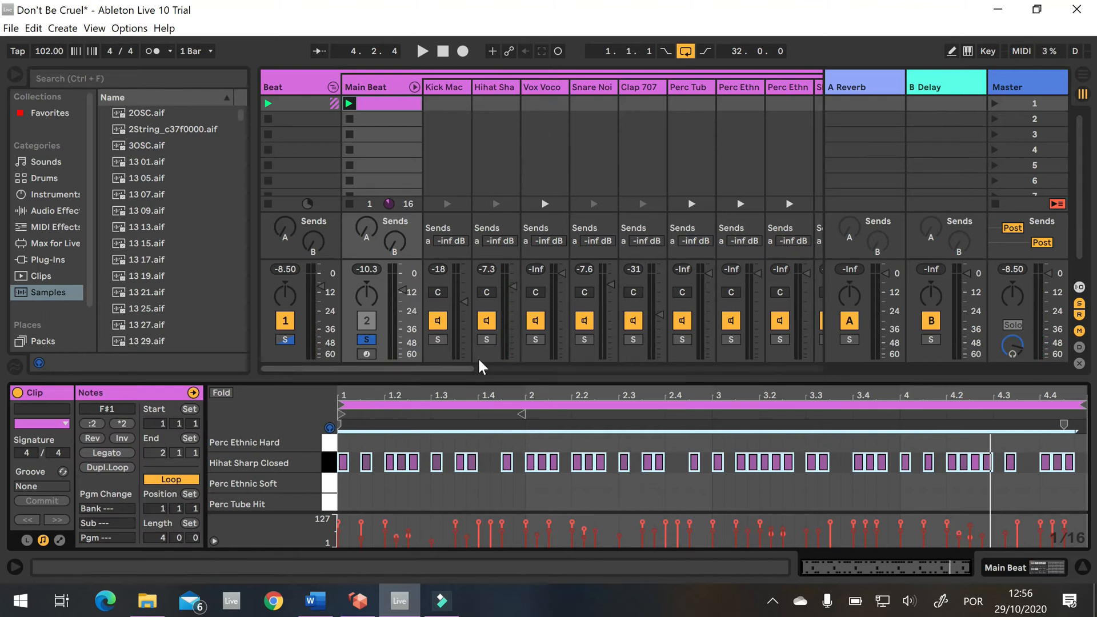
{"action": "left_click", "coordinate": [490, 338]}
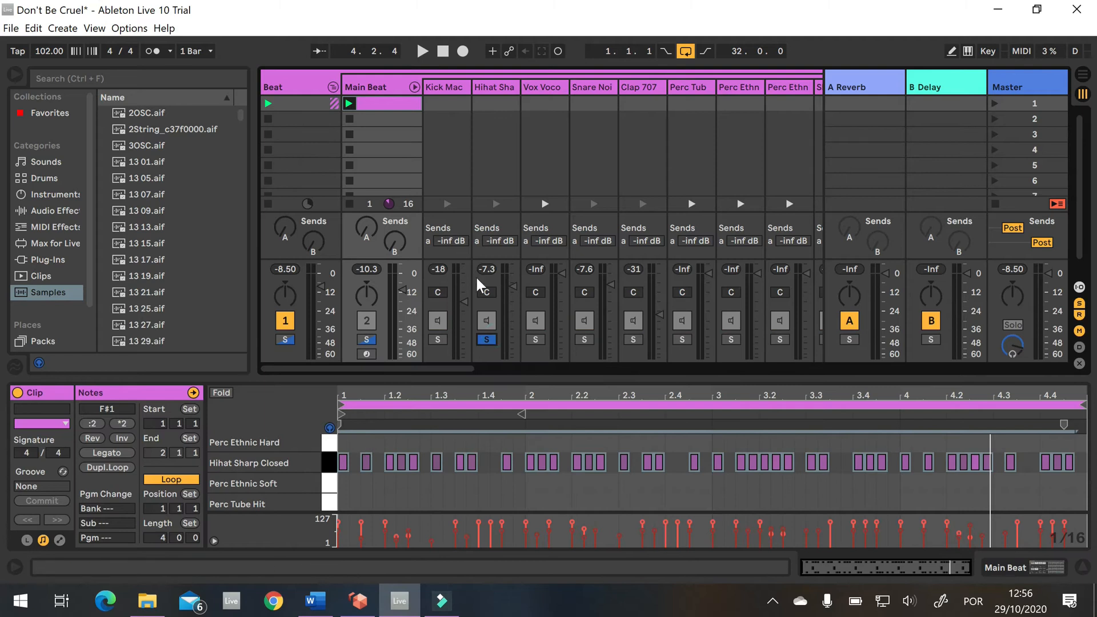
{"action": "left_click", "coordinate": [495, 203]}
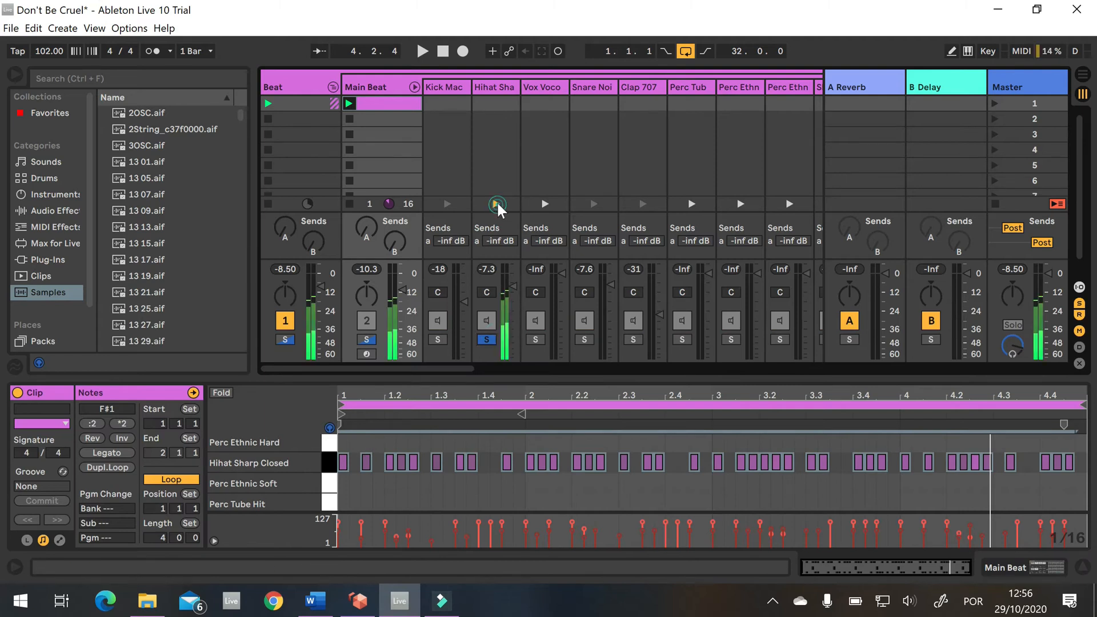
{"action": "left_click", "coordinate": [423, 51]}
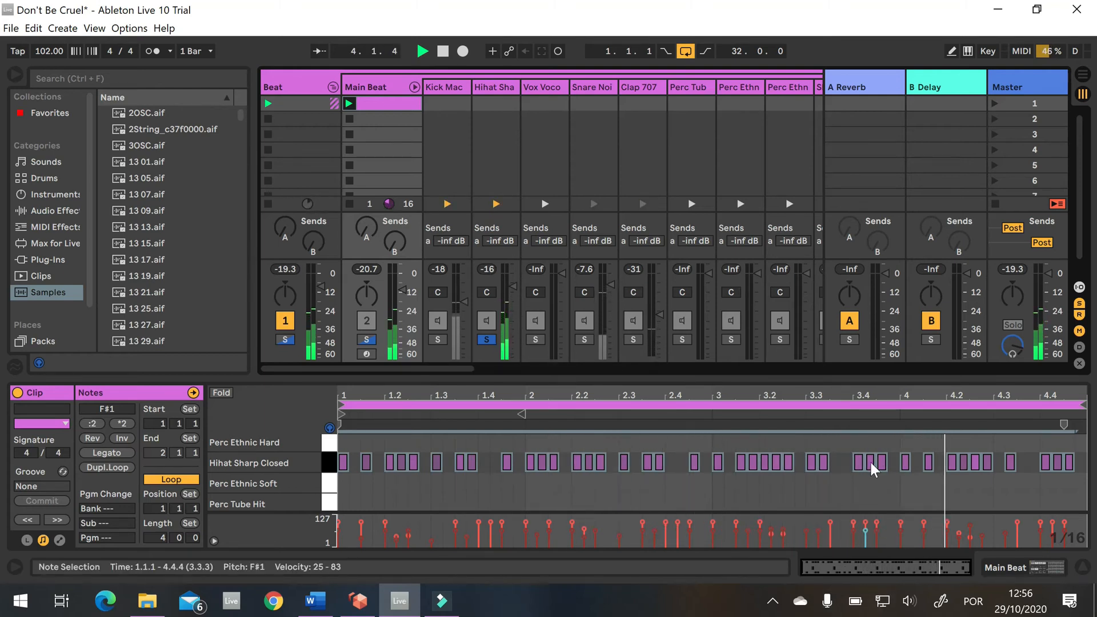
{"action": "left_click", "coordinate": [445, 51]}
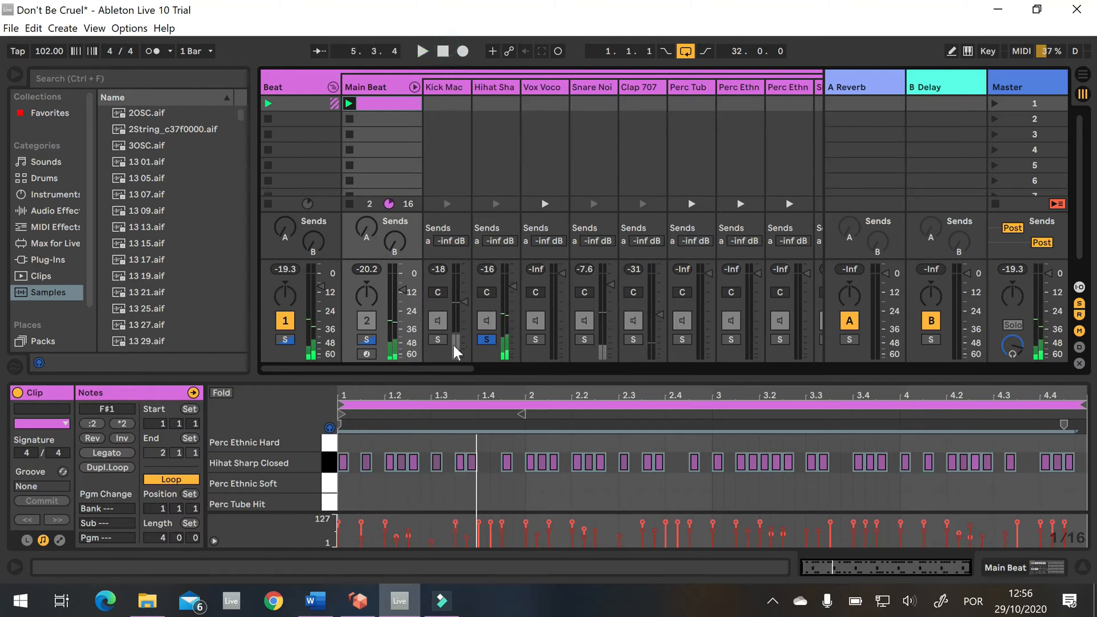
Solo the kick chain, play its pattern, and show the Kick Machine 4 sampler's Controls page
{"action": "left_click", "coordinate": [422, 52]}
{"action": "scroll", "coordinate": [491, 463], "scroll_direction": "down", "scroll_amount": 3}
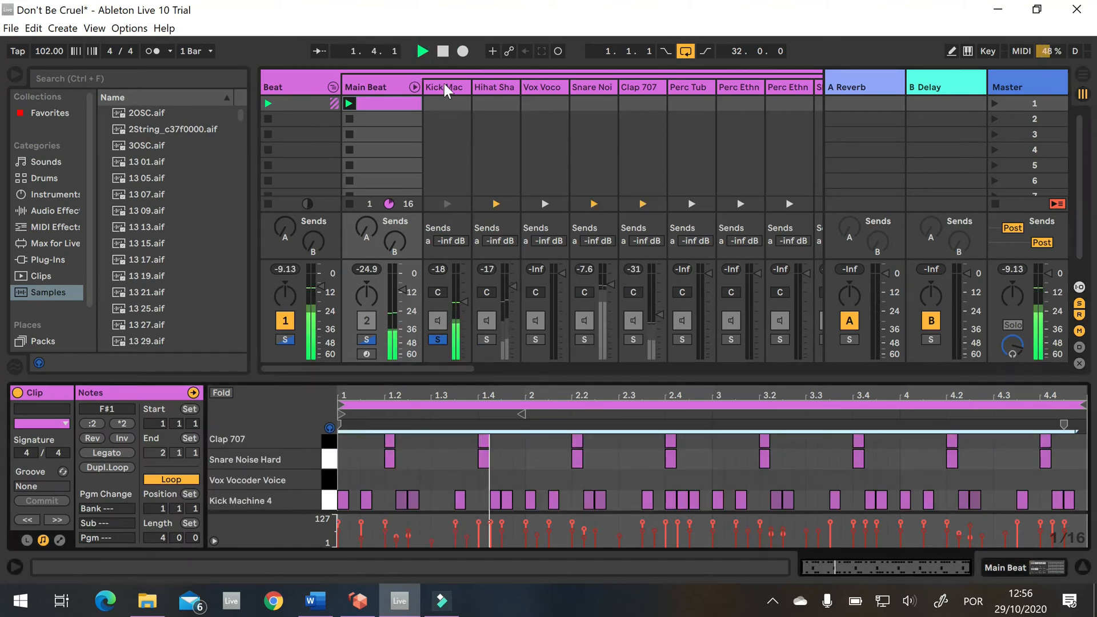
{"action": "left_click", "coordinate": [443, 84]}
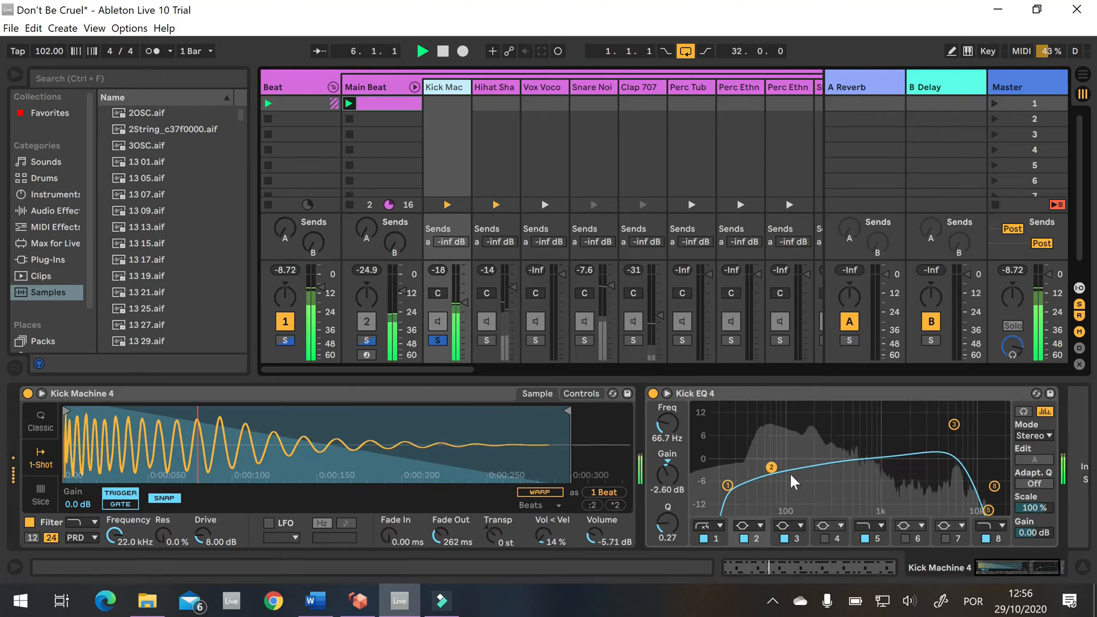
{"action": "left_click", "coordinate": [574, 392]}
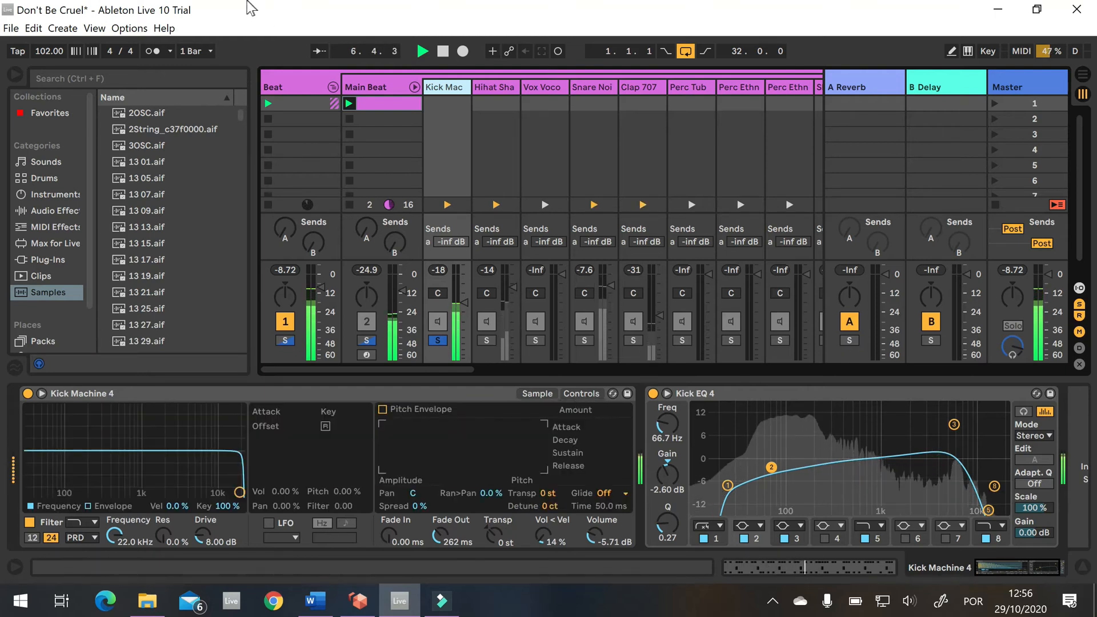
{"action": "left_click", "coordinate": [443, 52]}
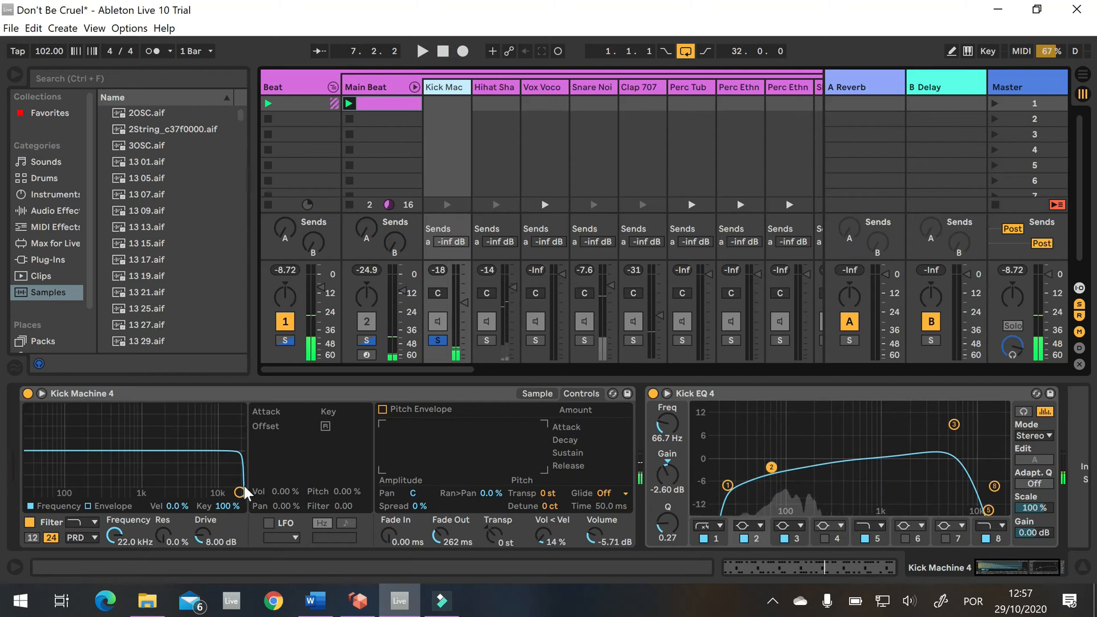
Try Kick Machine 4 filter frequencies of 9.29 kHz and 15.5 kHz during playback, and undo the filter changes
{"action": "left_click_drag", "start_coordinate": [242, 487], "coordinate": [213, 477]}
{"action": "left_click", "coordinate": [421, 52]}
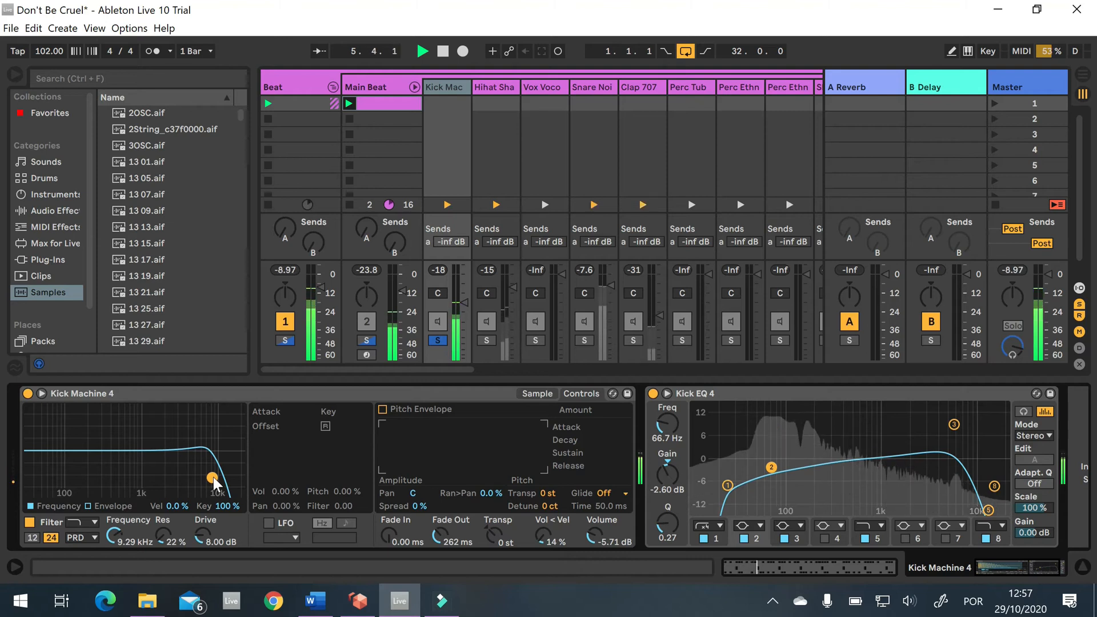
{"action": "mouse_move", "coordinate": [214, 477]}
{"action": "left_mouse_down"}
{"action": "mouse_move", "coordinate": [193, 478]}
{"action": "mouse_move", "coordinate": [229, 489]}
{"action": "left_mouse_up"}
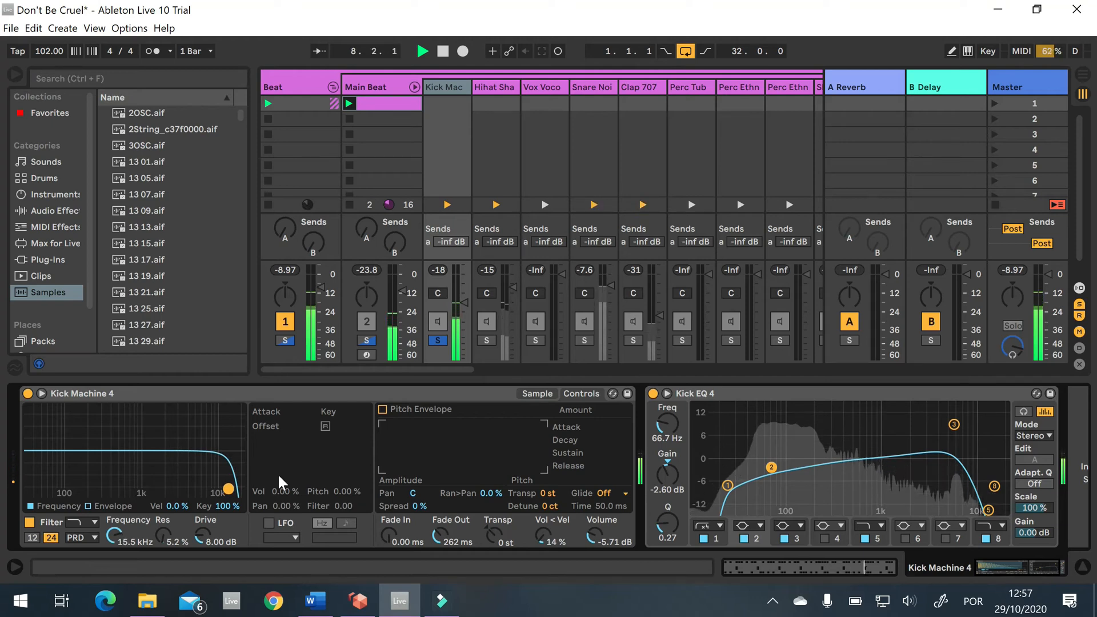
{"action": "key", "text": "ctrl+z"}
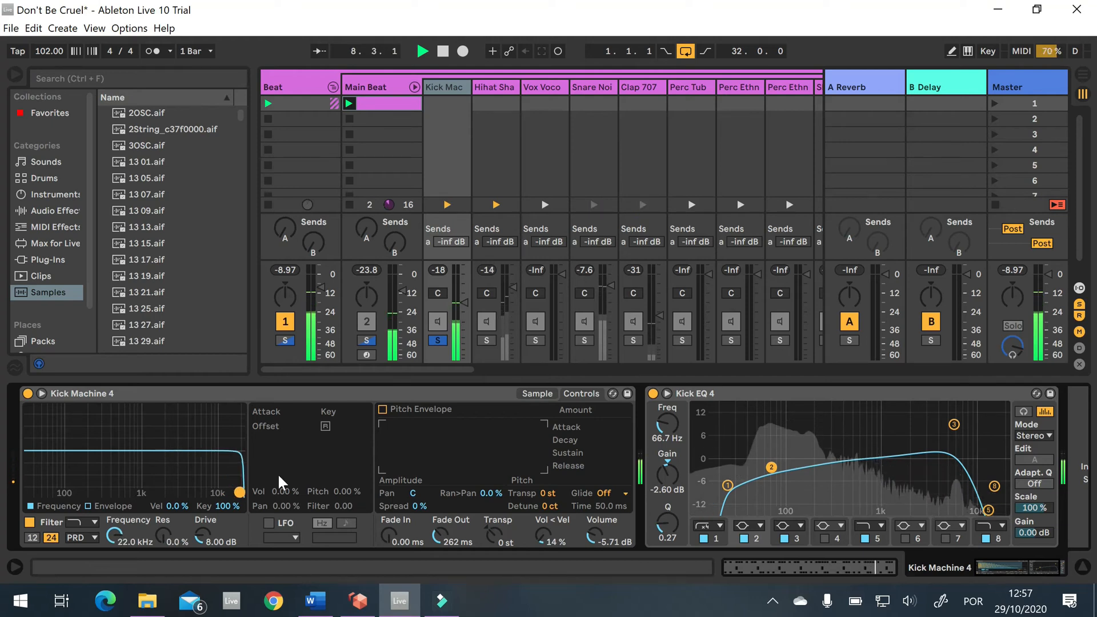
{"action": "left_click", "coordinate": [443, 51]}
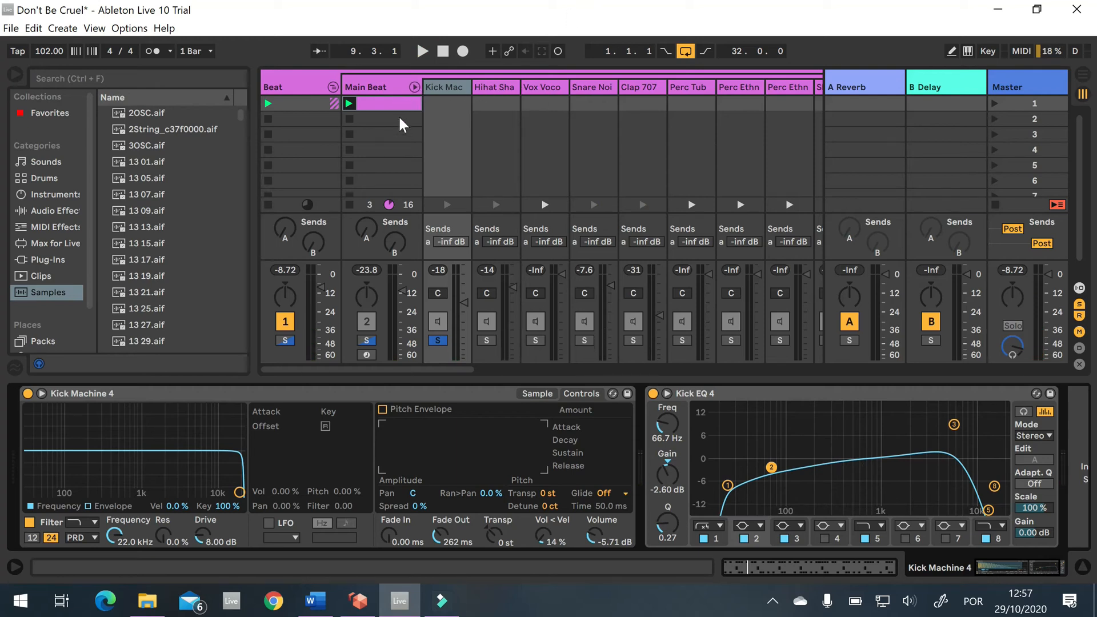
Select the Snare Noise Hard notes in the Main Beat clip and switch the solo from the kick to the snare chain
{"action": "double_click", "coordinate": [396, 99]}
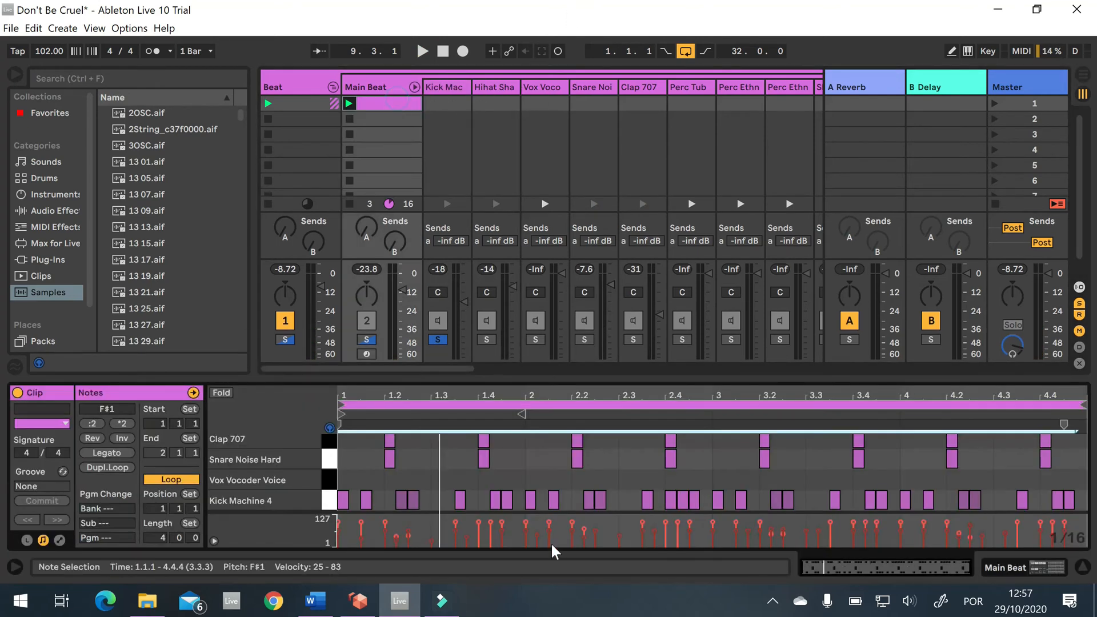
{"action": "left_click", "coordinate": [334, 464]}
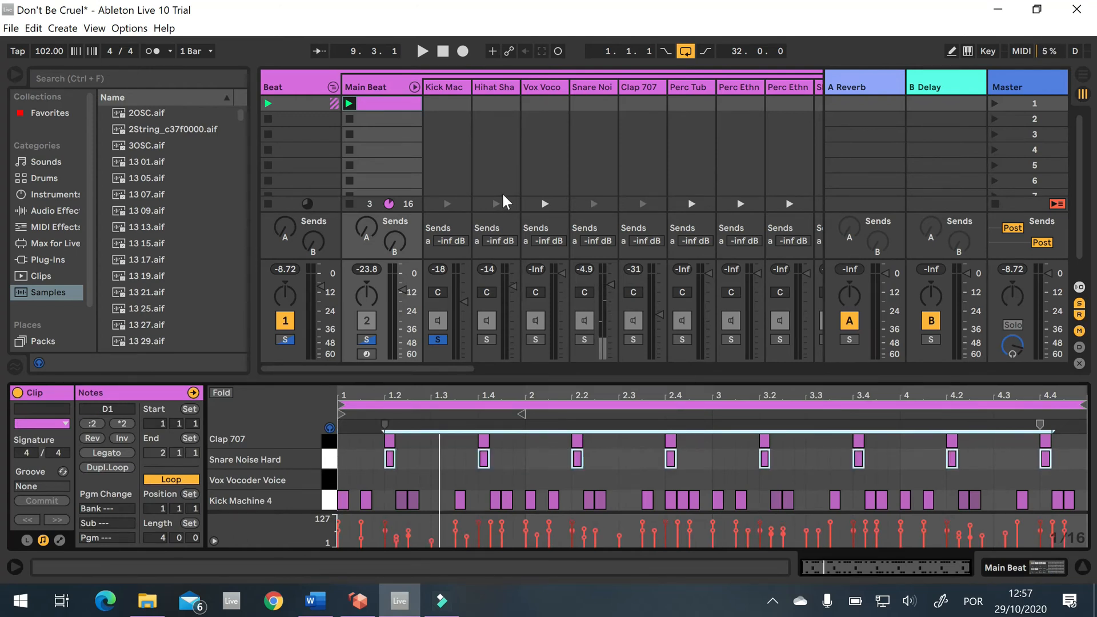
{"action": "left_click", "coordinate": [430, 339]}
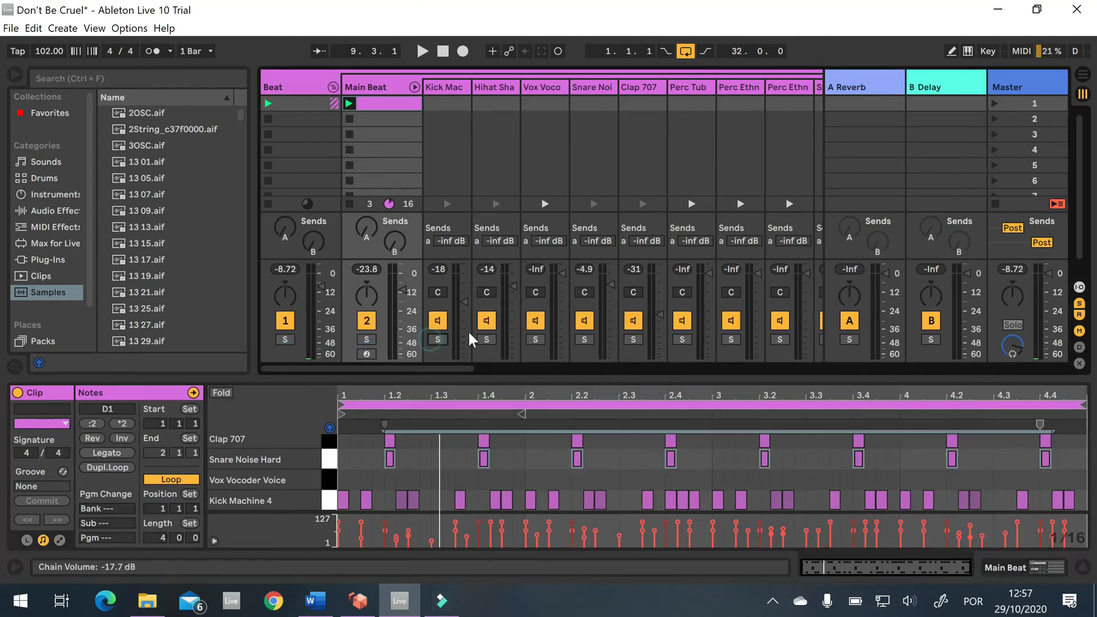
{"action": "left_click", "coordinate": [593, 203]}
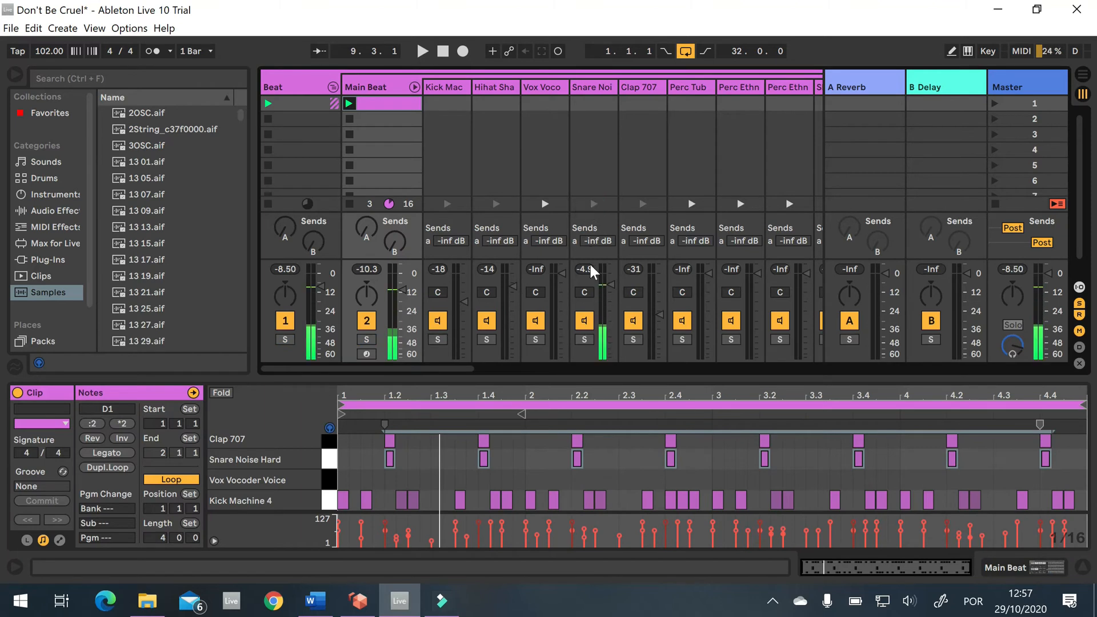
{"action": "left_click", "coordinate": [579, 337]}
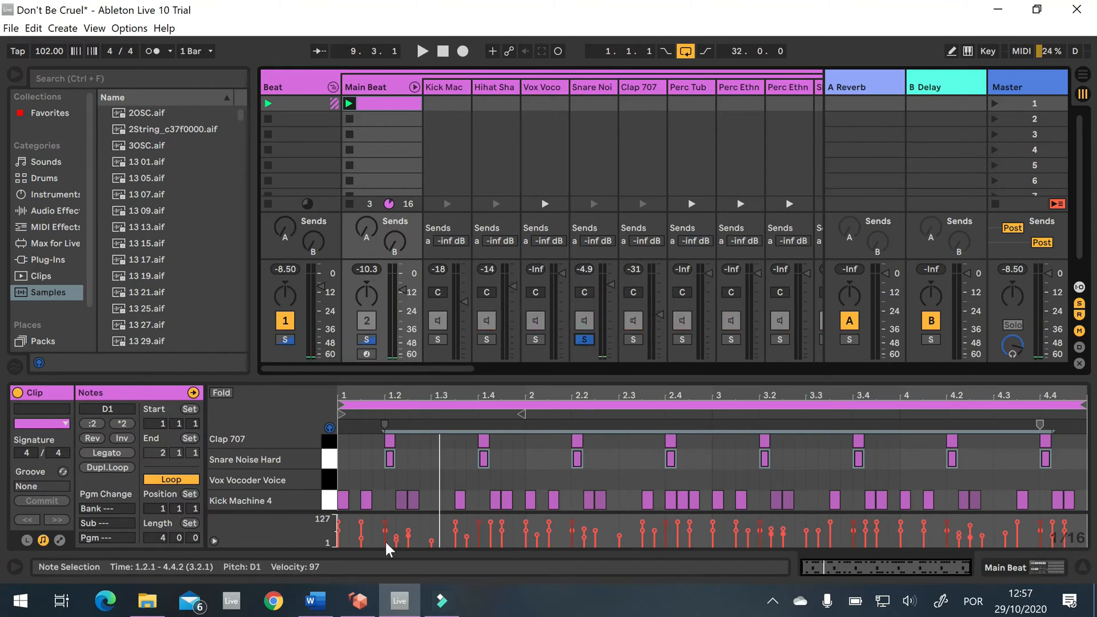
Show the Snare Noise Hard chain's devices and audition the snare sound
{"action": "left_click", "coordinate": [587, 86]}
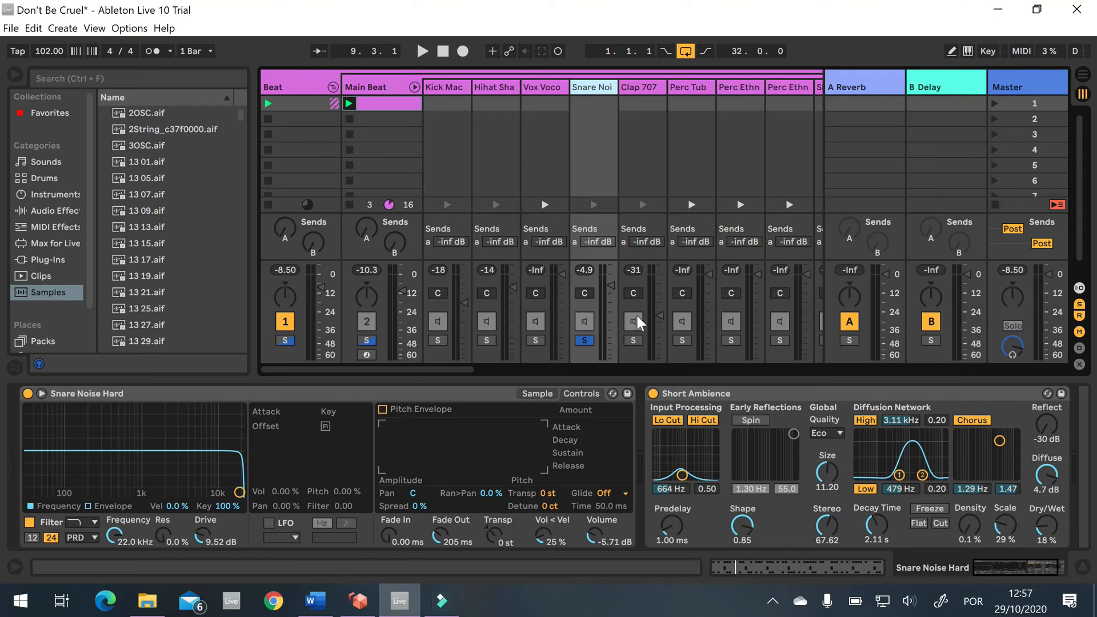
{"action": "left_click", "coordinate": [590, 204]}
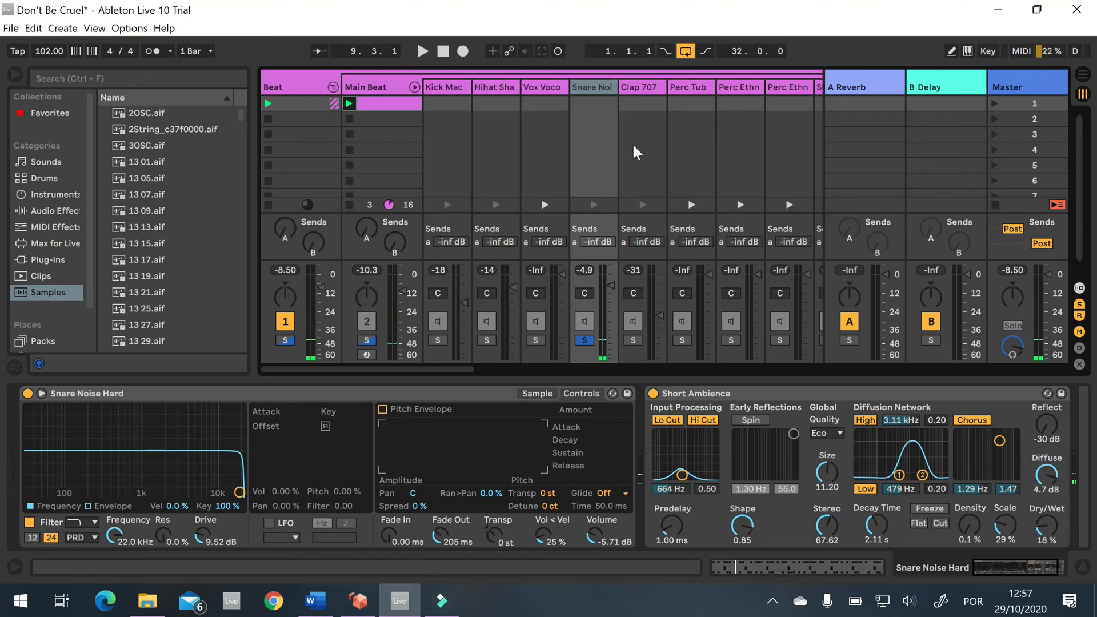
Show the Main Beat clip's notes, and audition the first Clap 707 note with the snare chain's solo turned off
{"action": "left_click", "coordinate": [369, 83]}
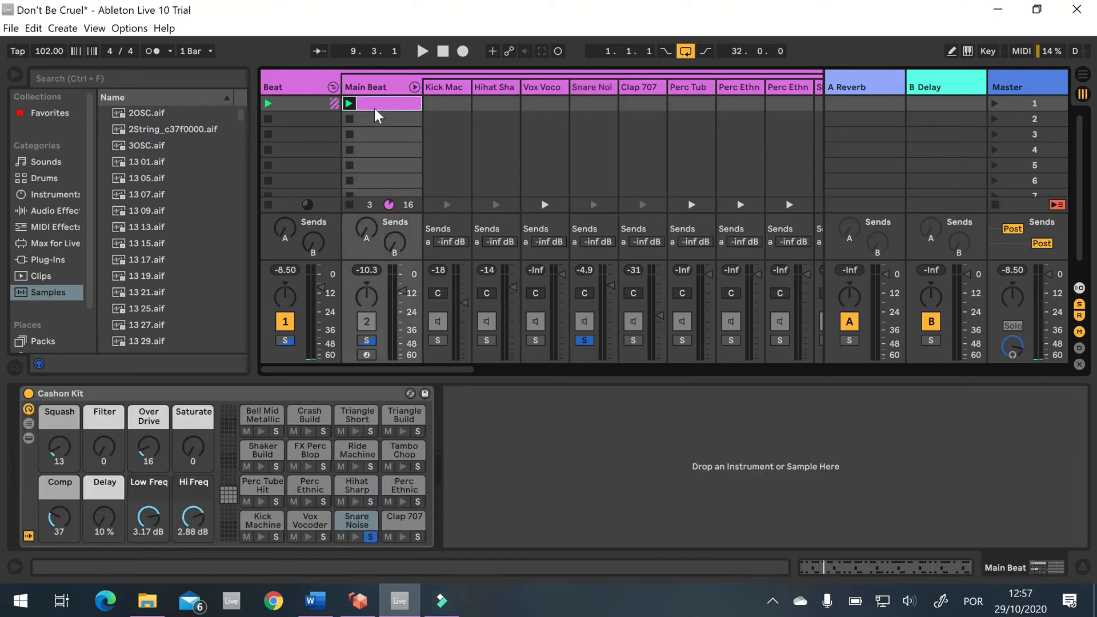
{"action": "left_click", "coordinate": [375, 105]}
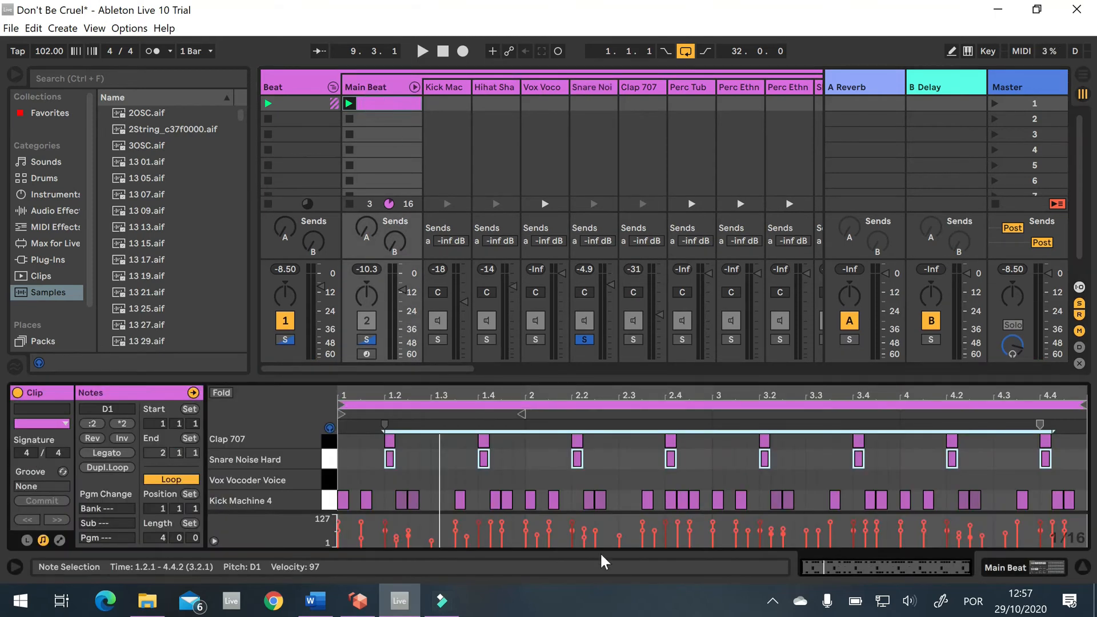
{"action": "scroll", "coordinate": [458, 476], "scroll_direction": "up", "scroll_amount": 1}
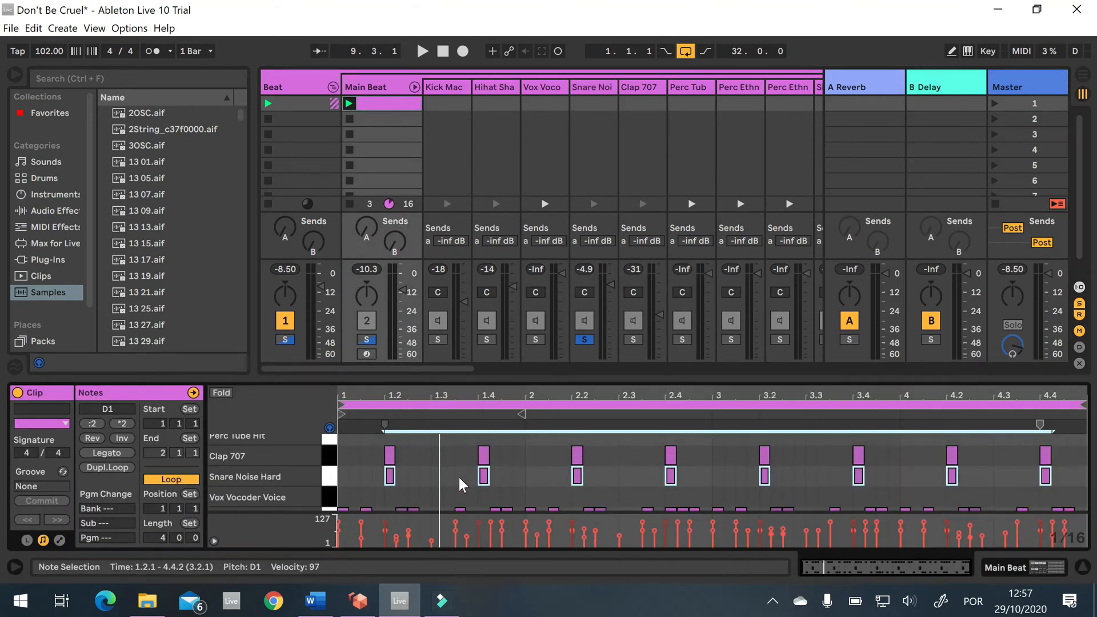
{"action": "left_click", "coordinate": [390, 456]}
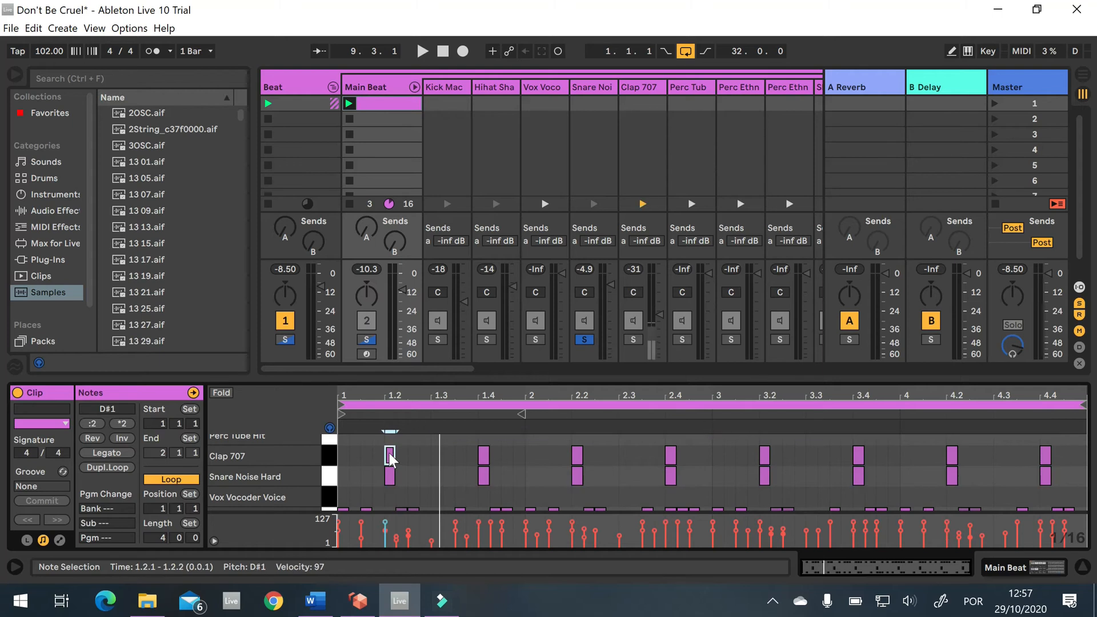
{"action": "left_click", "coordinate": [584, 340]}
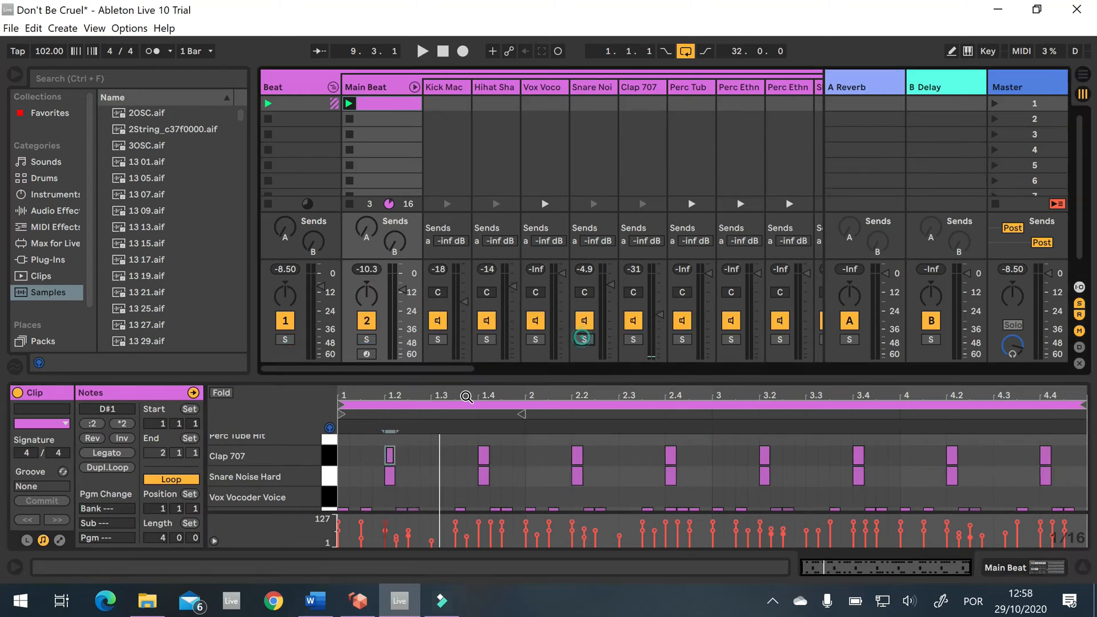
{"action": "left_click", "coordinate": [389, 465]}
{"action": "left_click", "coordinate": [389, 457]}
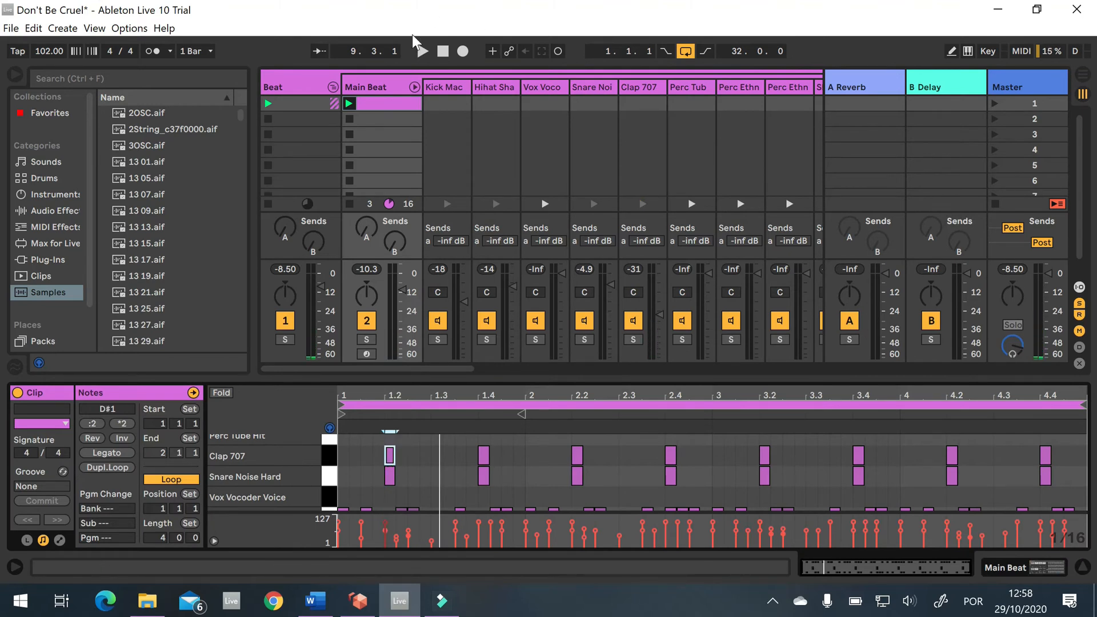
Play the beat without any solo, and replay it with the Main Beat track soloed
{"action": "left_click", "coordinate": [419, 52]}
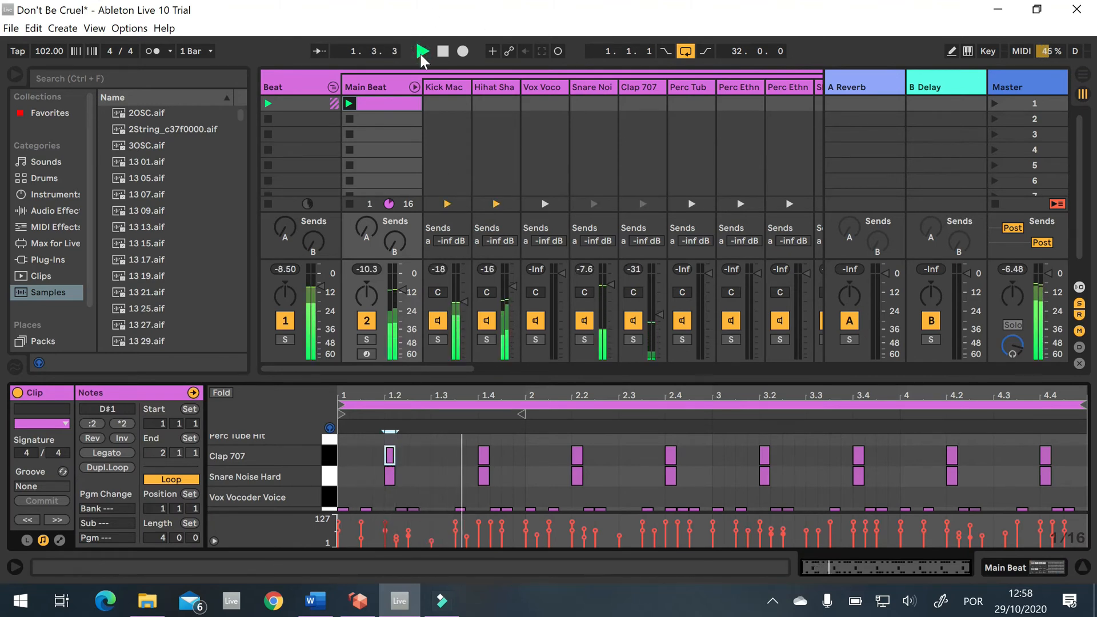
{"action": "left_click", "coordinate": [438, 49]}
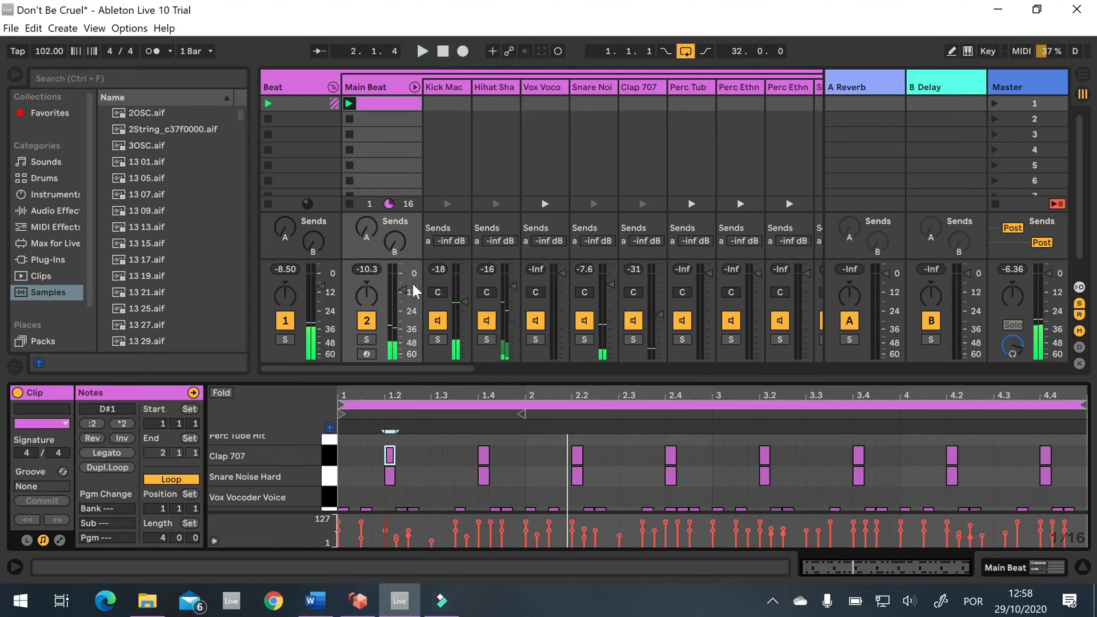
{"action": "left_click", "coordinate": [370, 337]}
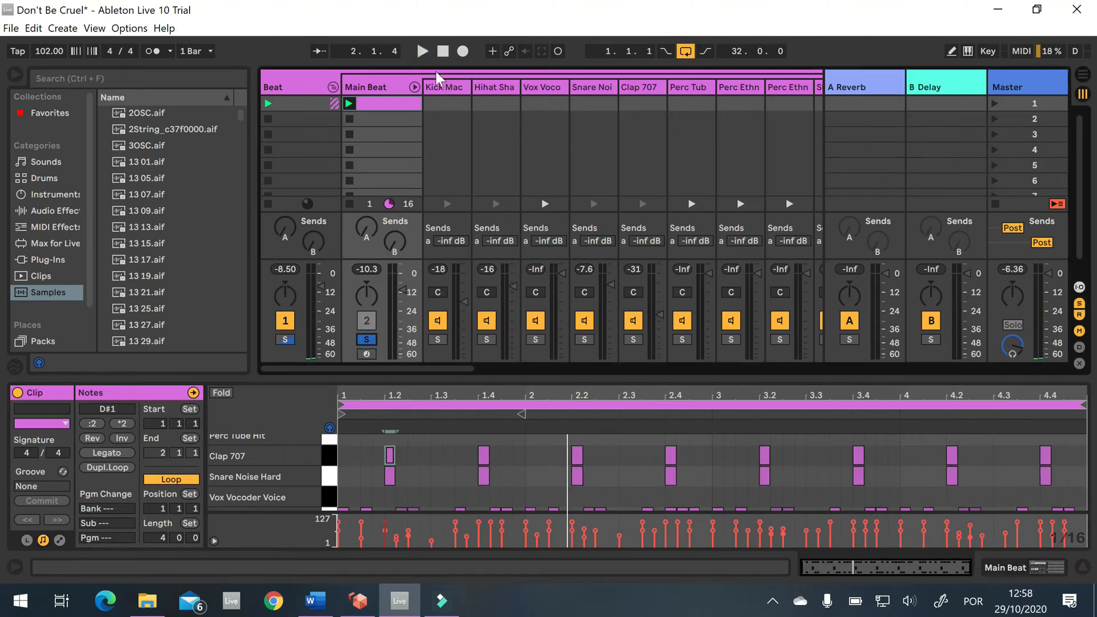
{"action": "key", "text": "space"}
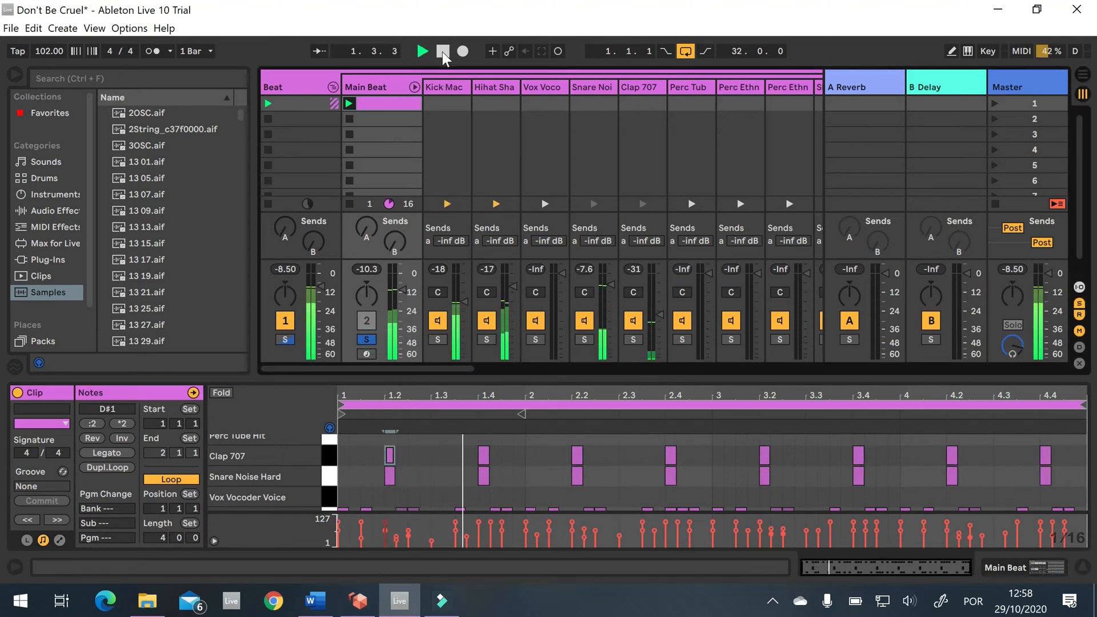
{"action": "left_click", "coordinate": [443, 52]}
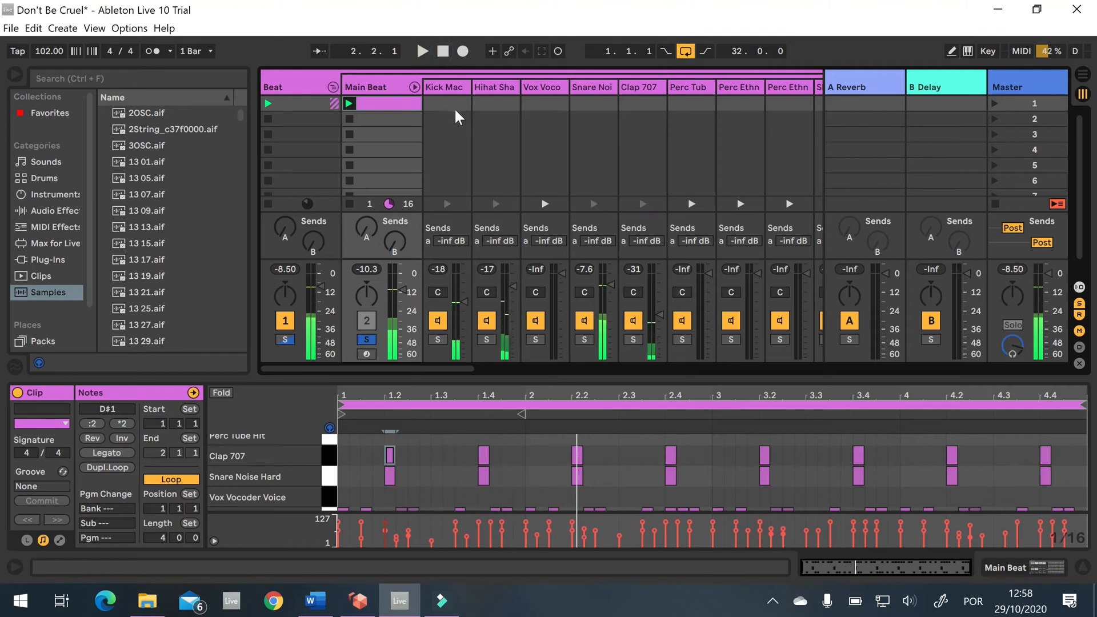
Collapse the Main Beat chains and select all Snare 707 notes in the Snare track's clip
{"action": "left_click", "coordinate": [413, 86]}
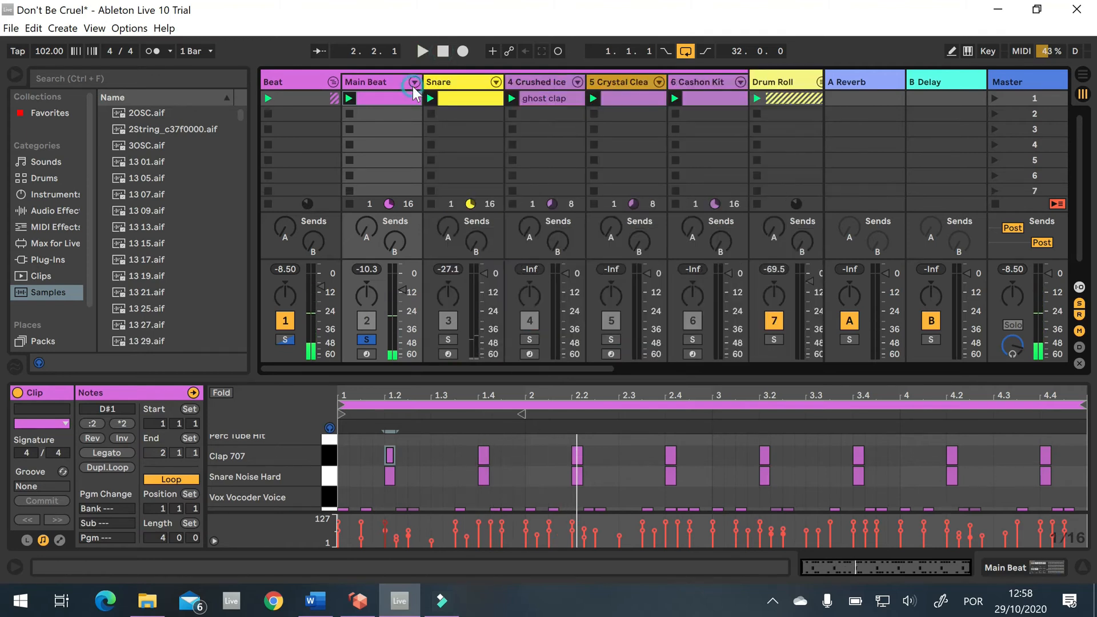
{"action": "left_click", "coordinate": [468, 80]}
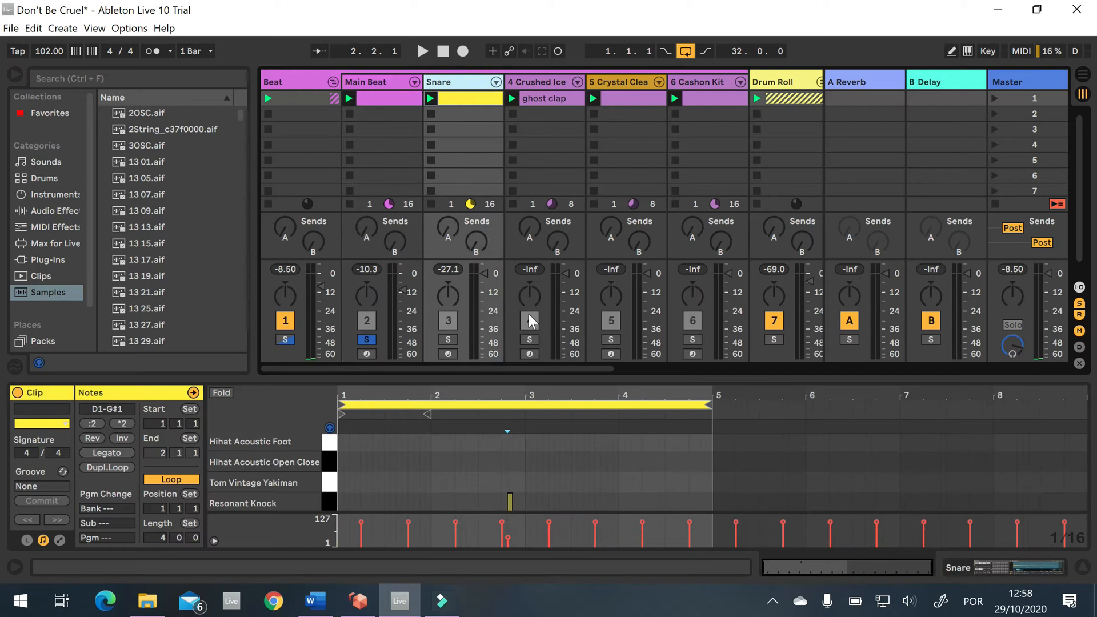
{"action": "scroll", "coordinate": [527, 499], "scroll_direction": "down", "scroll_amount": 5}
{"action": "scroll", "coordinate": [529, 475], "scroll_direction": "up", "scroll_amount": 2}
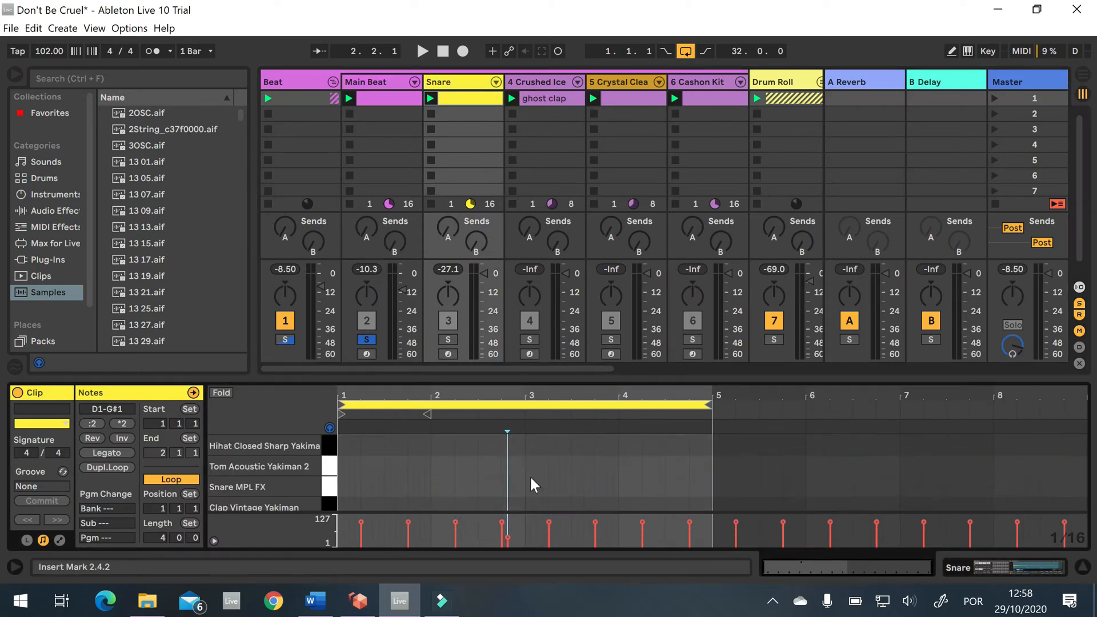
{"action": "scroll", "coordinate": [529, 475], "scroll_direction": "down", "scroll_amount": 2}
{"action": "left_click", "coordinate": [331, 459]}
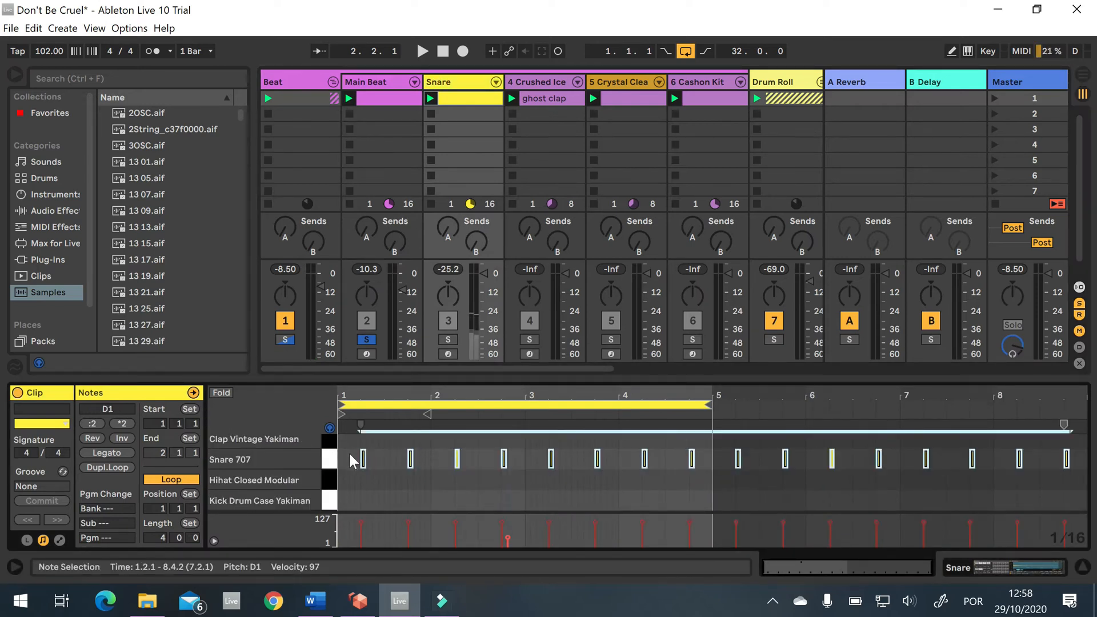
Solo the Snare track and audition its Snare 707 sound
{"action": "left_click", "coordinate": [446, 347]}
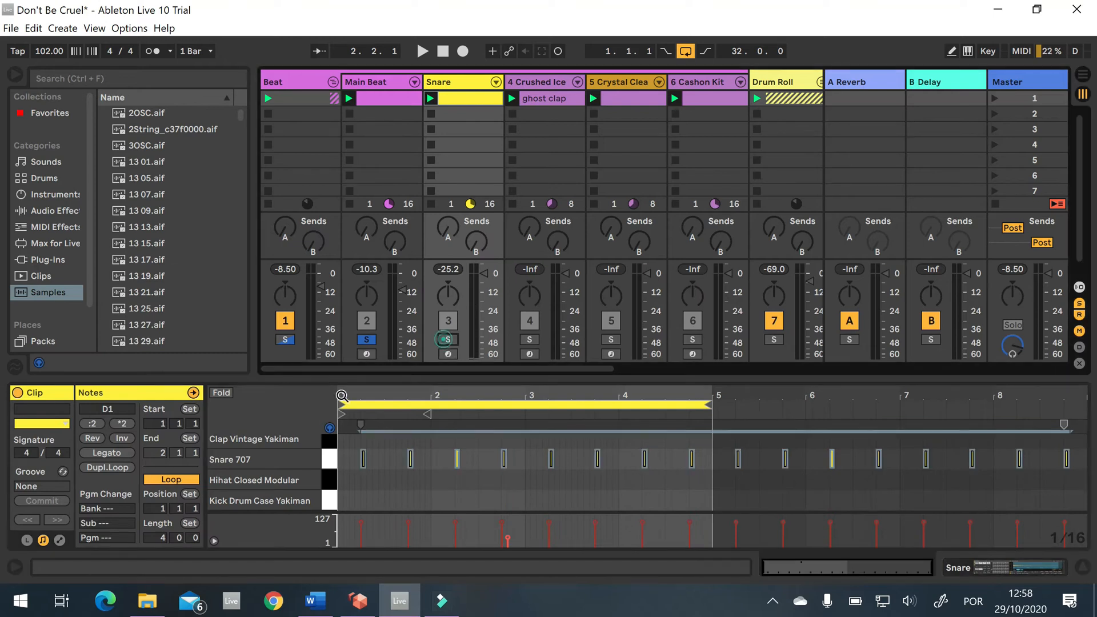
{"action": "left_click", "coordinate": [330, 457]}
{"action": "left_click", "coordinate": [330, 457]}
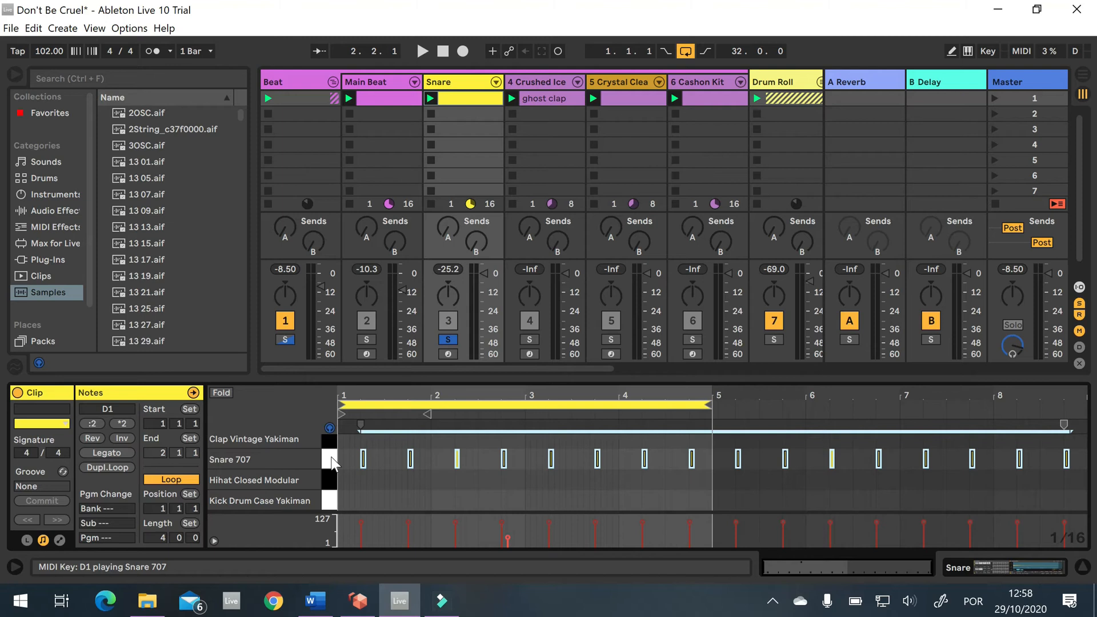
Play the beat with only Main Beat soloed, and add the Snare track to the solo during playback
{"action": "left_click", "coordinate": [422, 51]}
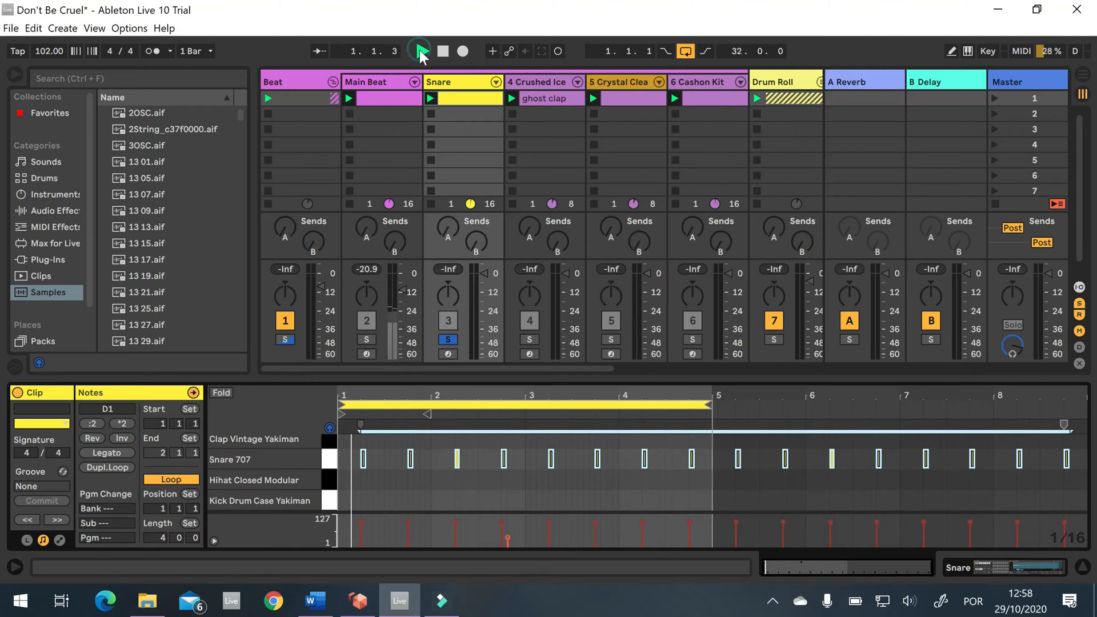
{"action": "left_click", "coordinate": [368, 339]}
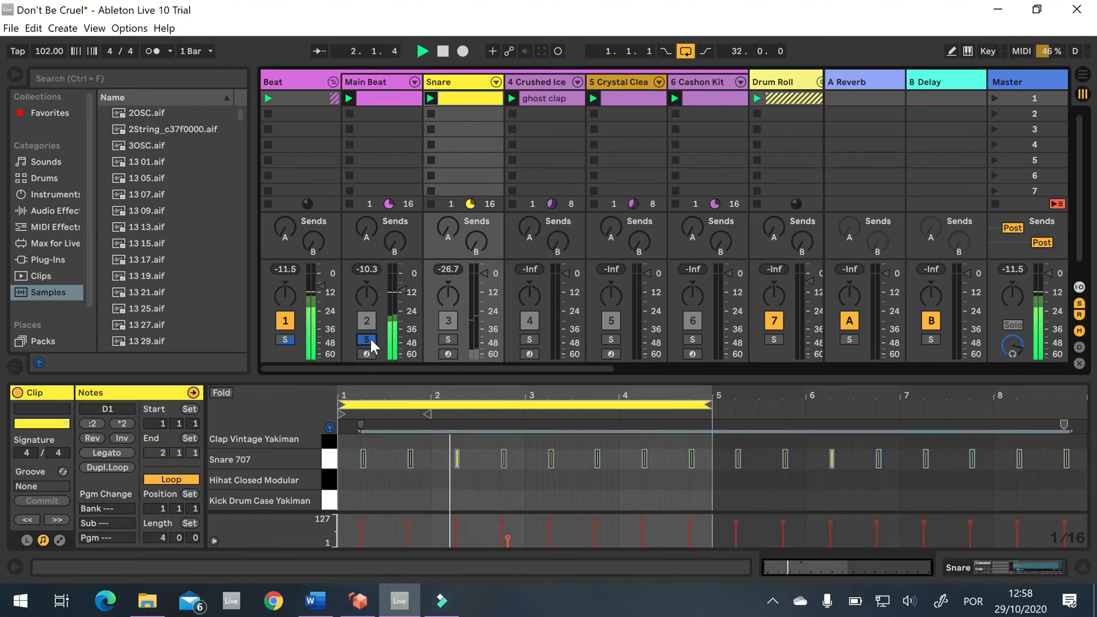
{"action": "left_click", "coordinate": [449, 340], "text": "ctrl"}
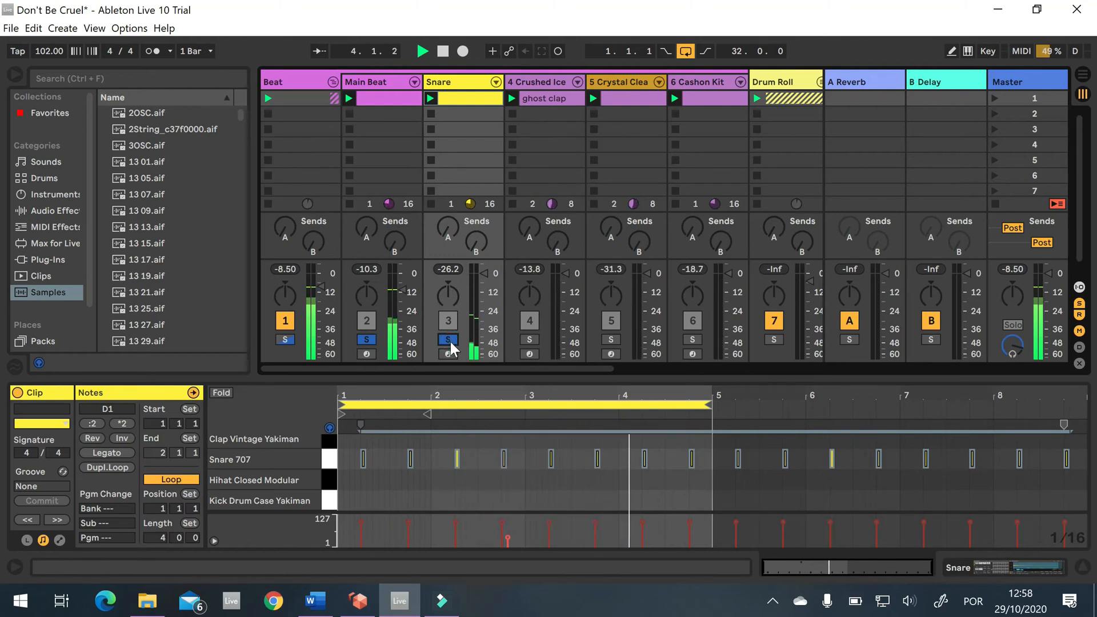
{"action": "left_click", "coordinate": [443, 51]}
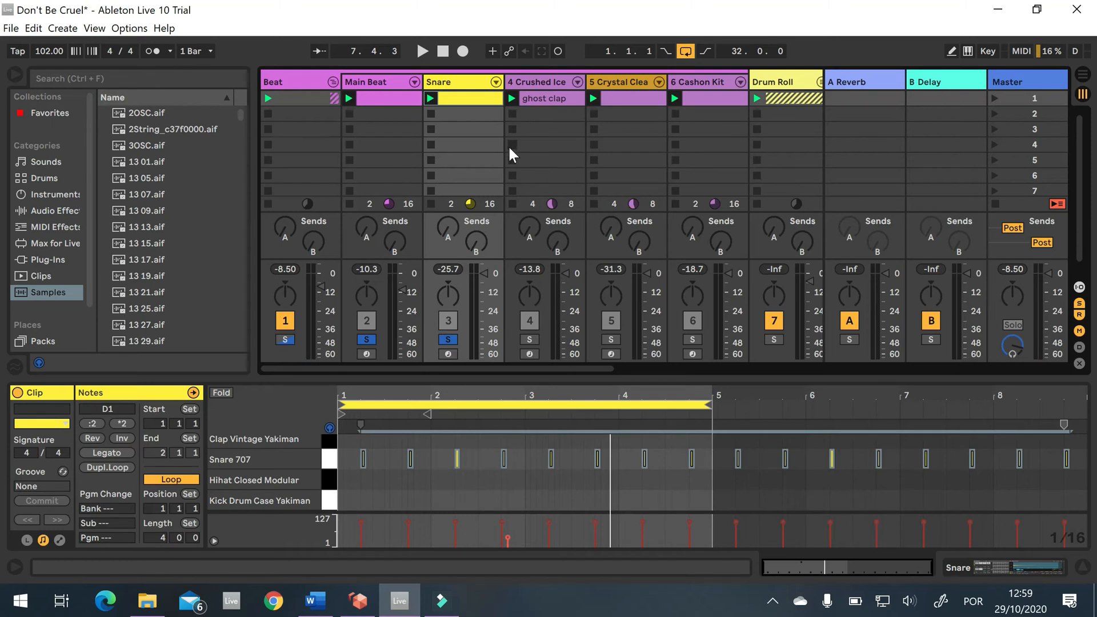
Show the ghost clap clip's notes and play the beat with the 4 Crushed Ice track added to the solo
{"action": "left_click", "coordinate": [531, 84]}
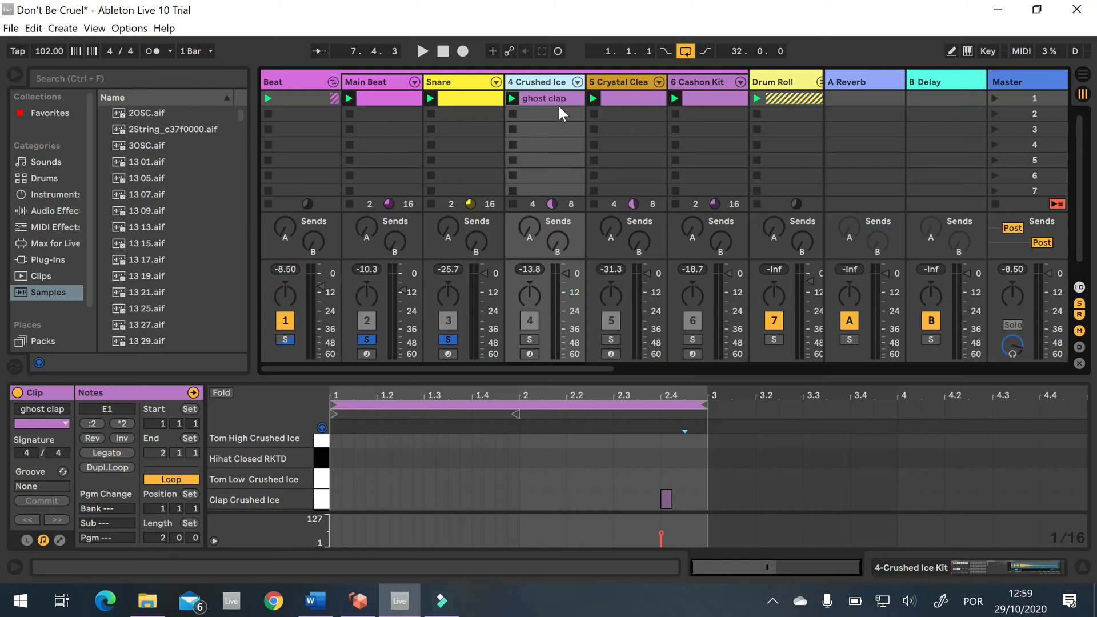
{"action": "left_click", "coordinate": [423, 50]}
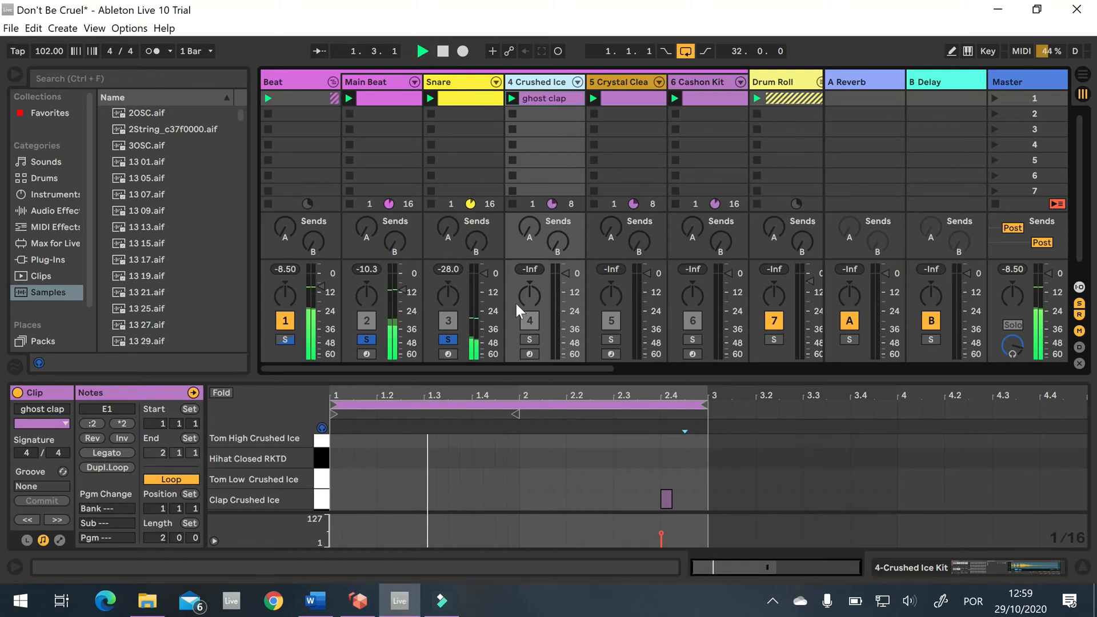
{"action": "left_click", "coordinate": [528, 340]}
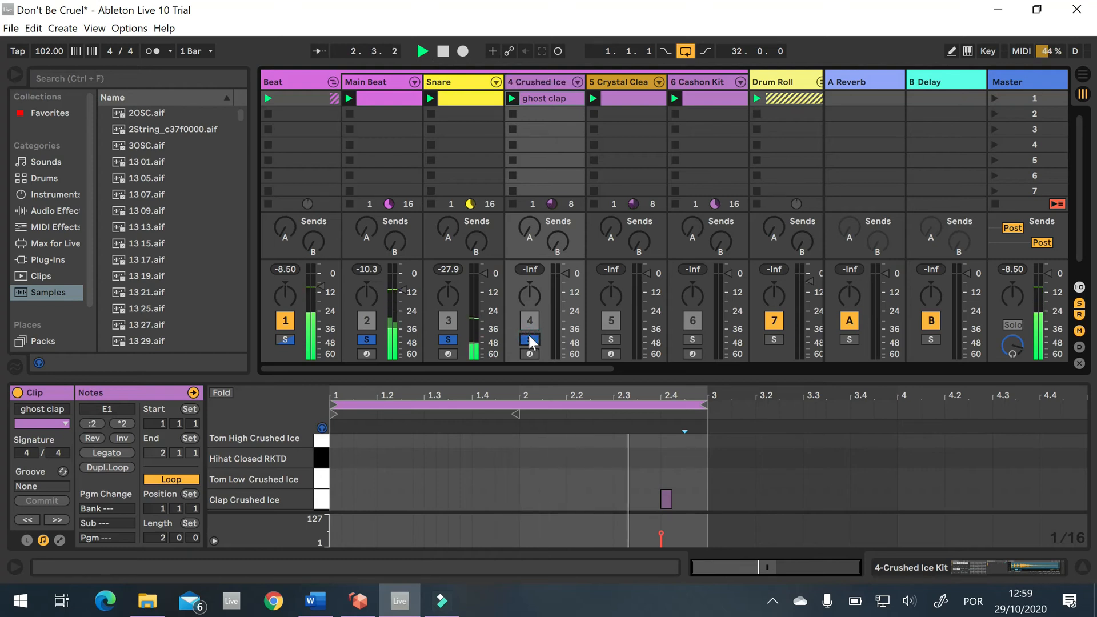
{"action": "left_click", "coordinate": [444, 51]}
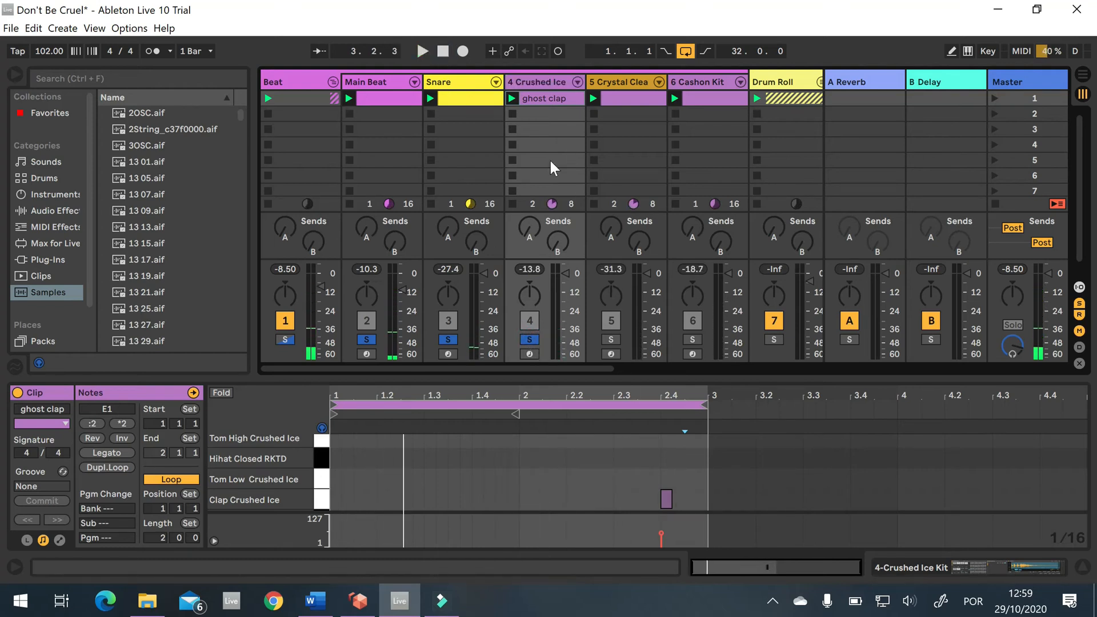
Expand the 4 Crushed Ice track's chains and audition its Clap chain
{"action": "left_click", "coordinate": [577, 82]}
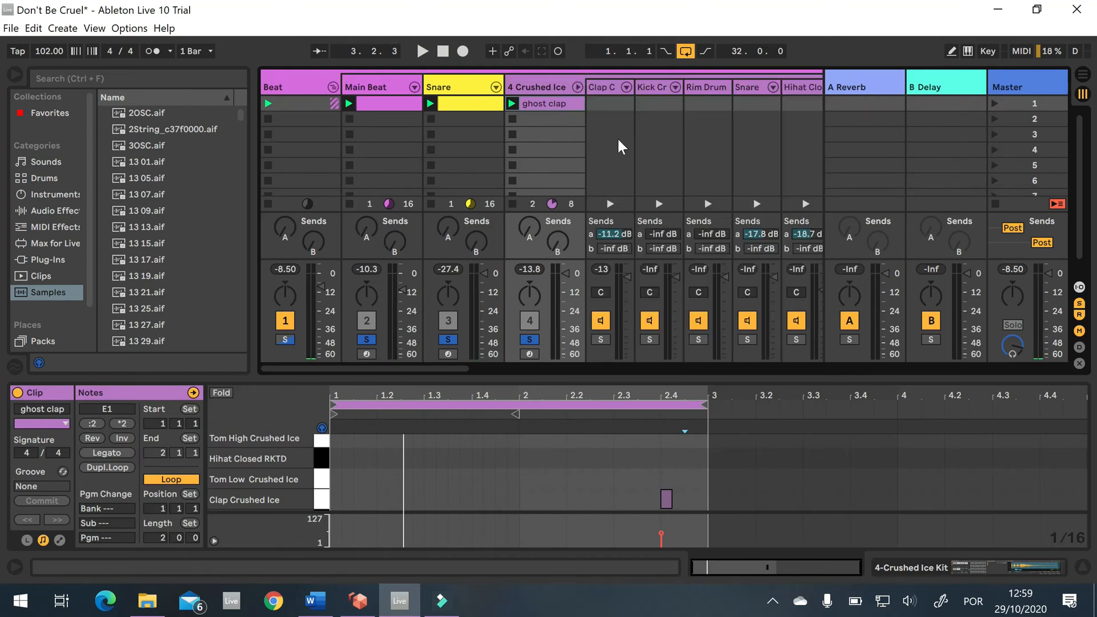
{"action": "left_click_drag", "start_coordinate": [457, 368], "coordinate": [496, 369]}
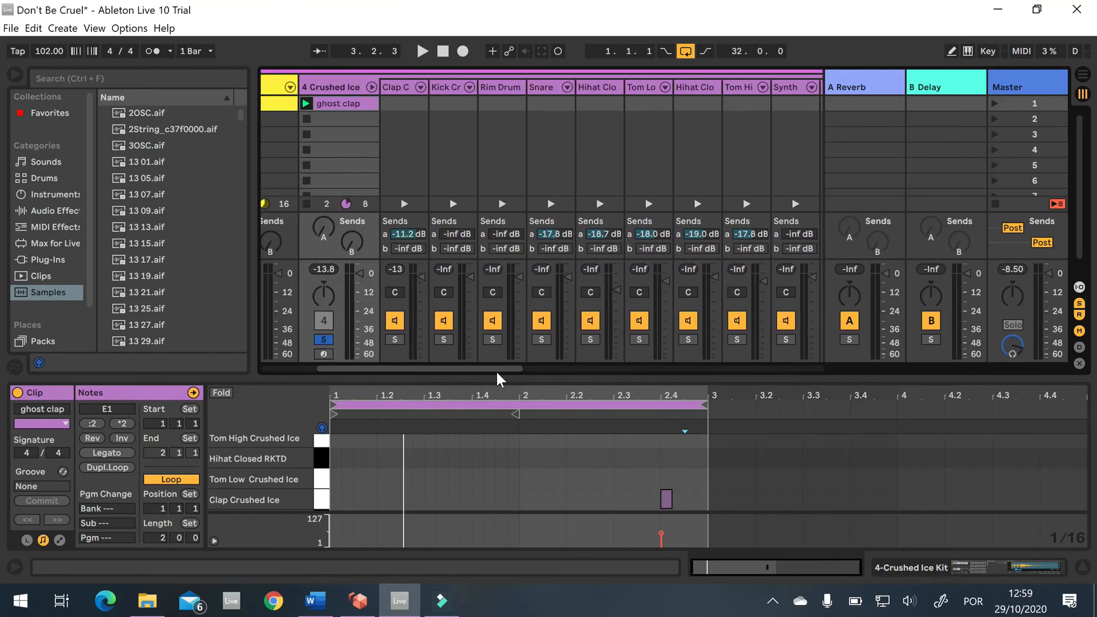
{"action": "left_click", "coordinate": [403, 204]}
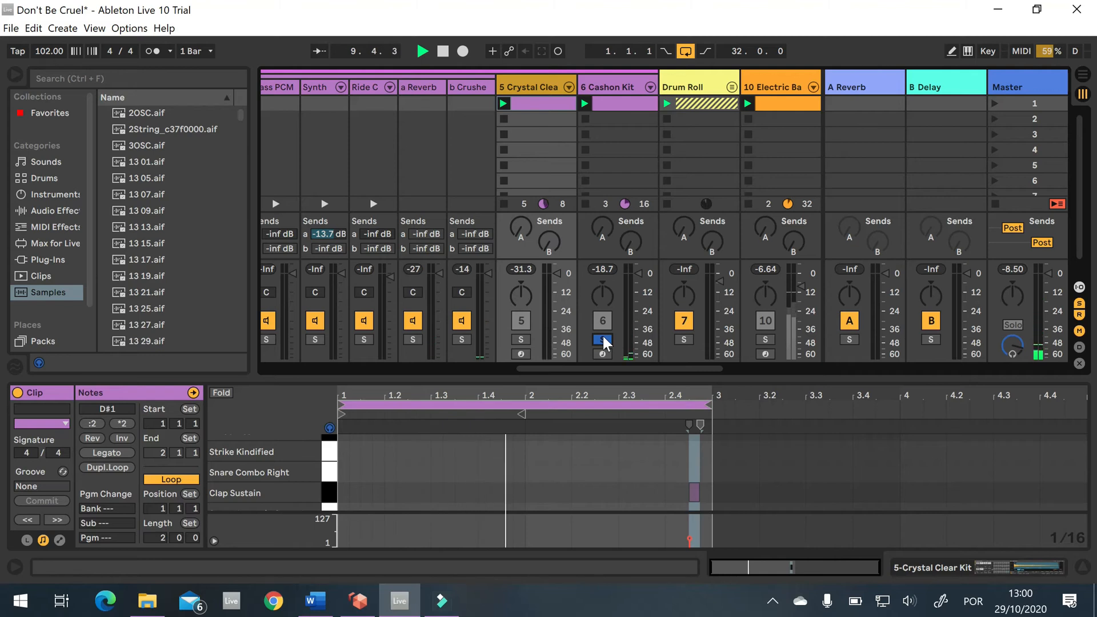
Add the 5 Crystal Clear, 4 Crushed Ice, Snare and Main Beat tracks to the solo during playback
{"action": "left_click", "coordinate": [521, 340]}
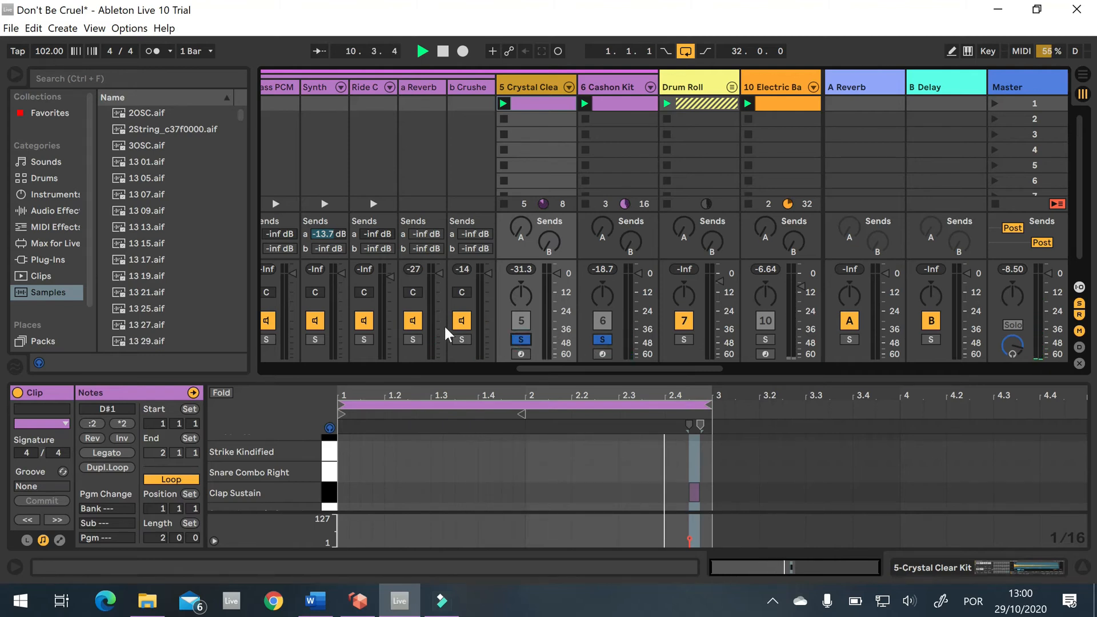
{"action": "left_click_drag", "start_coordinate": [531, 365], "coordinate": [304, 378]}
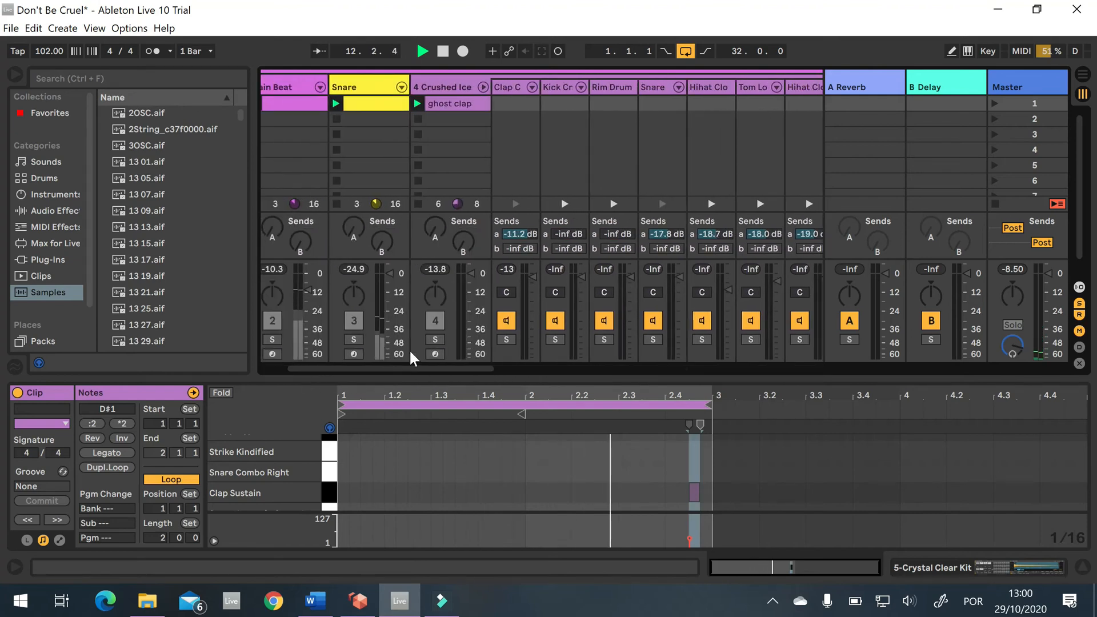
{"action": "left_click", "coordinate": [435, 340]}
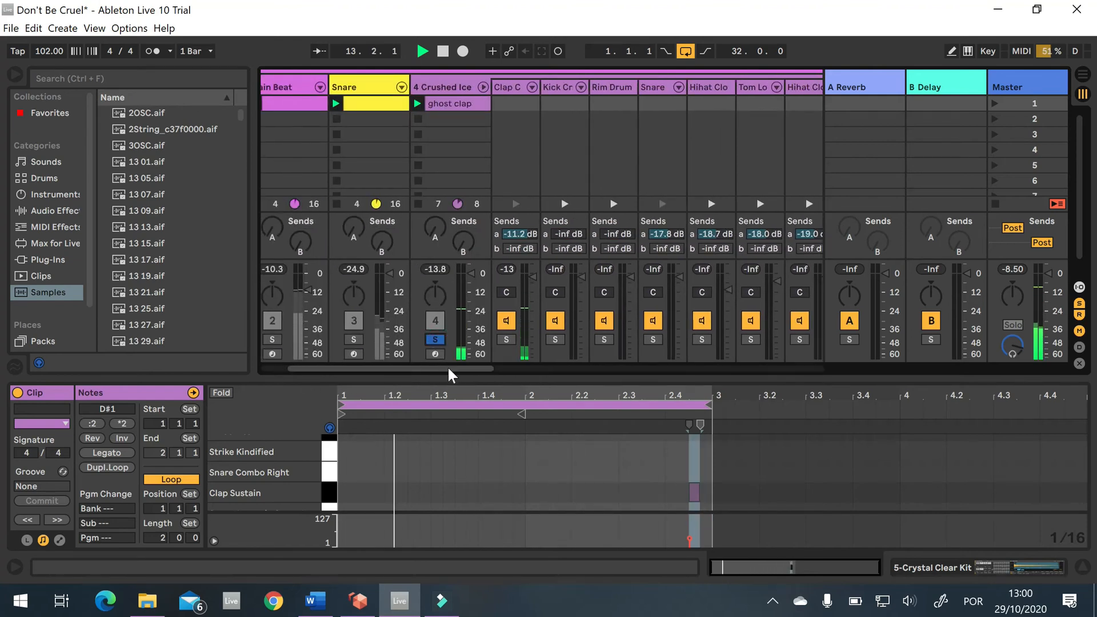
{"action": "left_click_drag", "start_coordinate": [448, 369], "coordinate": [419, 368]}
{"action": "left_click", "coordinate": [449, 341]}
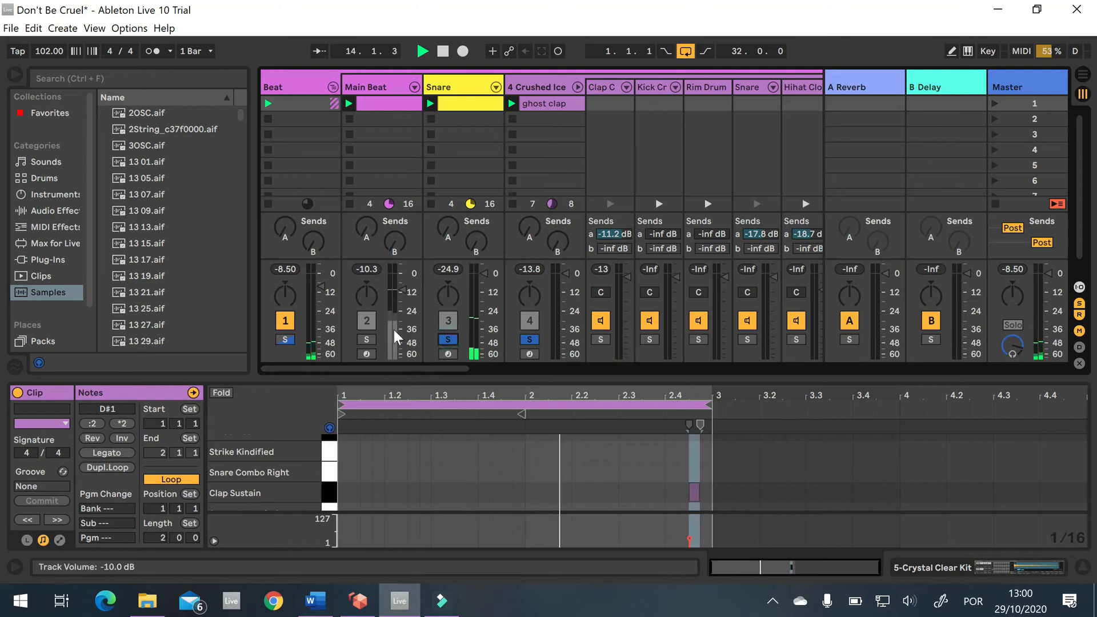
{"action": "left_click", "coordinate": [368, 338]}
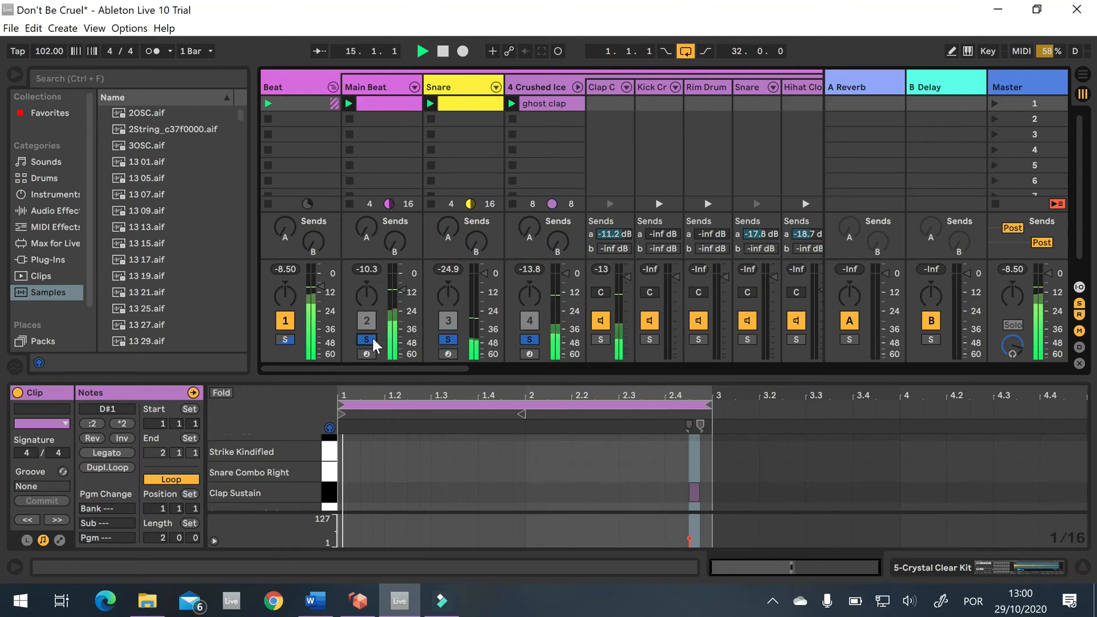
Collapse the 4 Crushed Ice track's chains and bring the neighbouring drum kit tracks back into view
{"action": "mouse_move", "coordinate": [451, 368]}
{"action": "left_mouse_down"}
{"action": "mouse_move", "coordinate": [639, 369]}
{"action": "mouse_move", "coordinate": [430, 372]}
{"action": "left_mouse_up"}
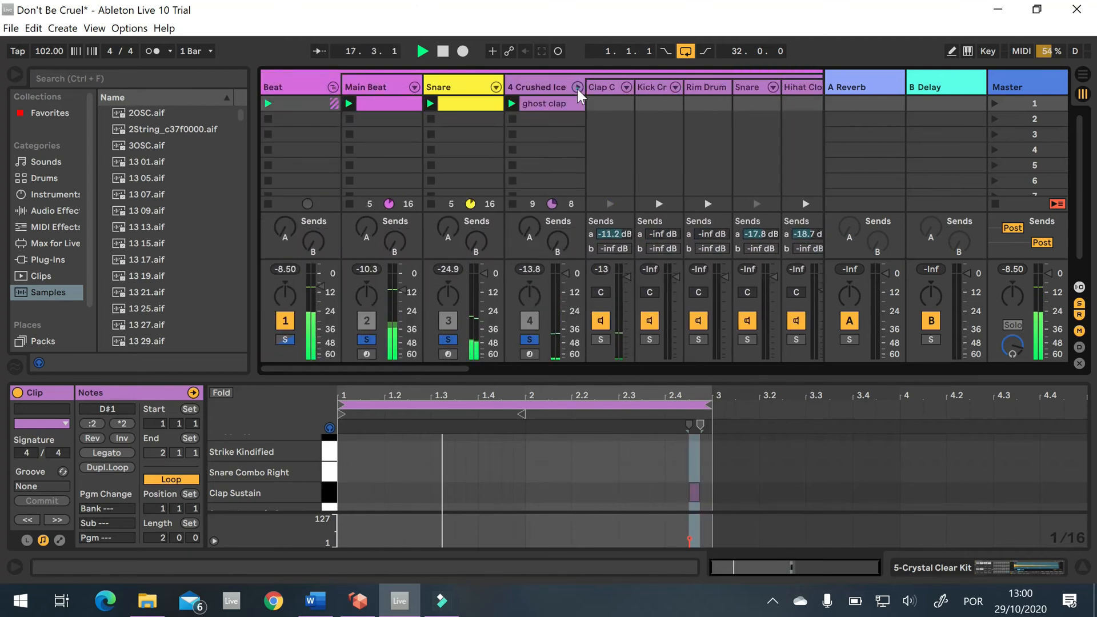
{"action": "left_click", "coordinate": [578, 89]}
{"action": "left_click_drag", "start_coordinate": [457, 366], "coordinate": [544, 368]}
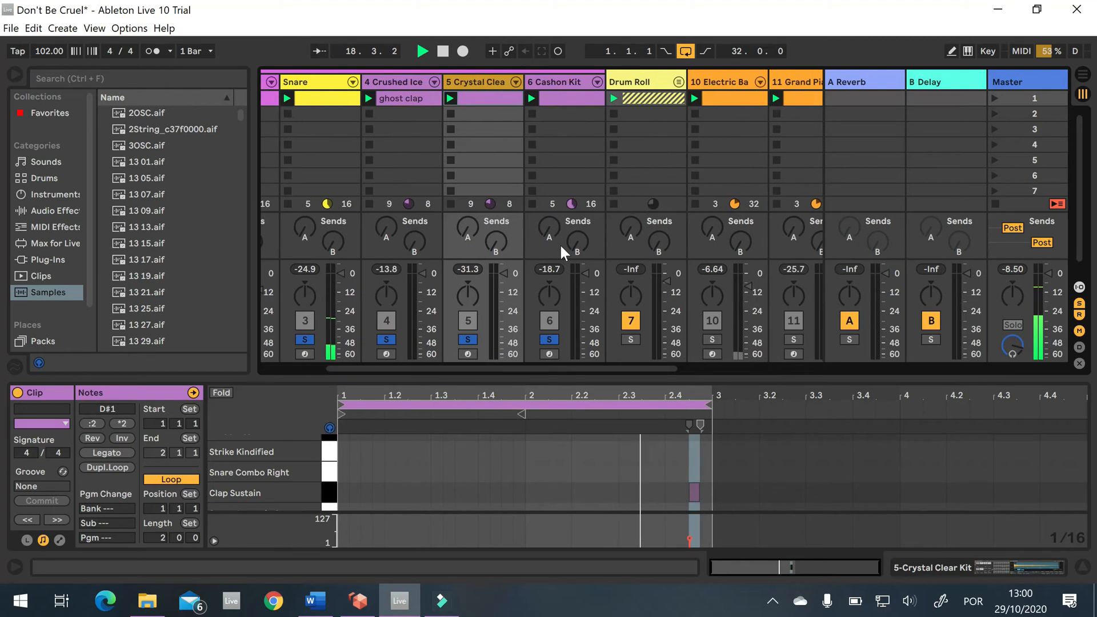
Show the 6 Cashon Kit track's devices through to the Wide Ambience reverb and play the soloed drum tracks briefly
{"action": "left_click", "coordinate": [557, 79]}
{"action": "key", "text": "space"}
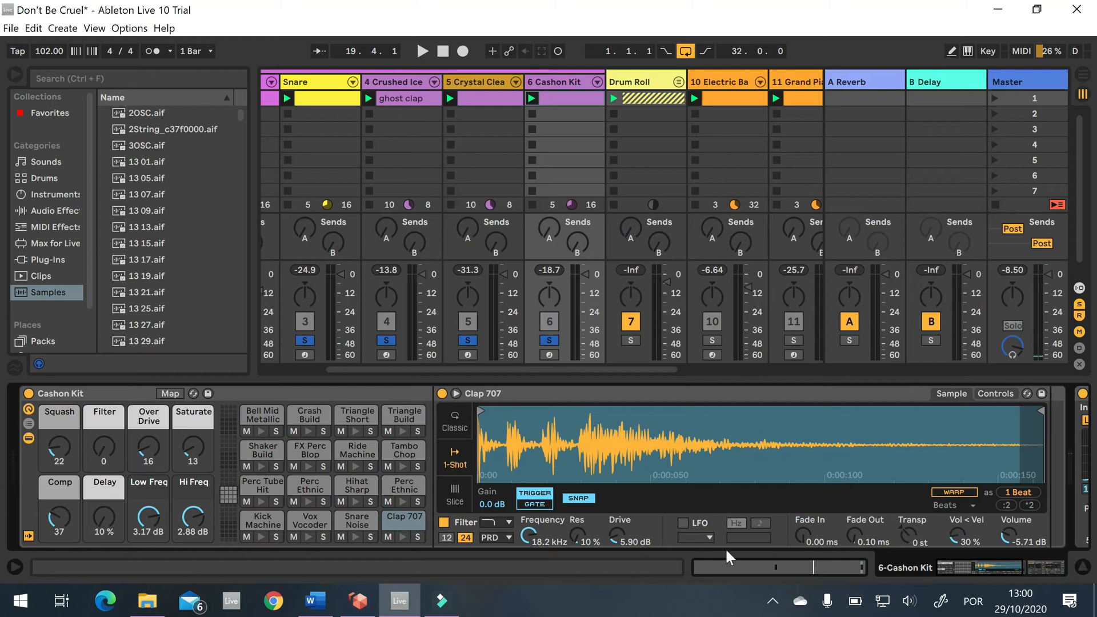
{"action": "left_click_drag", "start_coordinate": [945, 564], "coordinate": [1013, 558]}
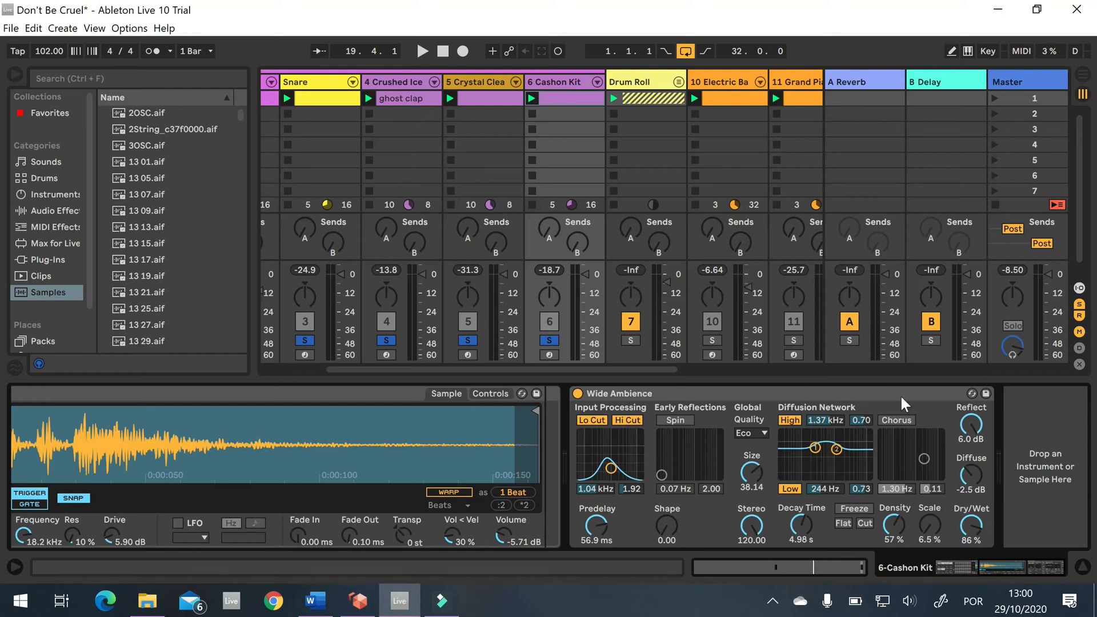
{"action": "left_click", "coordinate": [420, 48]}
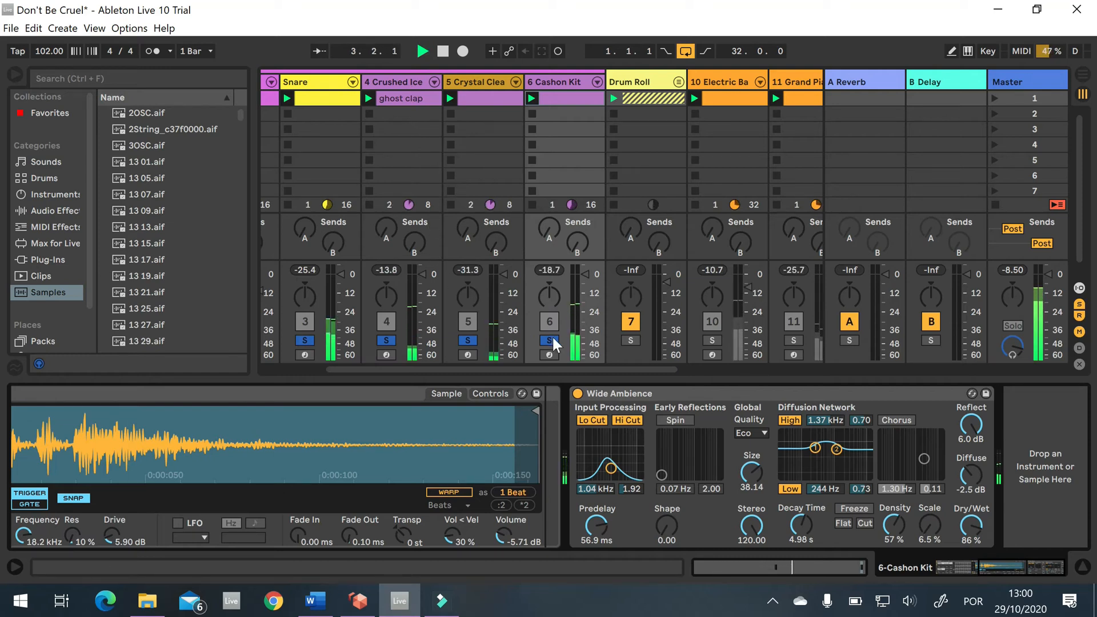
{"action": "left_click", "coordinate": [443, 53]}
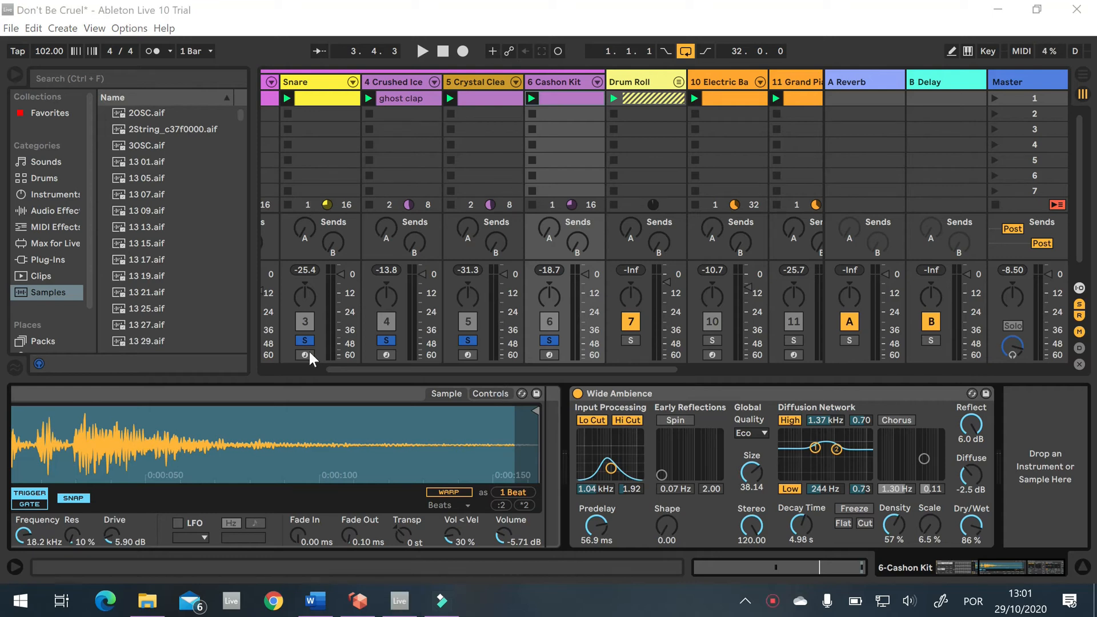
Fold the Beat group and take it and its tracks out of solo
{"action": "left_click_drag", "start_coordinate": [432, 368], "coordinate": [293, 291]}
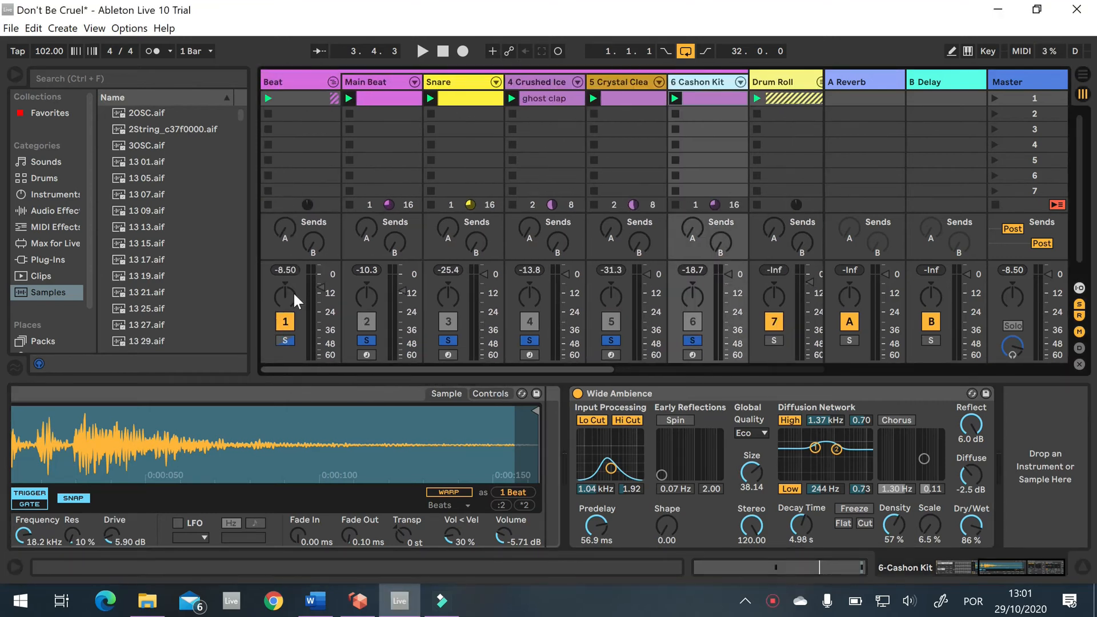
{"action": "left_click", "coordinate": [333, 83]}
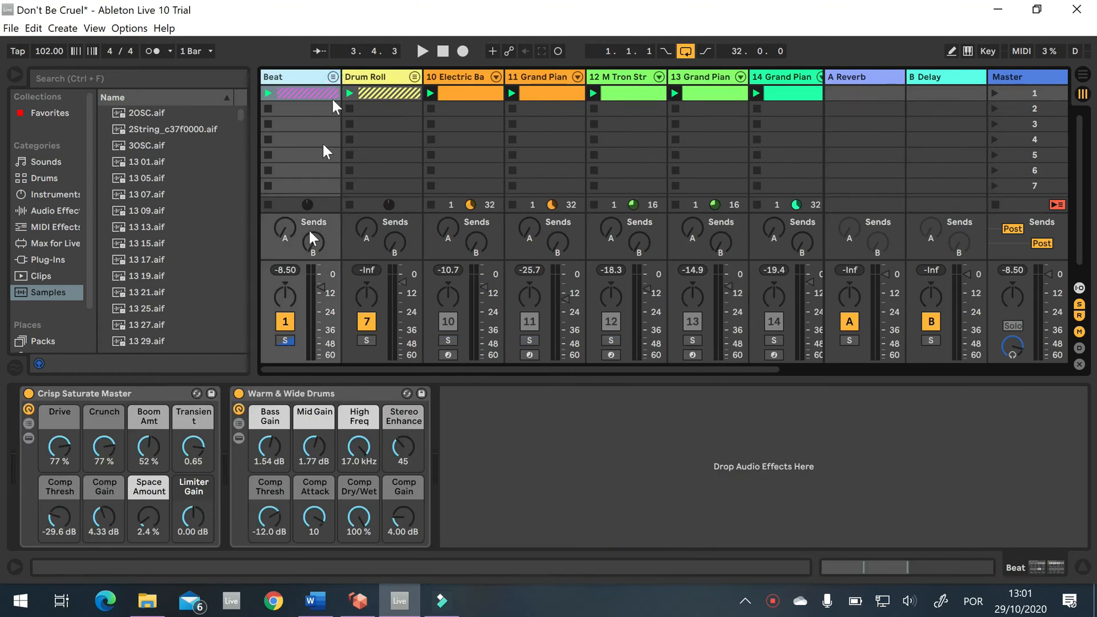
{"action": "left_click", "coordinate": [284, 341]}
{"action": "left_click", "coordinate": [285, 341]}
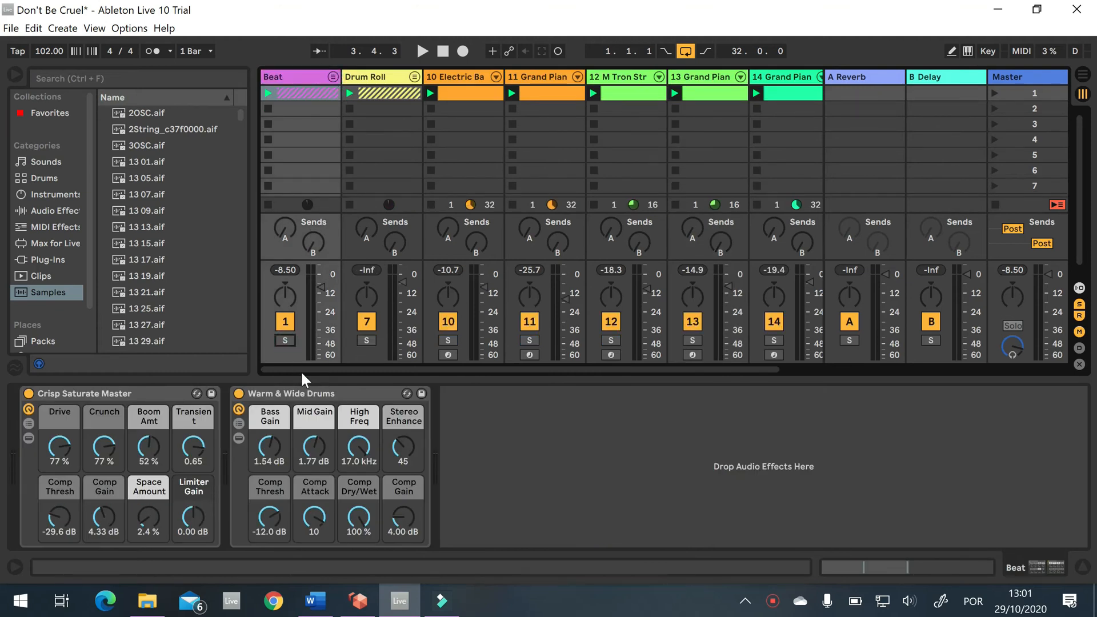
Show the Drum Roll group's effects and unfold the group to reveal its tracks
{"action": "left_click", "coordinate": [378, 74]}
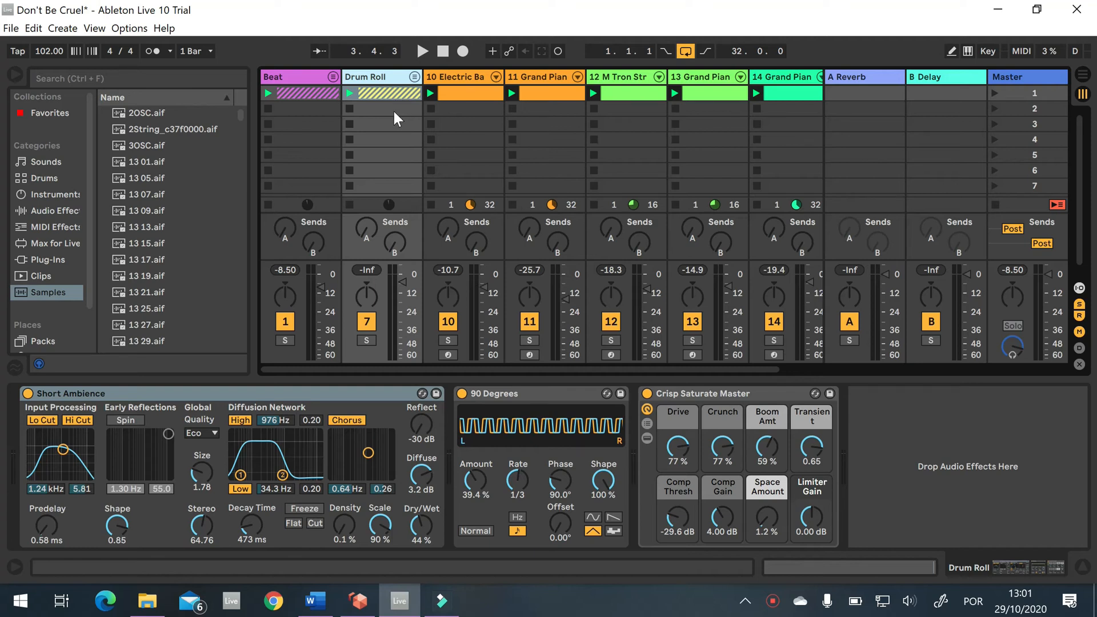
{"action": "left_click", "coordinate": [373, 78]}
{"action": "left_click", "coordinate": [414, 76]}
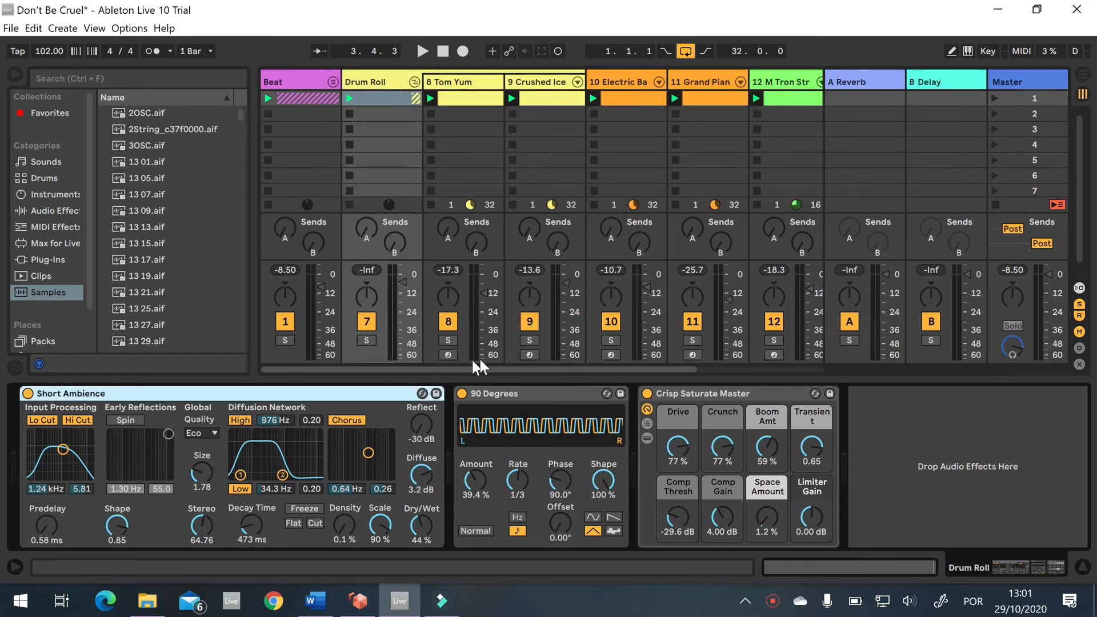
{"action": "scroll", "coordinate": [480, 359], "scroll_direction": "right", "scroll_amount": 1}
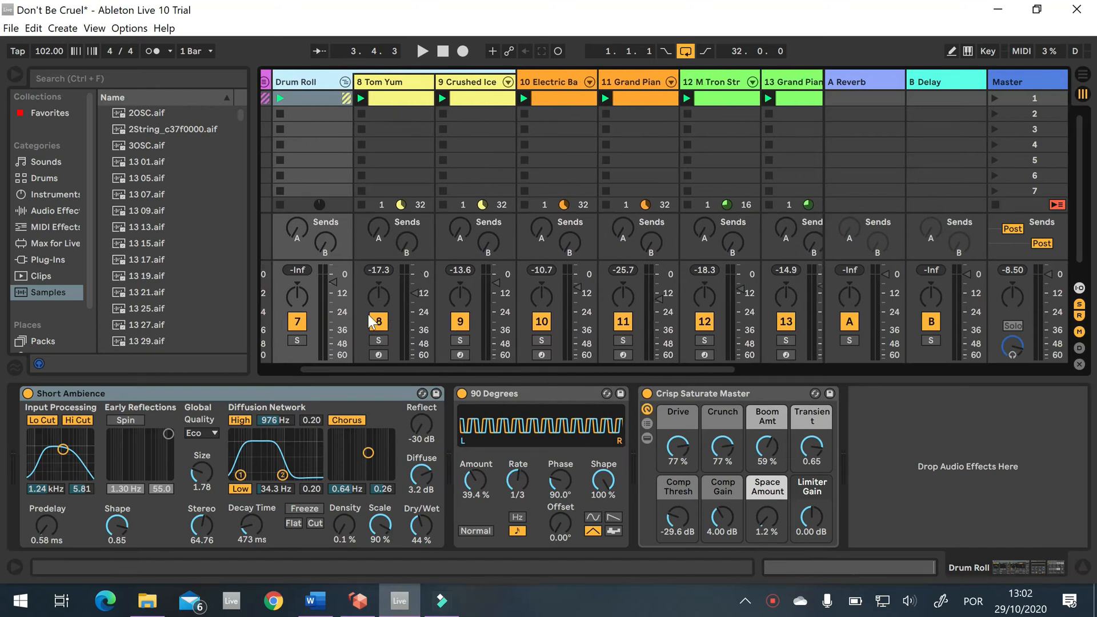
Examine the 8 Tom Yum track's instrument and its clip's notes in bar 8
{"action": "left_click", "coordinate": [407, 83]}
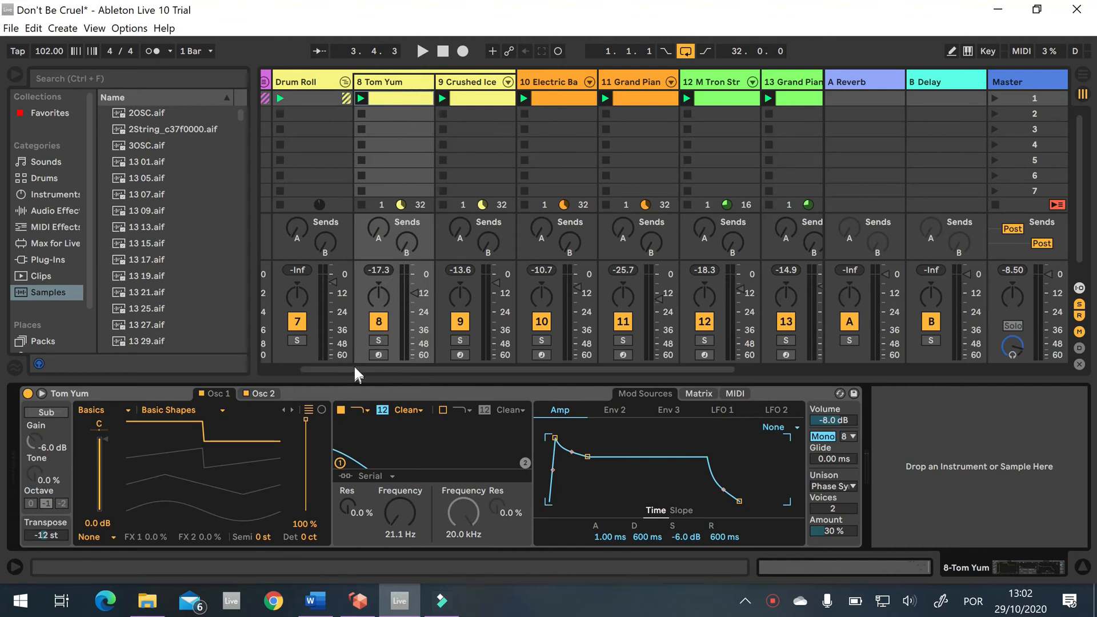
{"action": "left_click_drag", "start_coordinate": [355, 369], "coordinate": [369, 370]}
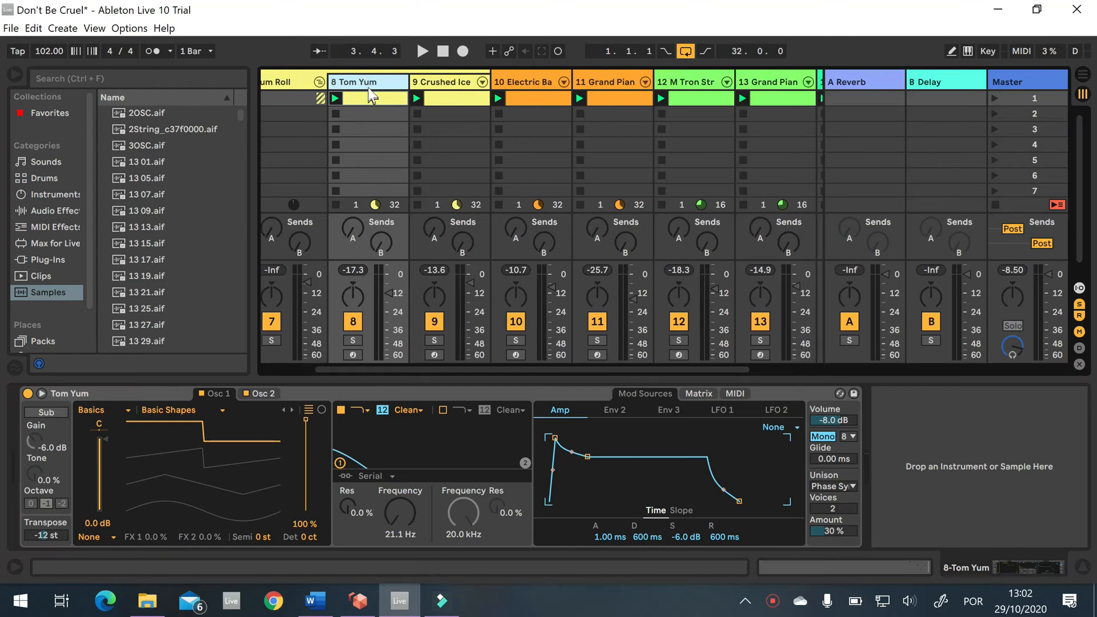
{"action": "left_click", "coordinate": [368, 97]}
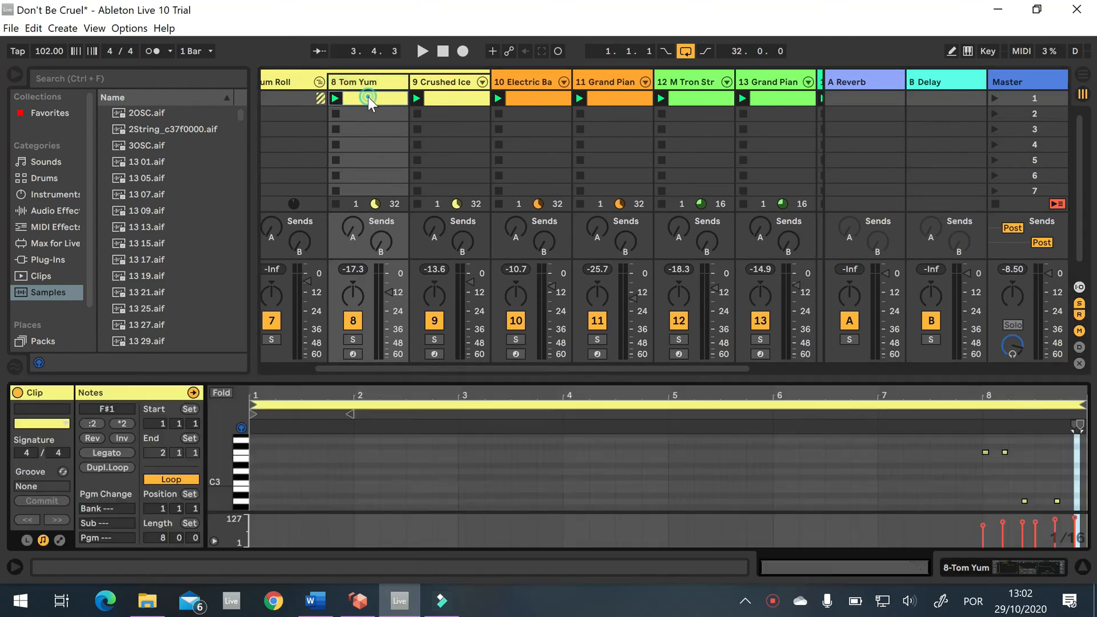
{"action": "scroll", "coordinate": [353, 454], "scroll_direction": "down", "scroll_amount": 3}
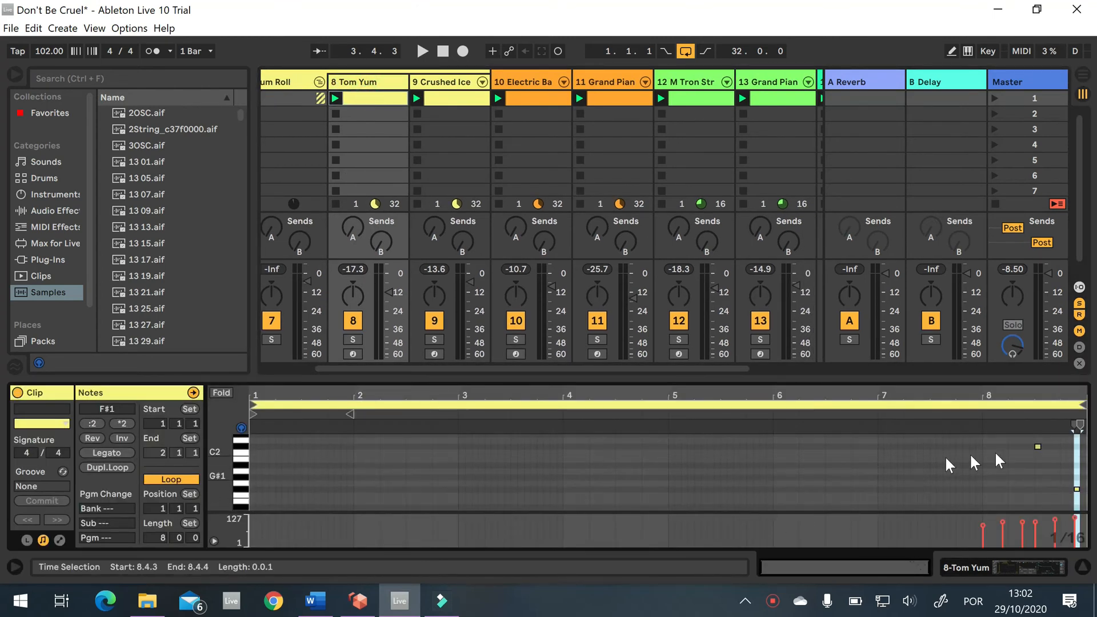
Audition the Tom Yum clip's pitches on the piano roll and play the clip briefly from the end of bar 7
{"action": "left_click", "coordinate": [241, 448]}
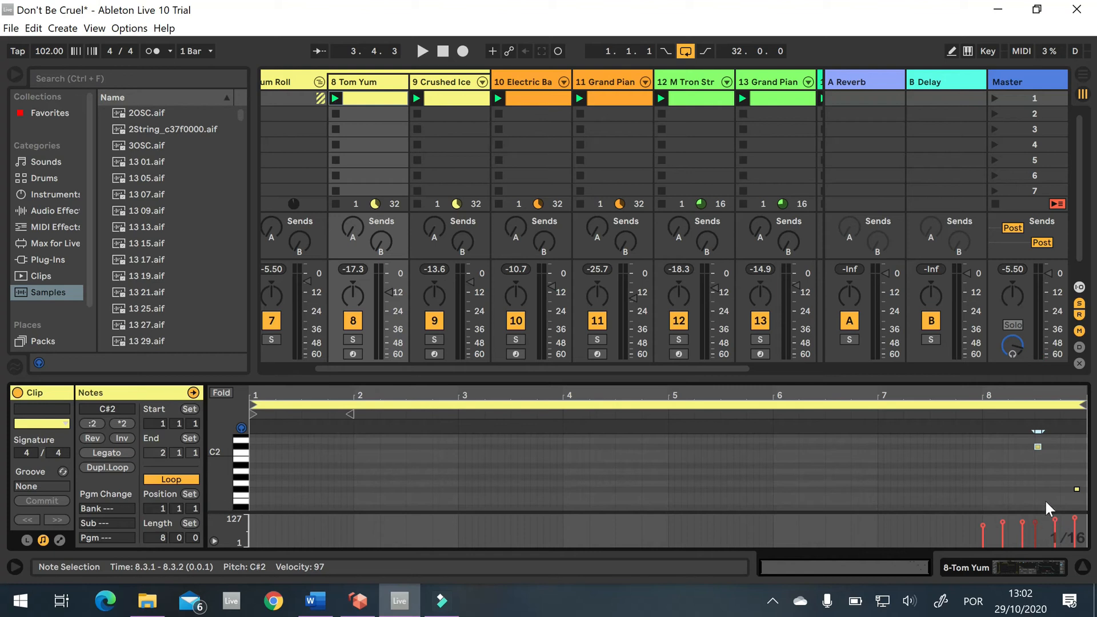
{"action": "scroll", "coordinate": [1044, 495], "scroll_direction": "up", "scroll_amount": 1}
{"action": "scroll", "coordinate": [1045, 493], "scroll_direction": "up", "scroll_amount": 5}
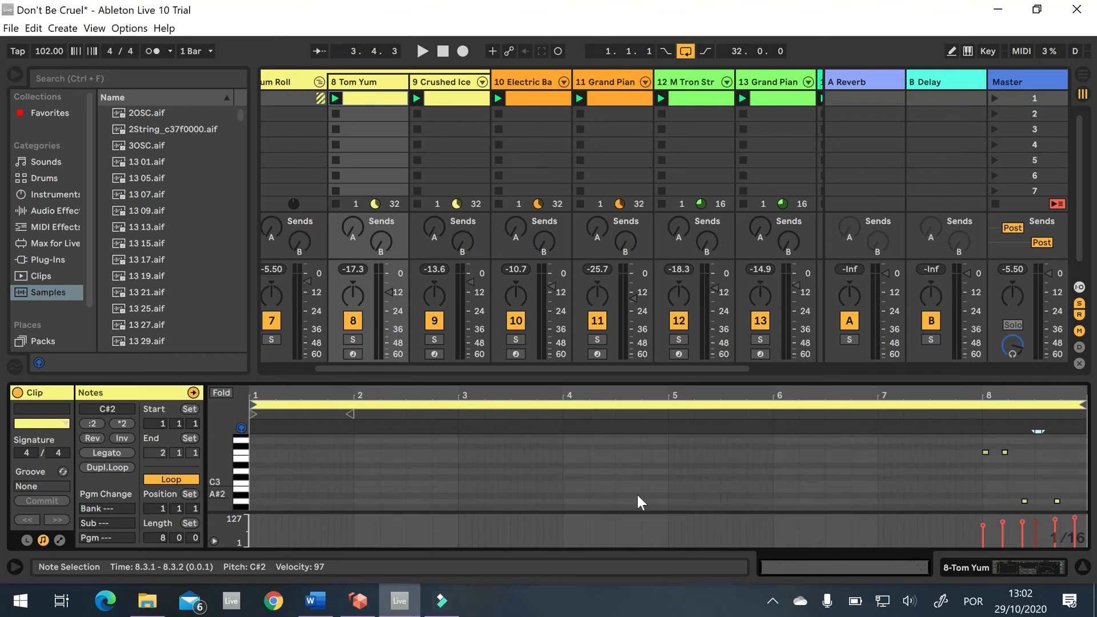
{"action": "left_click", "coordinate": [241, 446]}
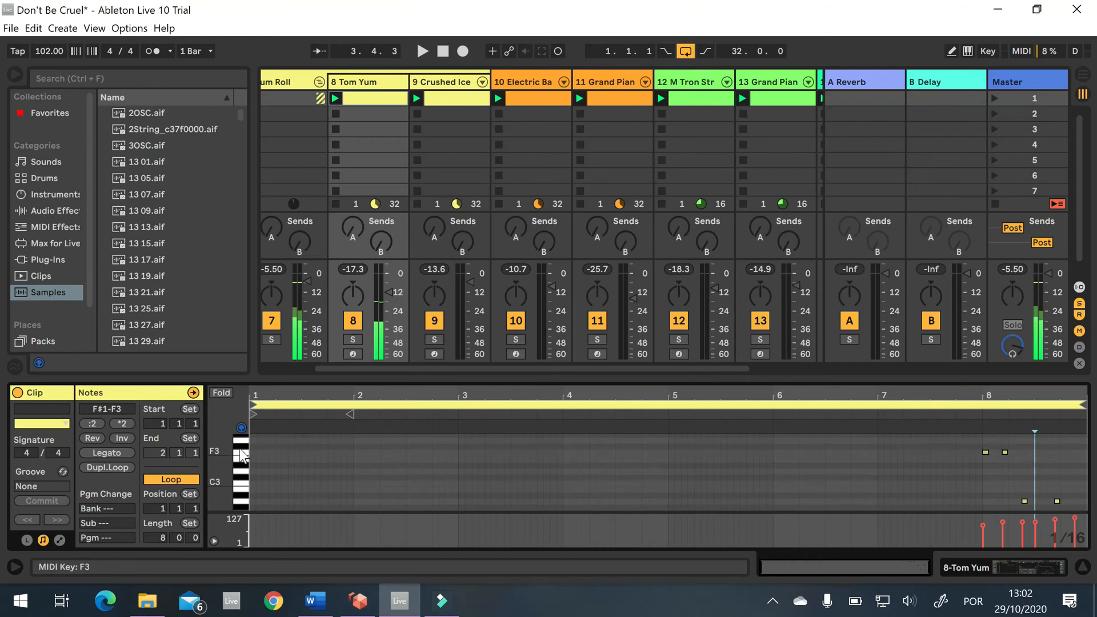
{"action": "left_click", "coordinate": [245, 492]}
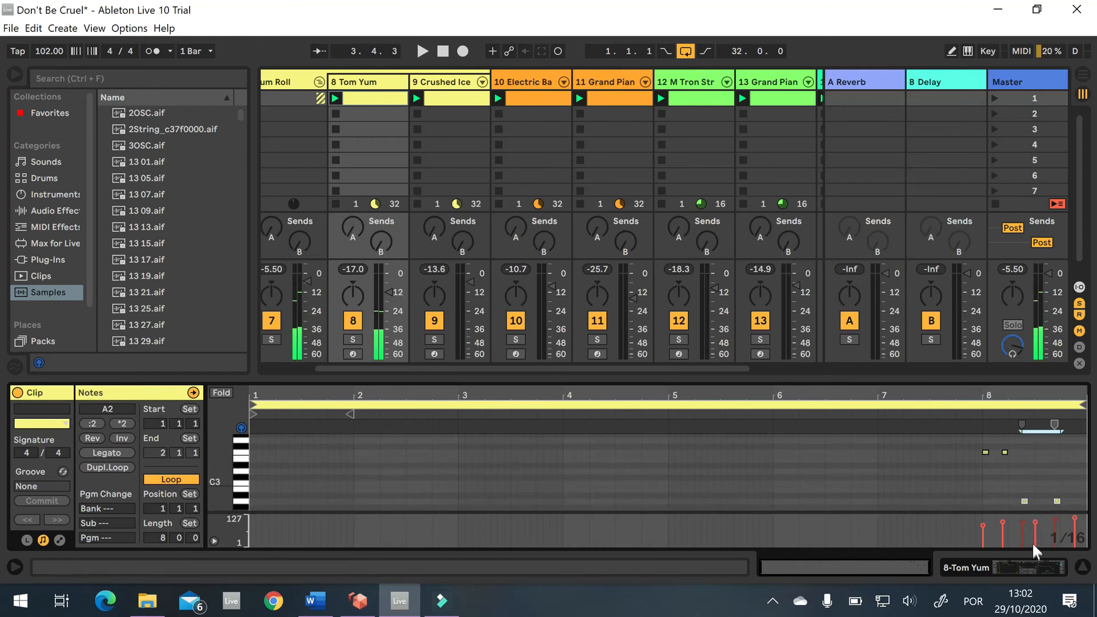
{"action": "left_click", "coordinate": [974, 410]}
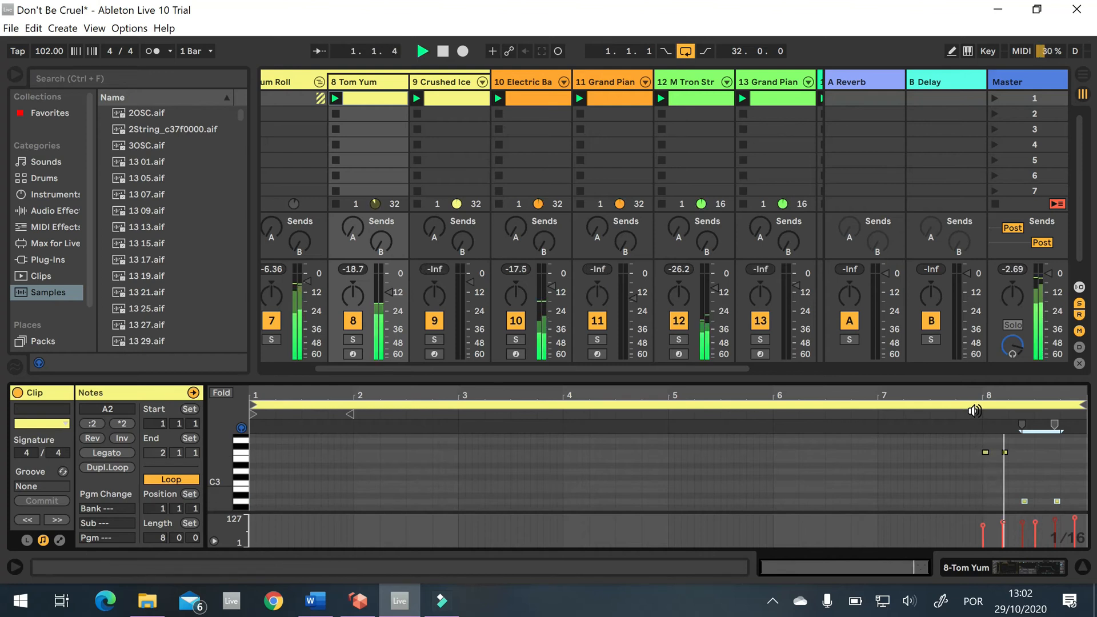
{"action": "left_click", "coordinate": [444, 51]}
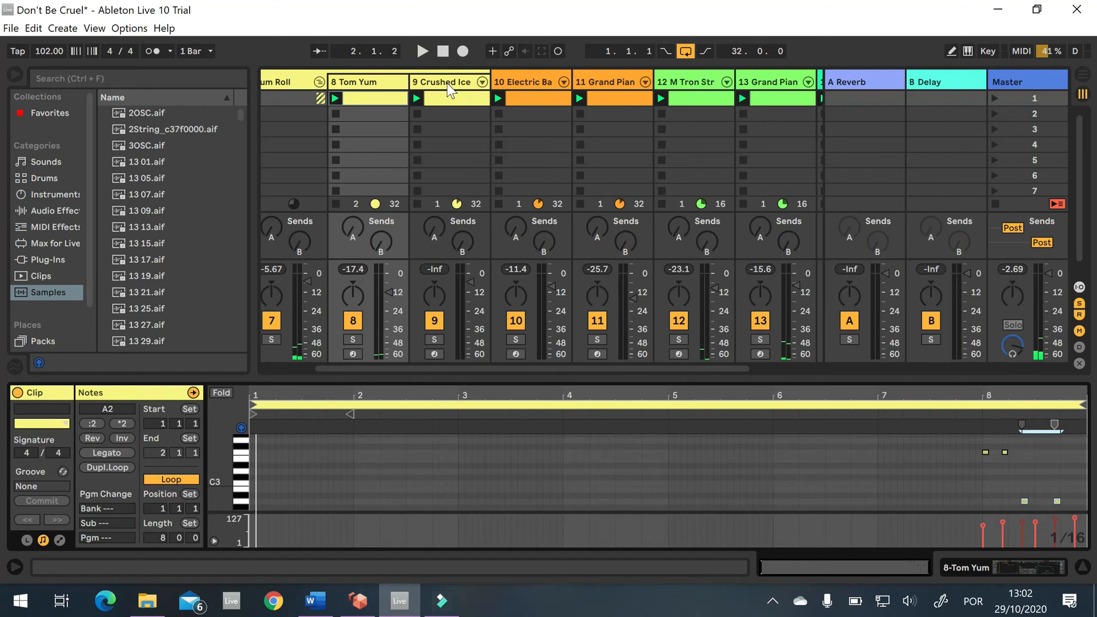
Show the 9 Crushed Ice track's drum kit and its clip's Tom High Crushed Ice notes, and play them from bar 8
{"action": "left_click", "coordinate": [449, 84]}
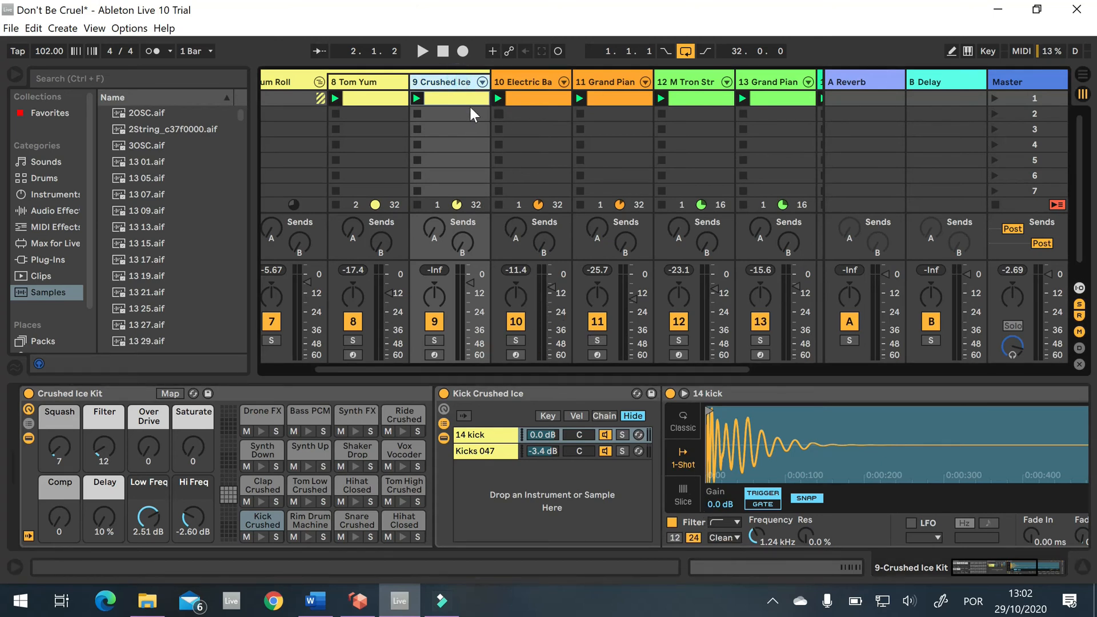
{"action": "left_click", "coordinate": [455, 99]}
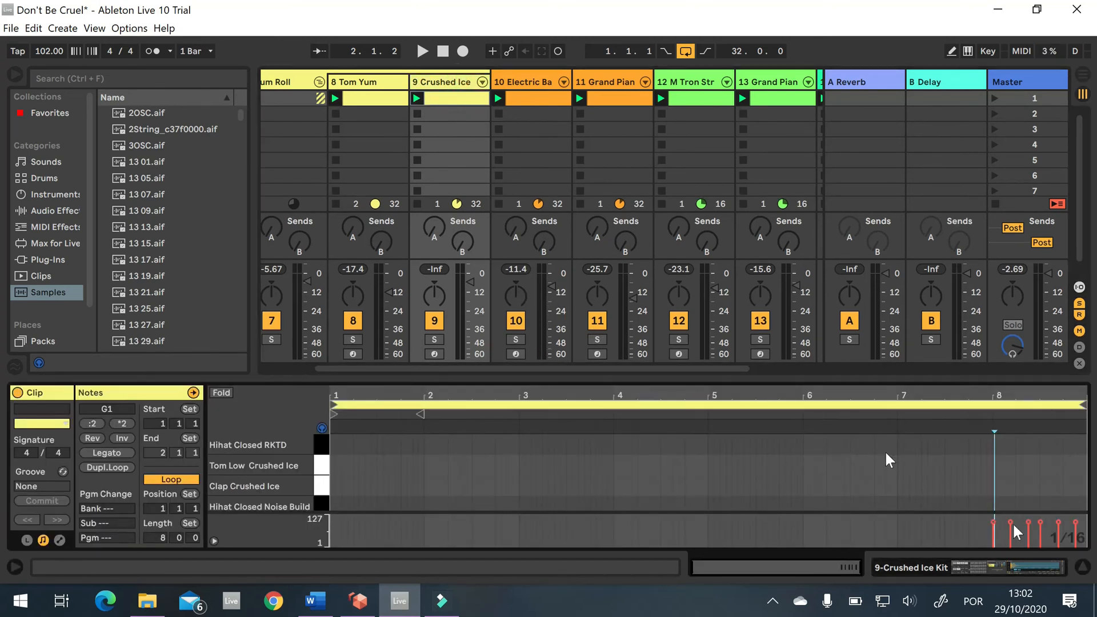
{"action": "scroll", "coordinate": [1039, 458], "scroll_direction": "up", "scroll_amount": 1}
{"action": "left_click", "coordinate": [995, 490]}
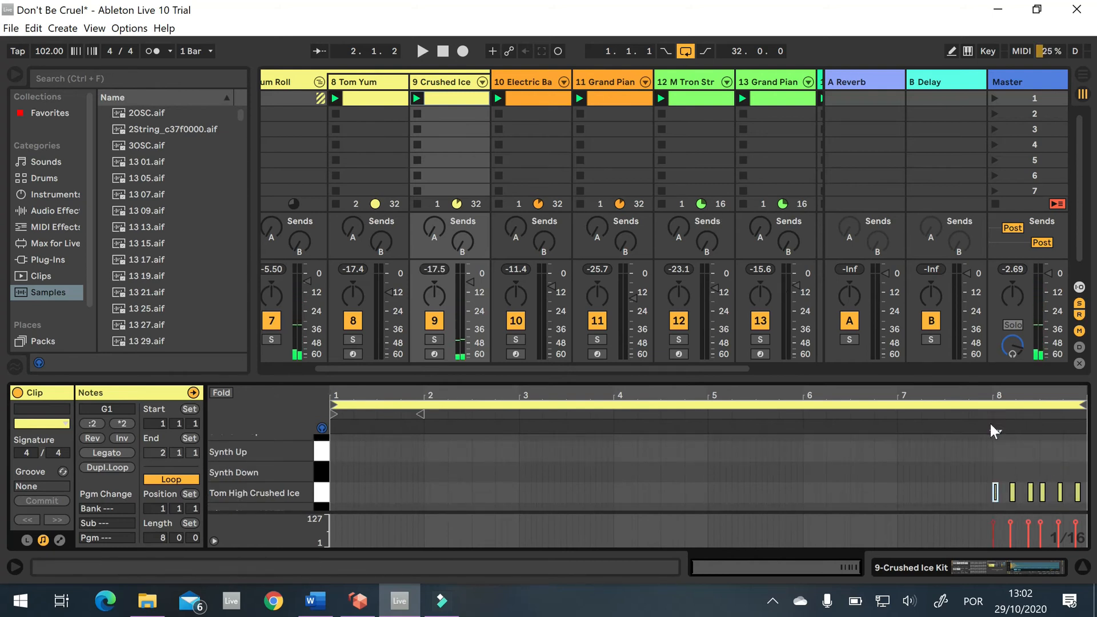
{"action": "key", "text": "space"}
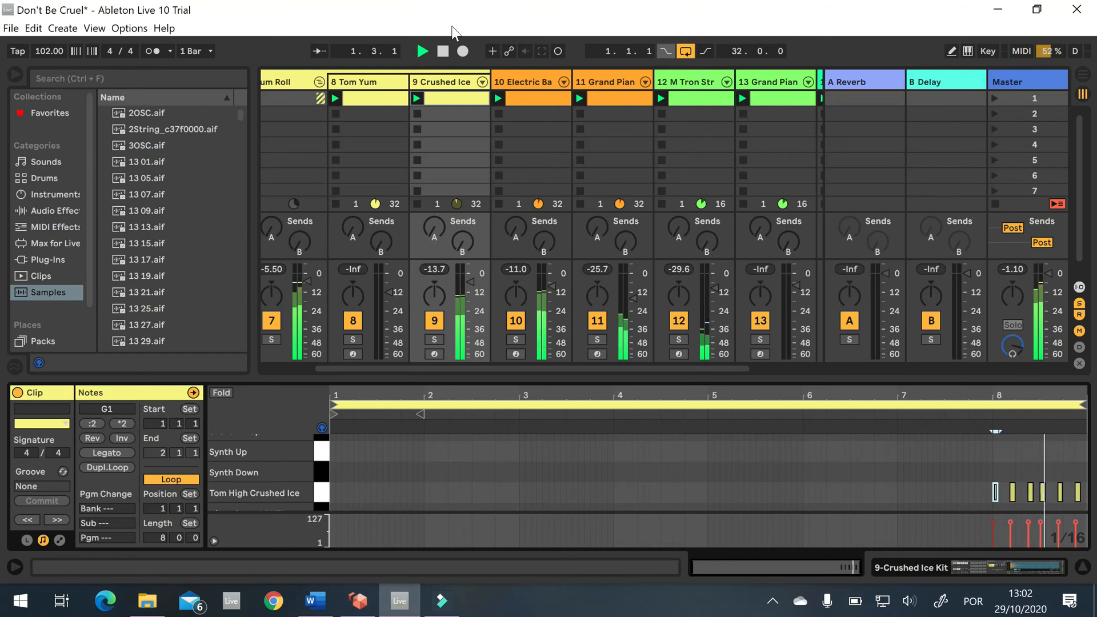
{"action": "left_click", "coordinate": [443, 51]}
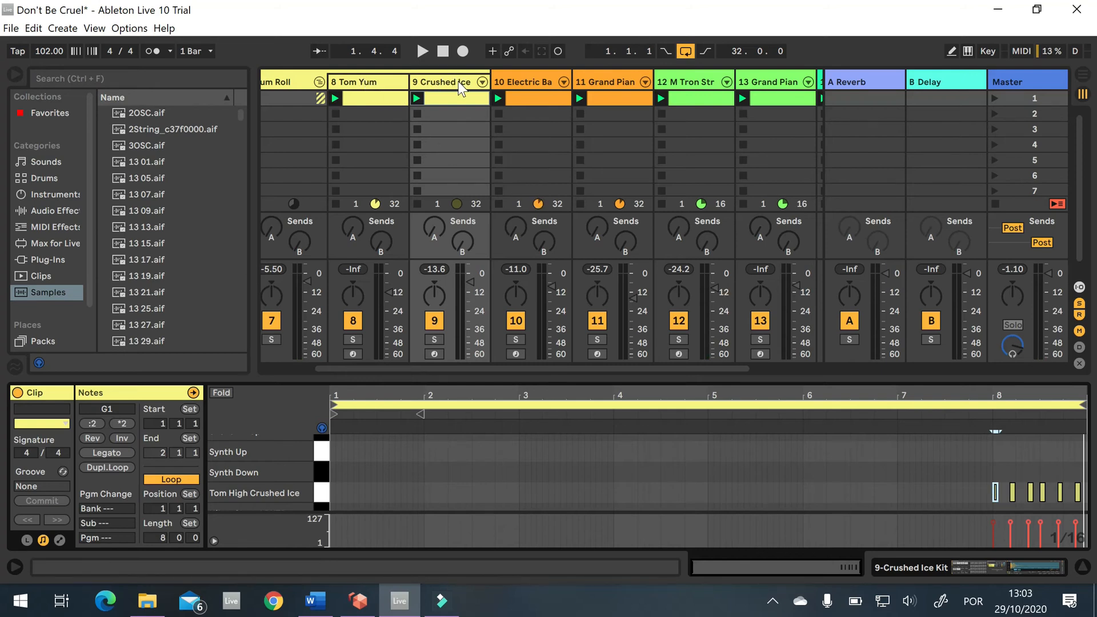
Audition the Tom High Crushed Ice sound and fold the Drum Roll group
{"action": "left_click", "coordinate": [321, 492]}
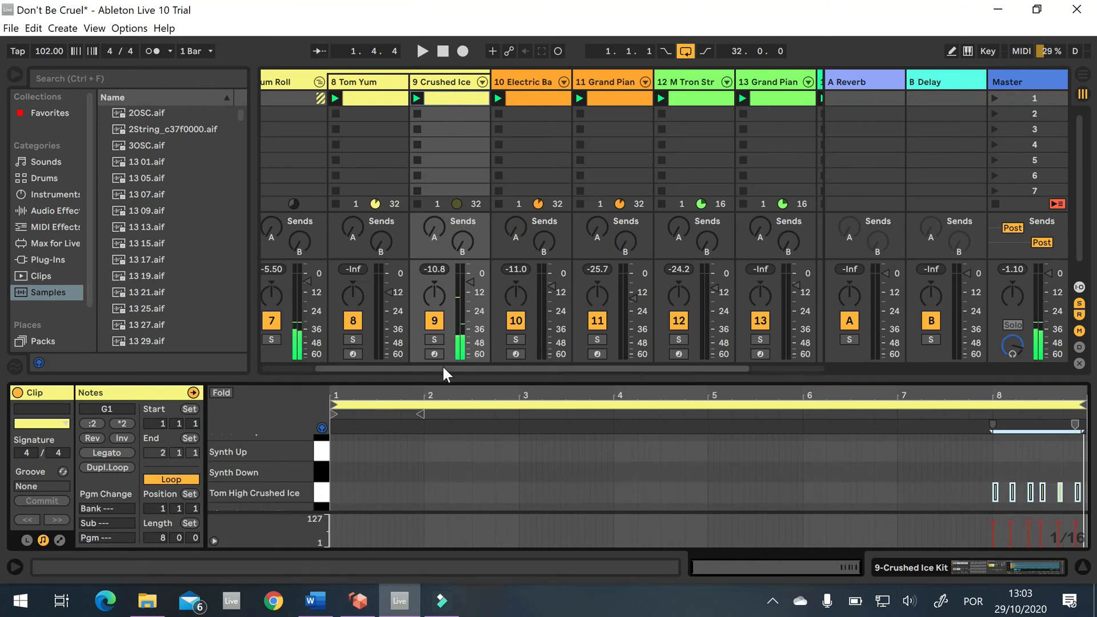
{"action": "left_click_drag", "start_coordinate": [442, 367], "coordinate": [455, 368]}
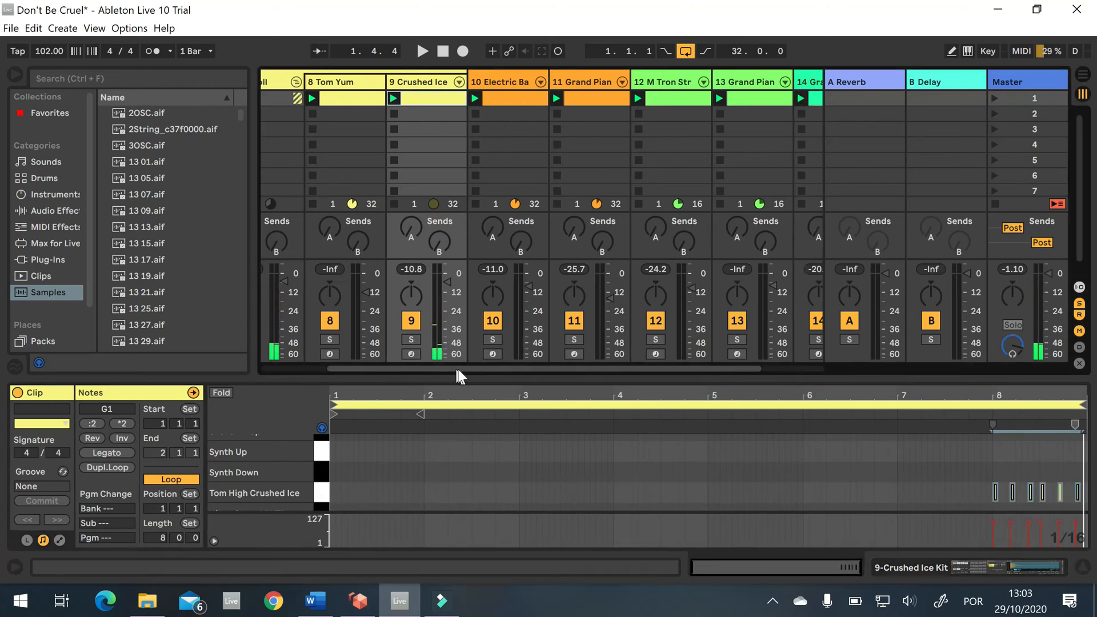
{"action": "left_click", "coordinate": [292, 83]}
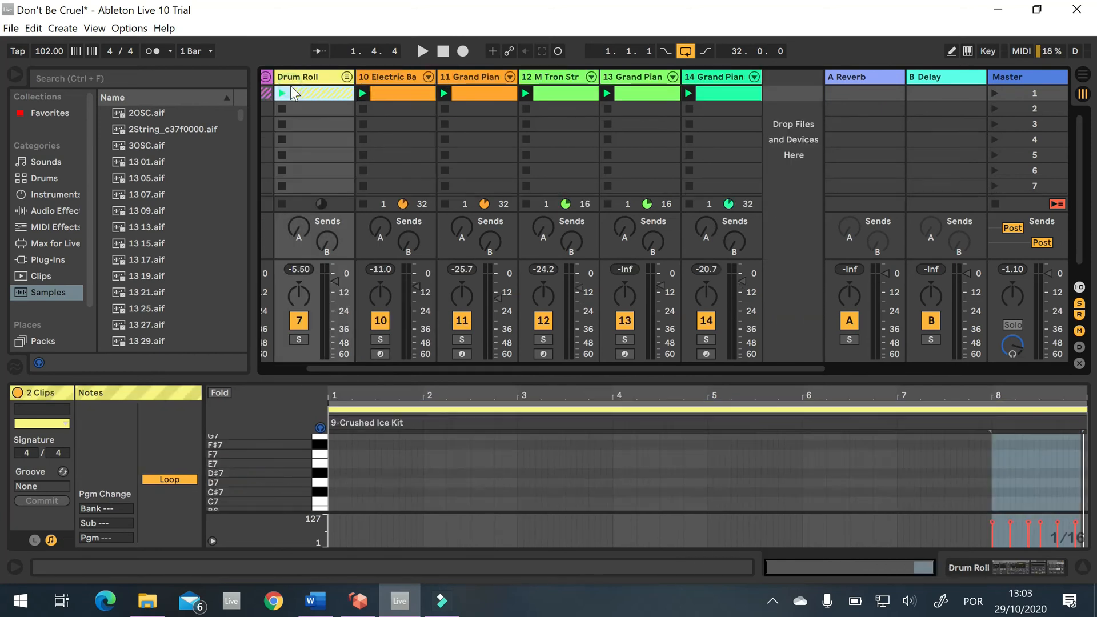
Show the 10 Electric Bass track's clip notes and play the full beat briefly
{"action": "left_click", "coordinate": [386, 78]}
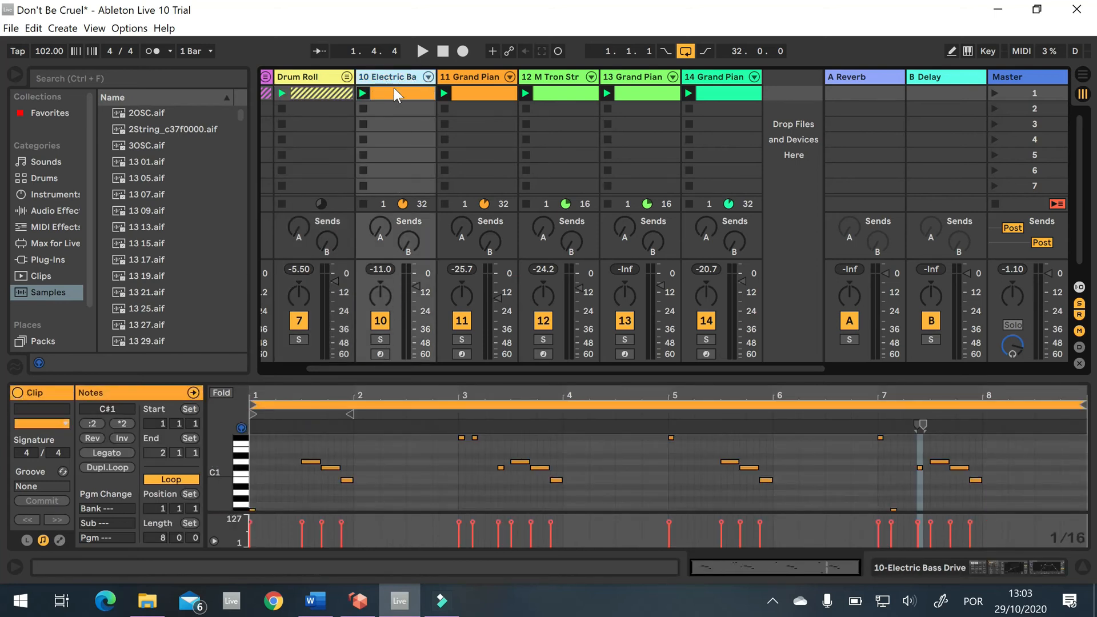
{"action": "left_click", "coordinate": [363, 94]}
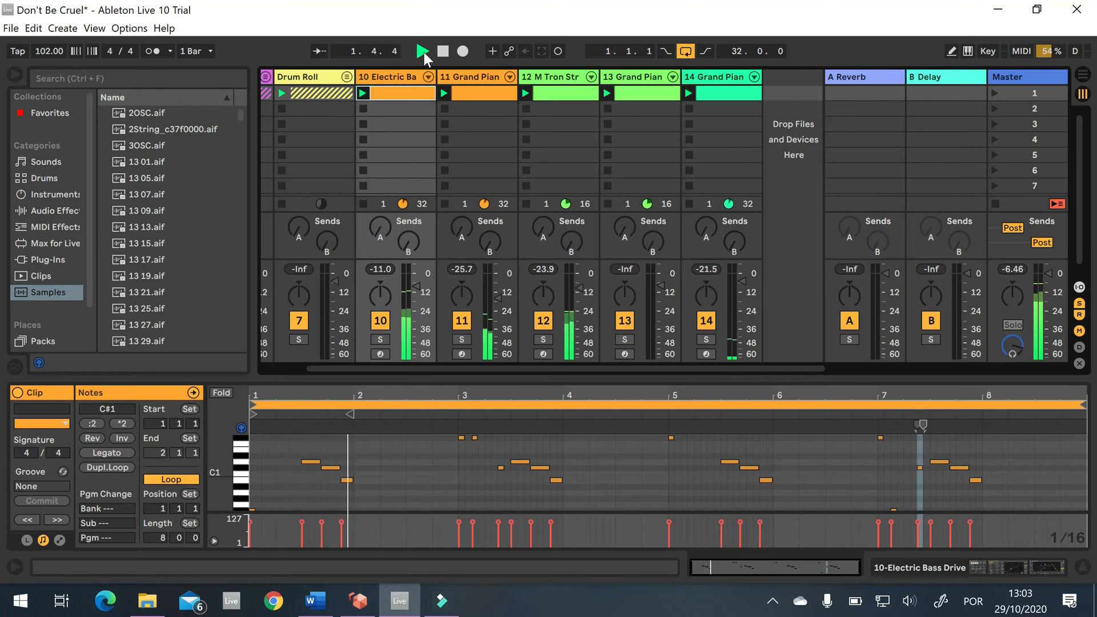
{"action": "left_click", "coordinate": [443, 51]}
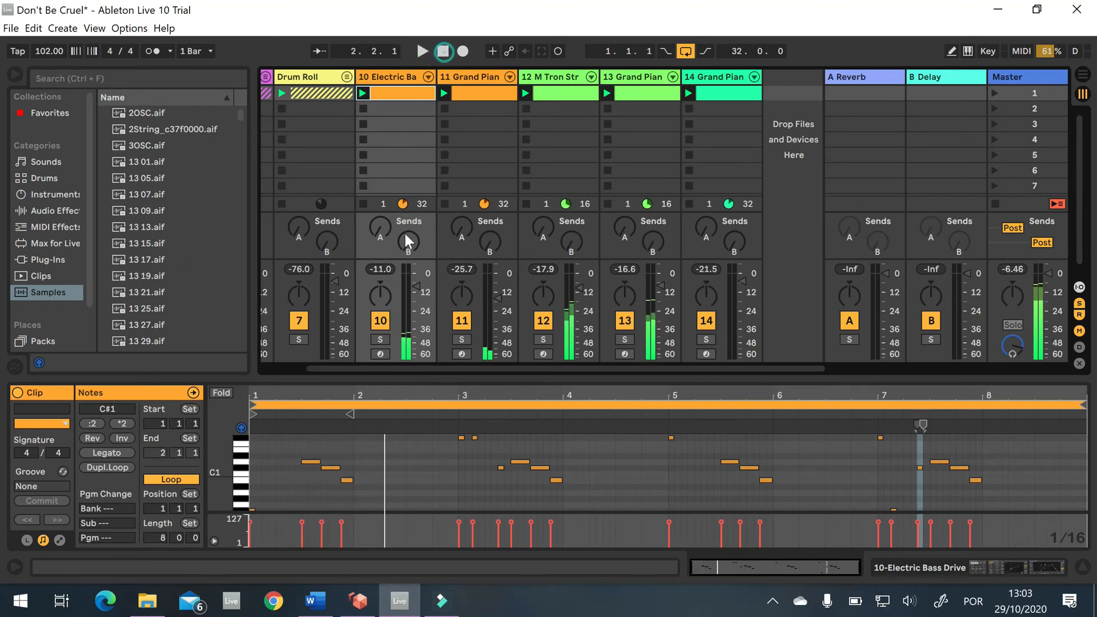
Solo the 10 Electric Bass track and play its bass line with the lower notes in view
{"action": "left_click", "coordinate": [380, 339]}
{"action": "left_click", "coordinate": [421, 52]}
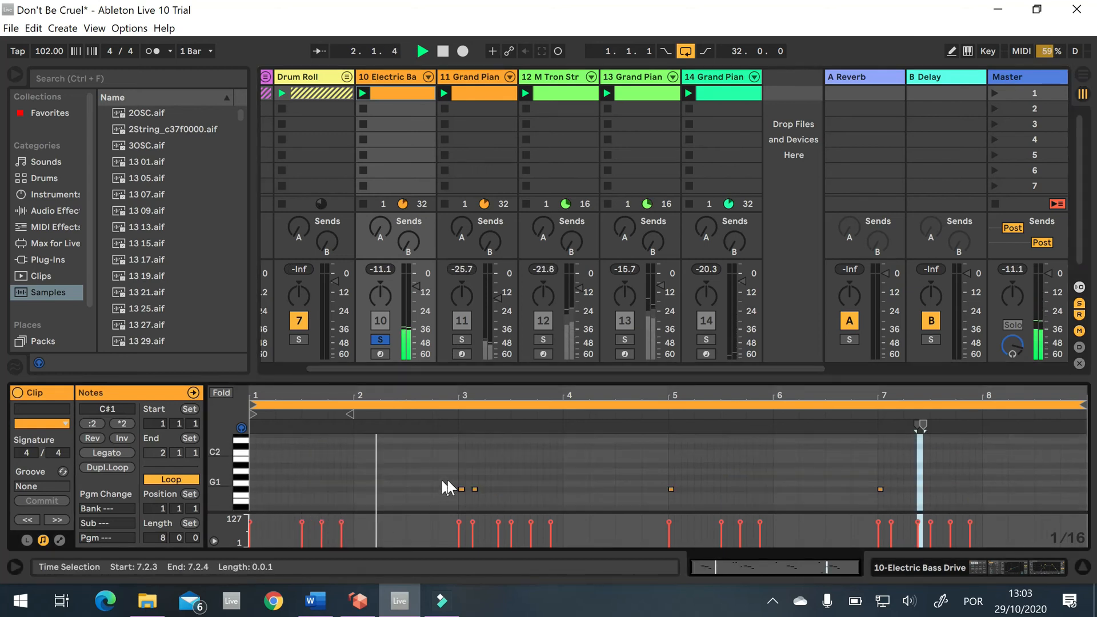
{"action": "scroll", "coordinate": [555, 451], "scroll_direction": "up", "scroll_amount": 1}
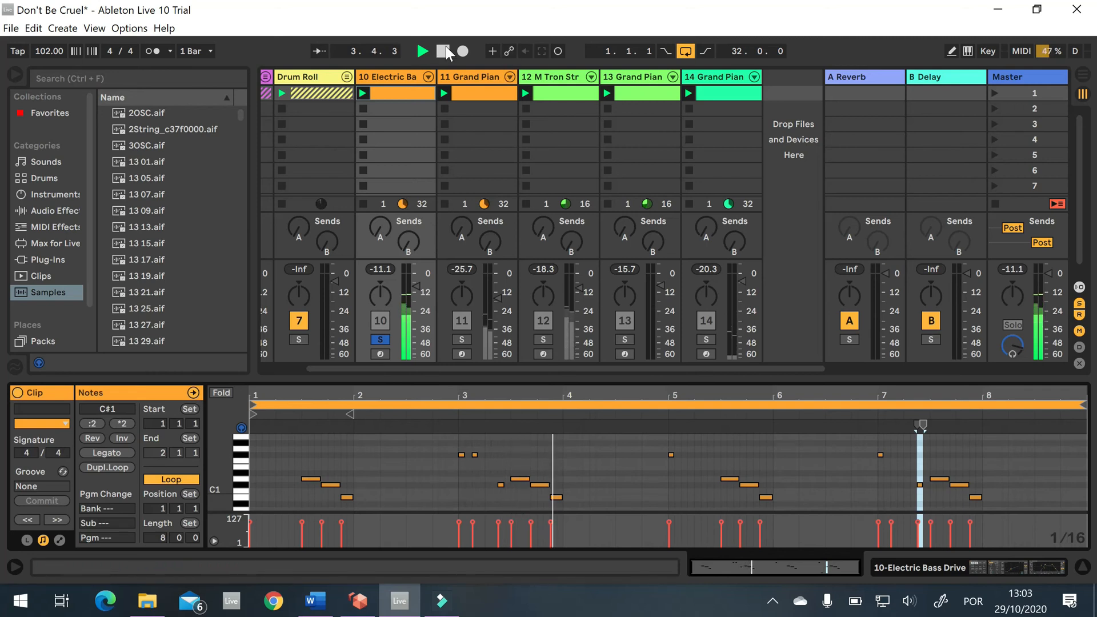
Show the 10 Electric Bass track's devices and examine the compressor's sidechain source and tap point, including the E Bass Vintage EQ
{"action": "double_click", "coordinate": [412, 76]}
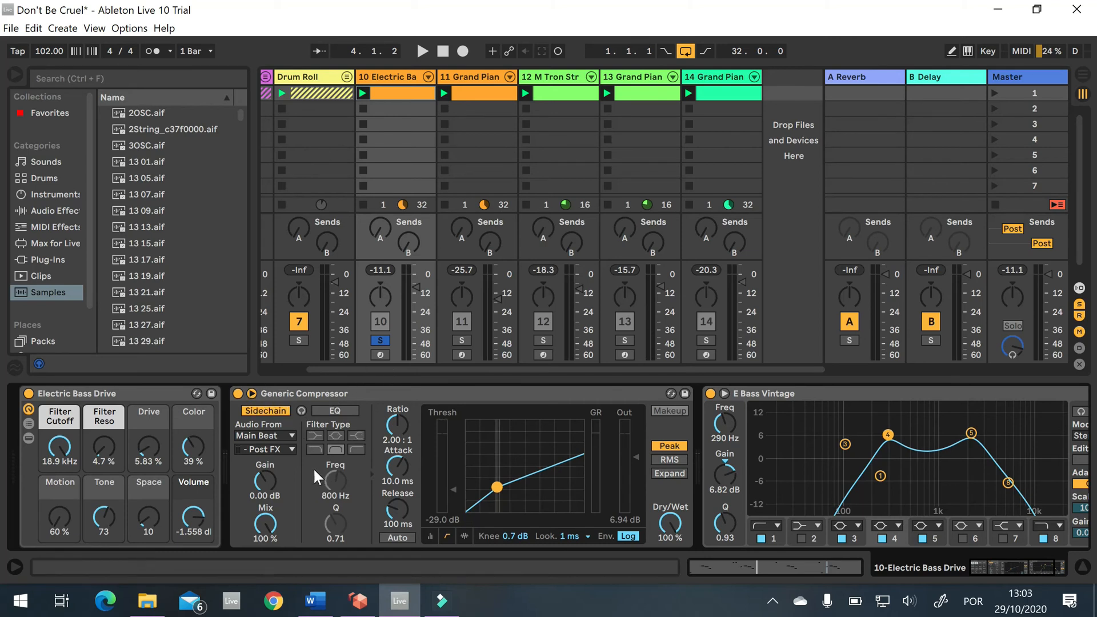
{"action": "left_click", "coordinate": [273, 437]}
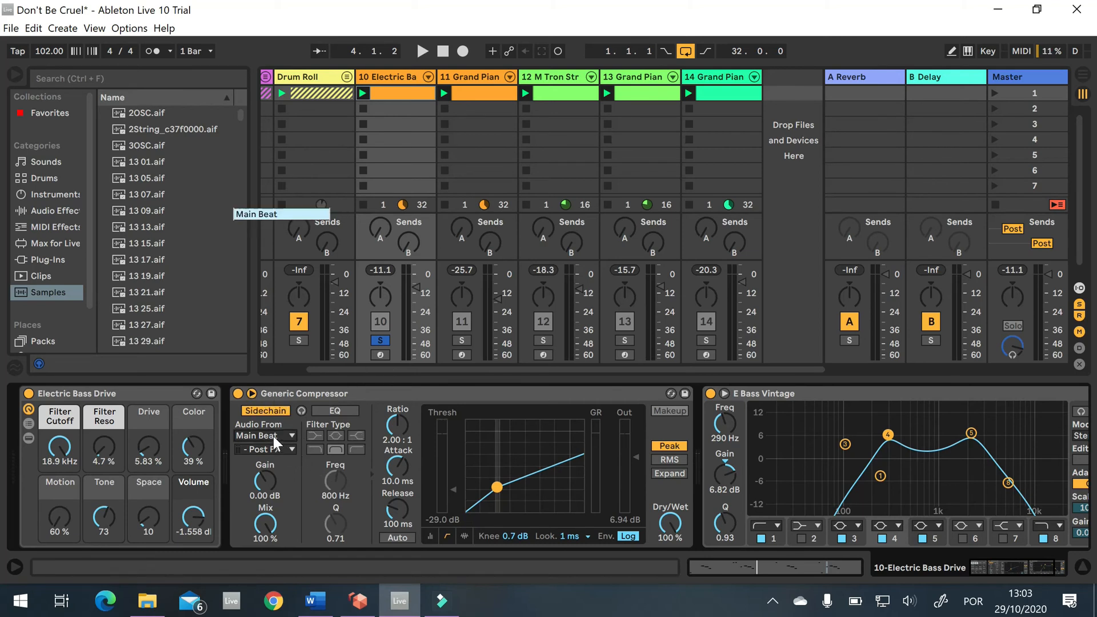
{"action": "left_click", "coordinate": [283, 434]}
{"action": "left_click", "coordinate": [285, 437]}
{"action": "left_click", "coordinate": [284, 449]}
{"action": "left_click", "coordinate": [288, 449]}
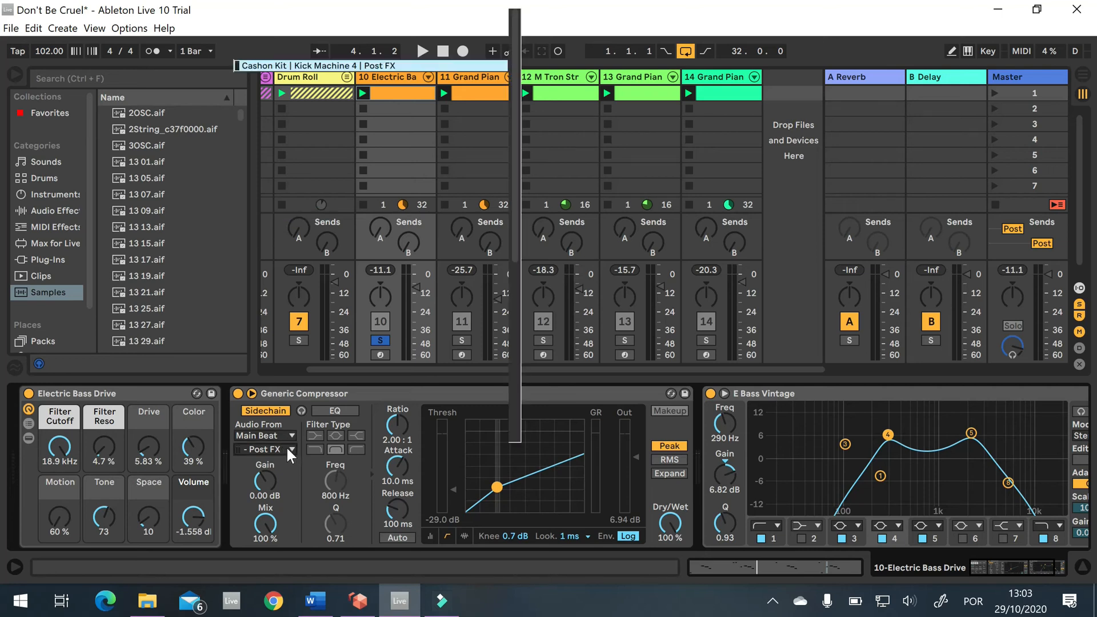
{"action": "left_click", "coordinate": [287, 449]}
{"action": "left_click", "coordinate": [287, 449]}
{"action": "left_click", "coordinate": [287, 449]}
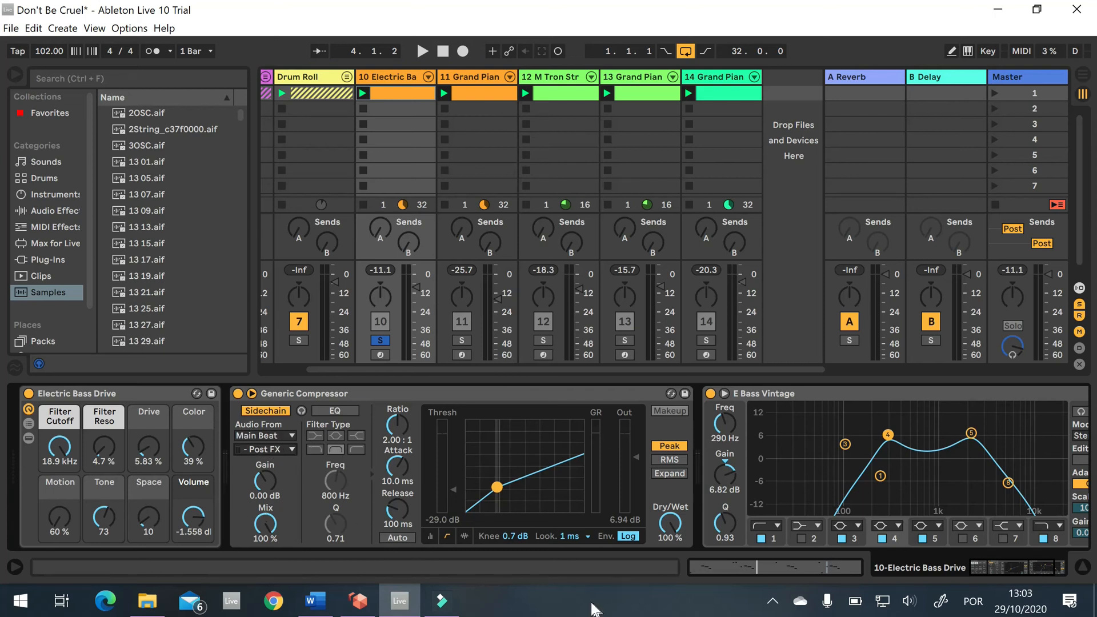
{"action": "left_click", "coordinate": [987, 568]}
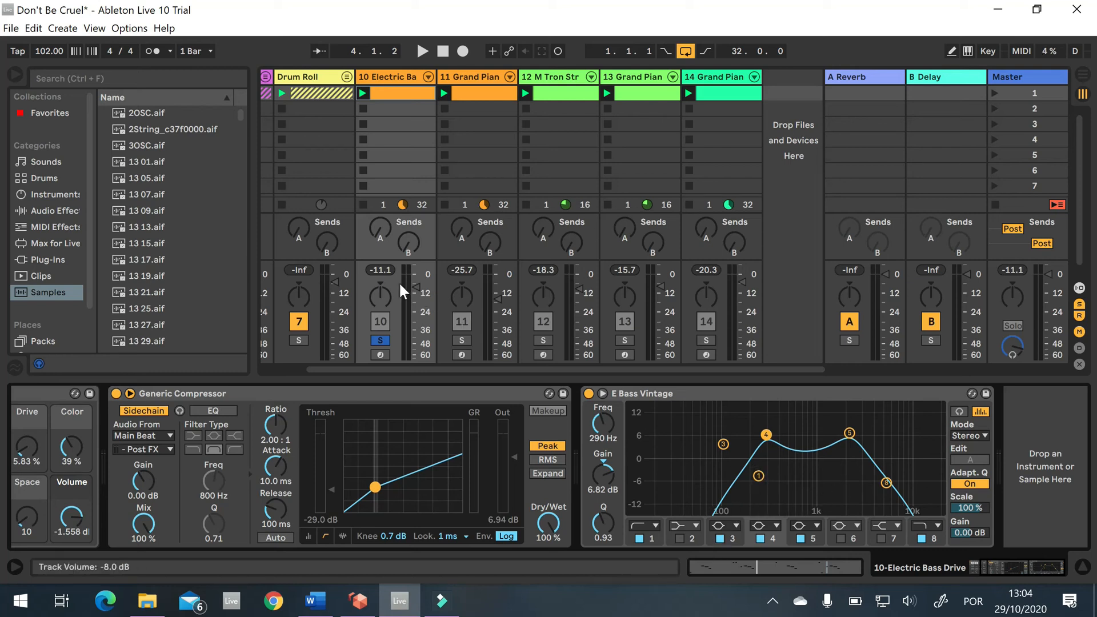
Play the bass and set its compressor's sidechain tap to Cashon Kit | Kick Machine 4 | Post Mixer and threshold to -32.0 dB
{"action": "left_click", "coordinate": [419, 51]}
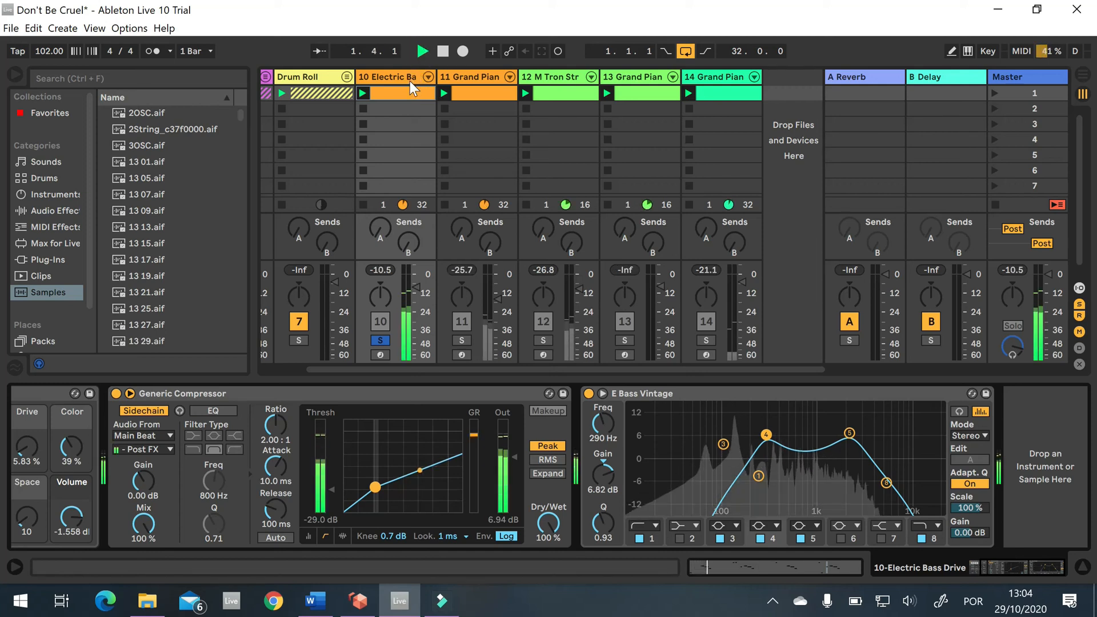
{"action": "left_click", "coordinate": [169, 452]}
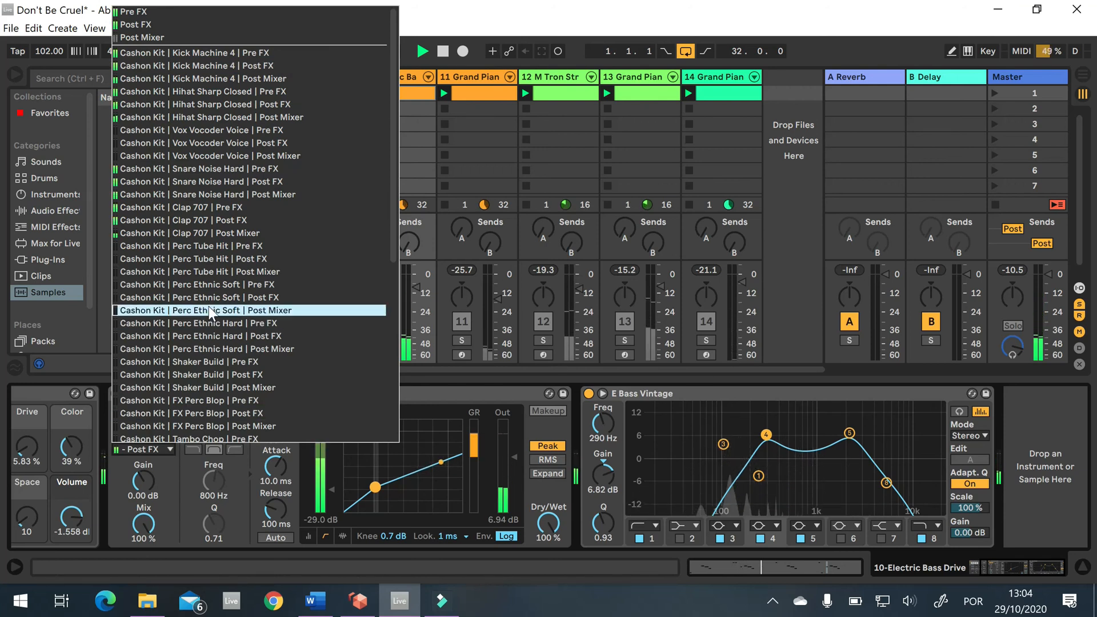
{"action": "left_click", "coordinate": [260, 80]}
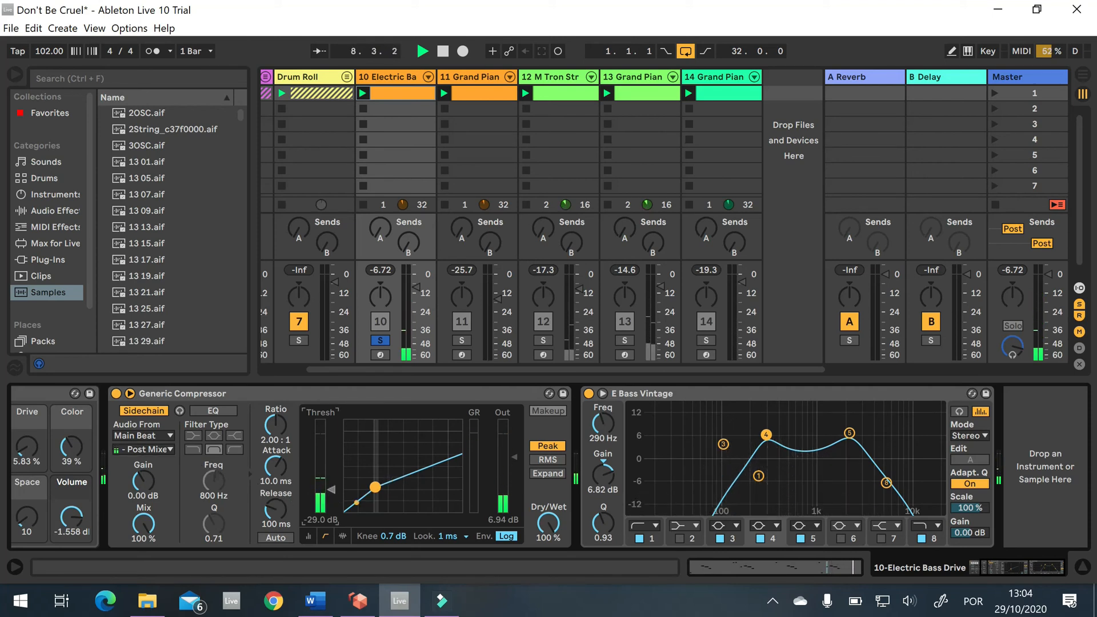
{"action": "left_click_drag", "start_coordinate": [331, 489], "coordinate": [332, 492]}
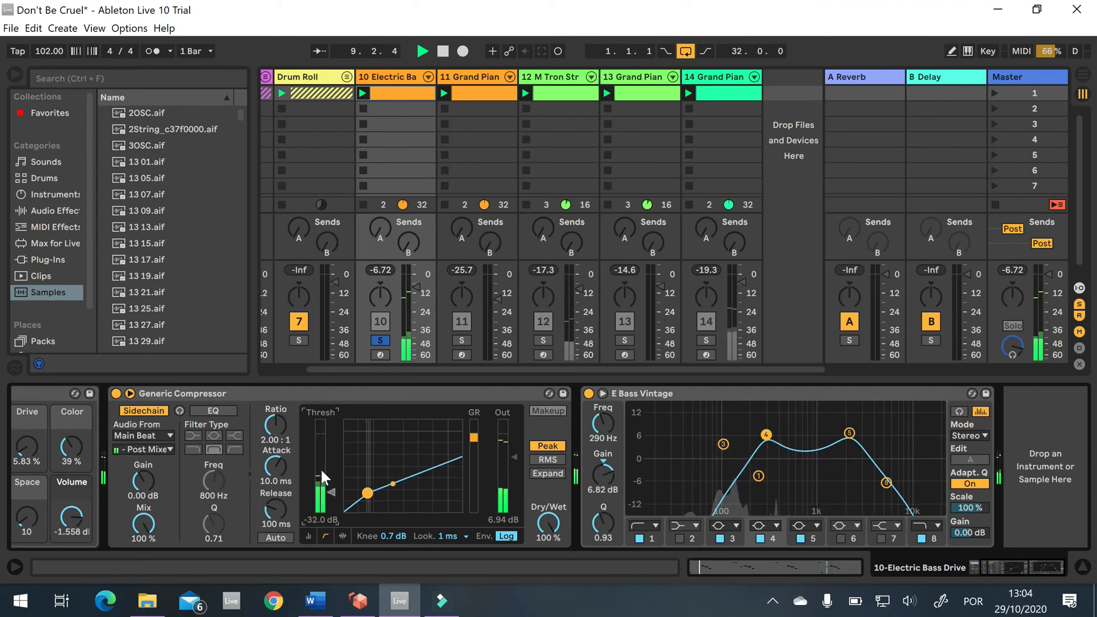
Unfold the Beat group and Main Beat track to show the Kick Machine 4 chain's devices, and fold both again
{"action": "left_click_drag", "start_coordinate": [364, 369], "coordinate": [318, 369]}
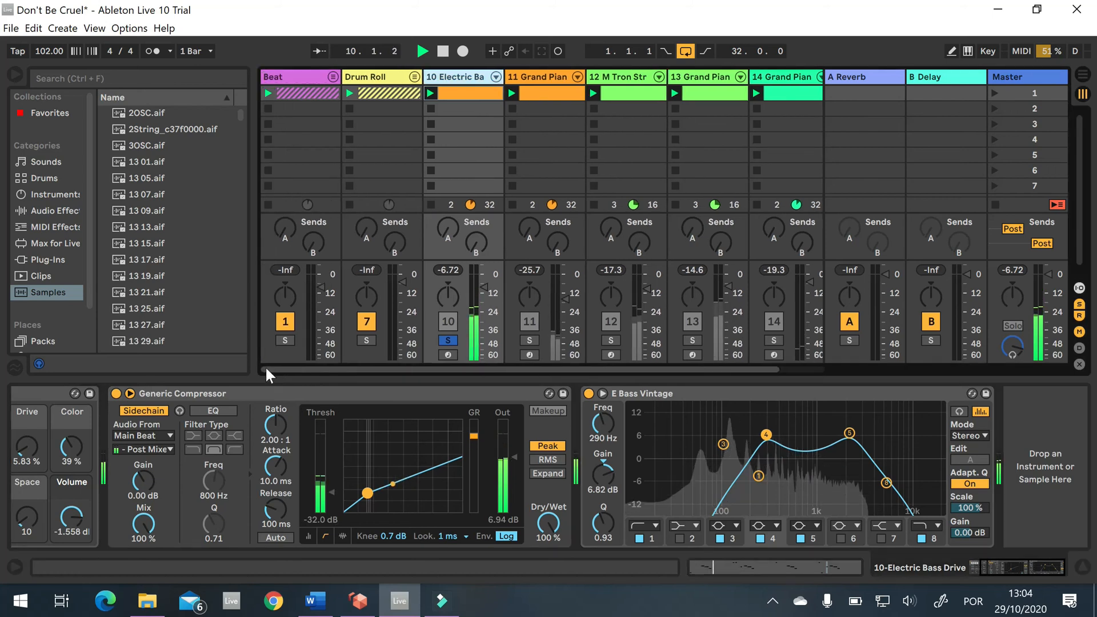
{"action": "left_click", "coordinate": [333, 77]}
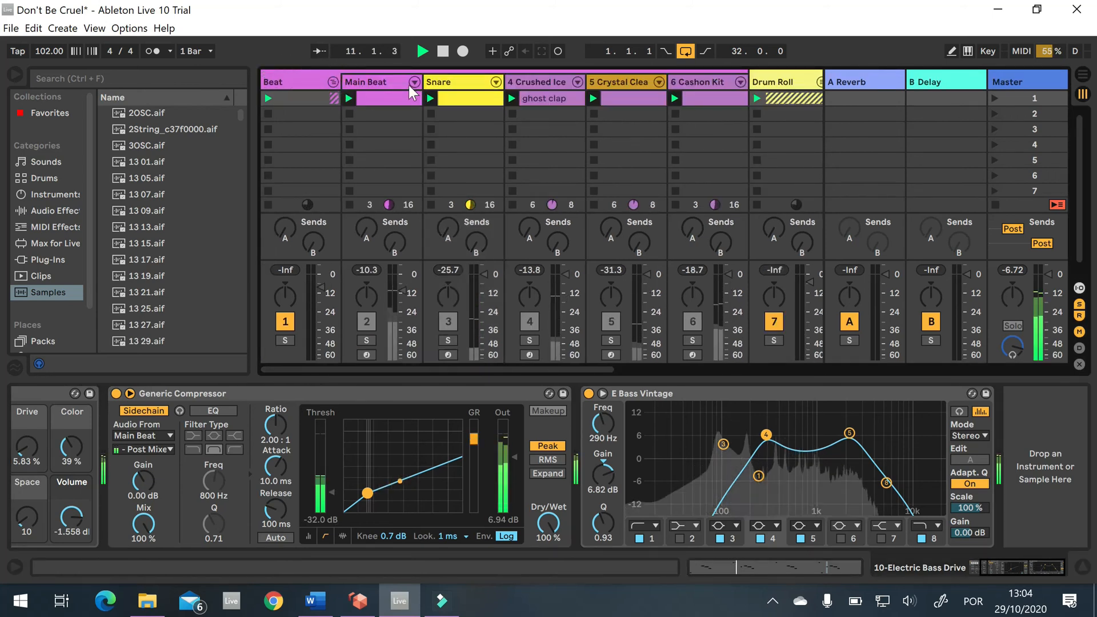
{"action": "left_click", "coordinate": [166, 448]}
{"action": "left_click", "coordinate": [166, 445]}
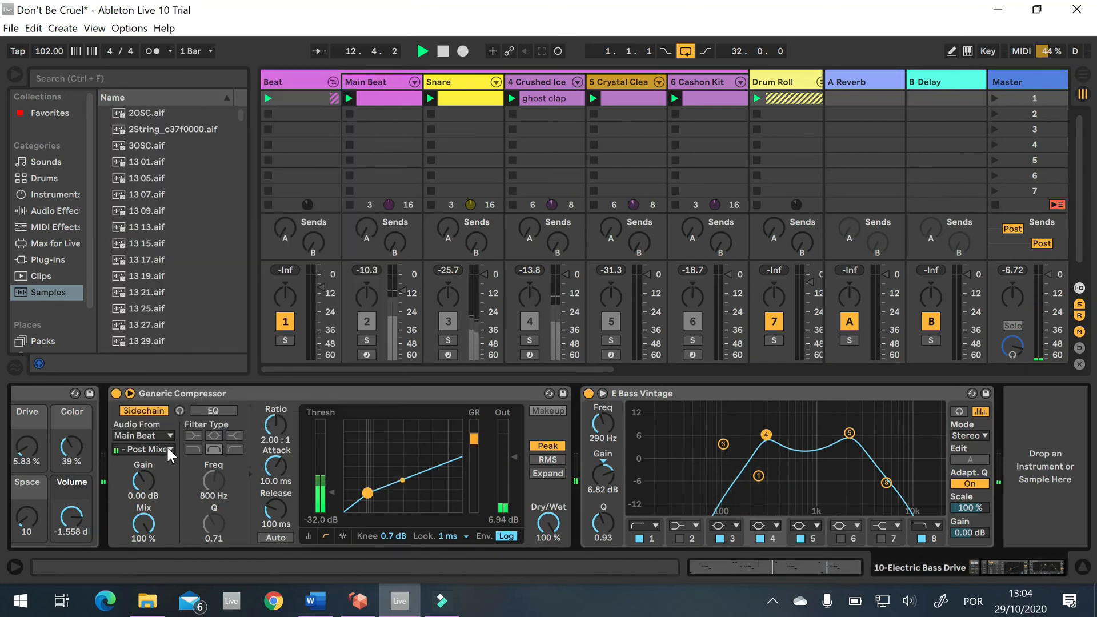
{"action": "left_click", "coordinate": [409, 81]}
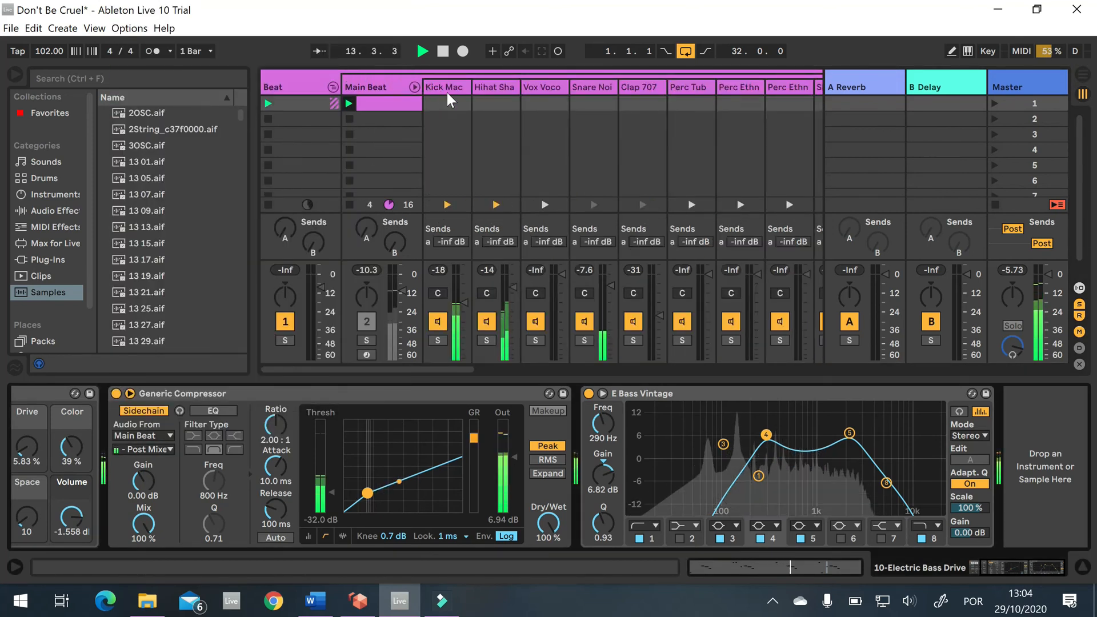
{"action": "left_click", "coordinate": [447, 92]}
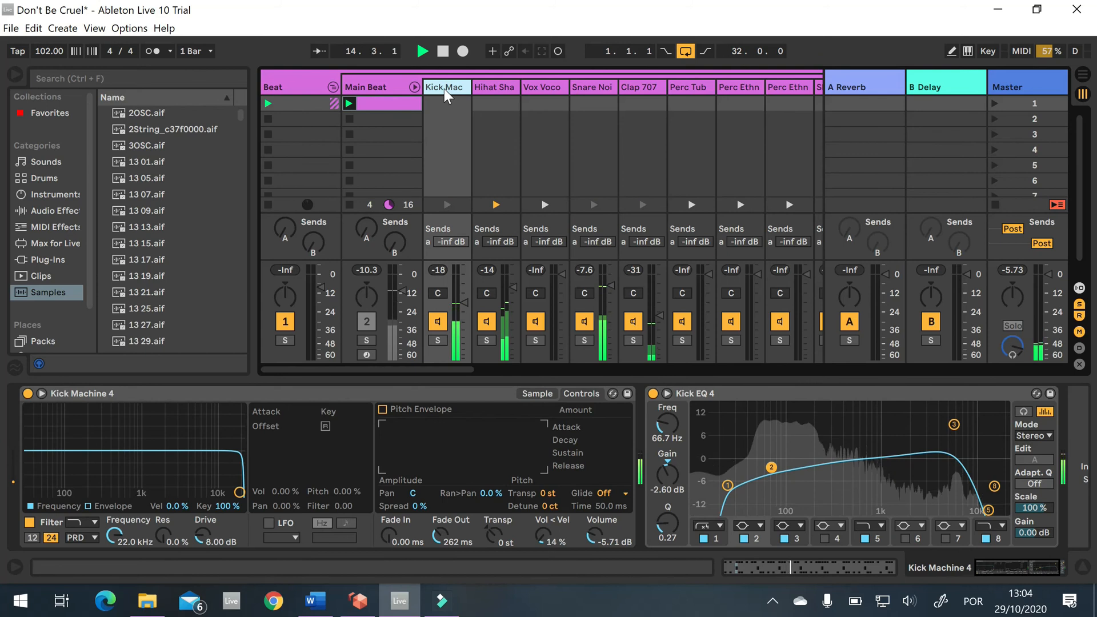
{"action": "left_click", "coordinate": [414, 86]}
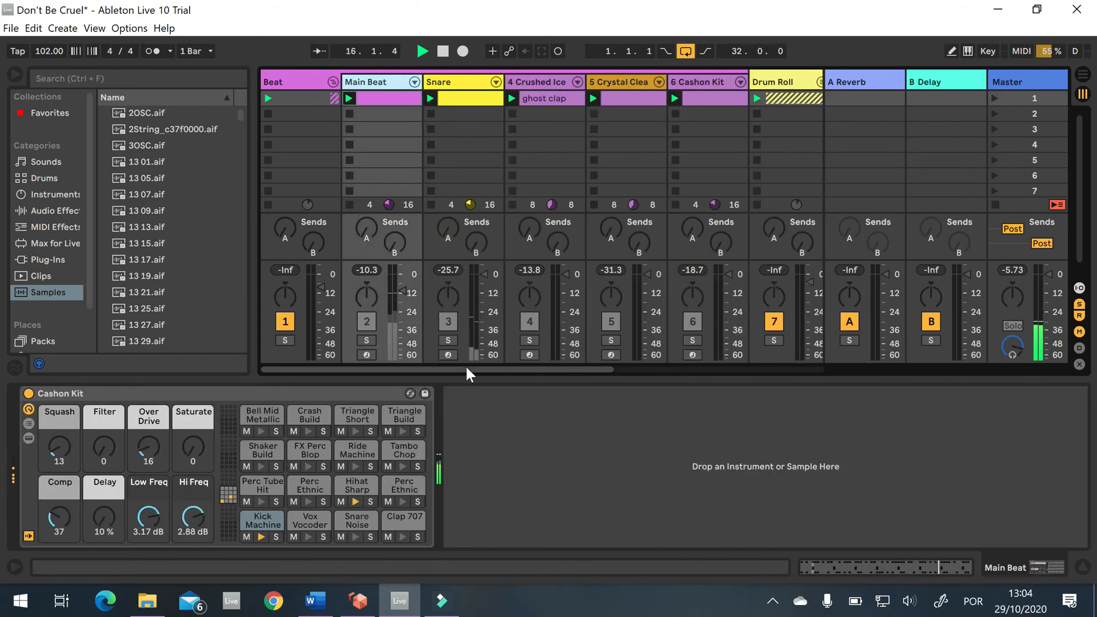
{"action": "left_click", "coordinate": [336, 82]}
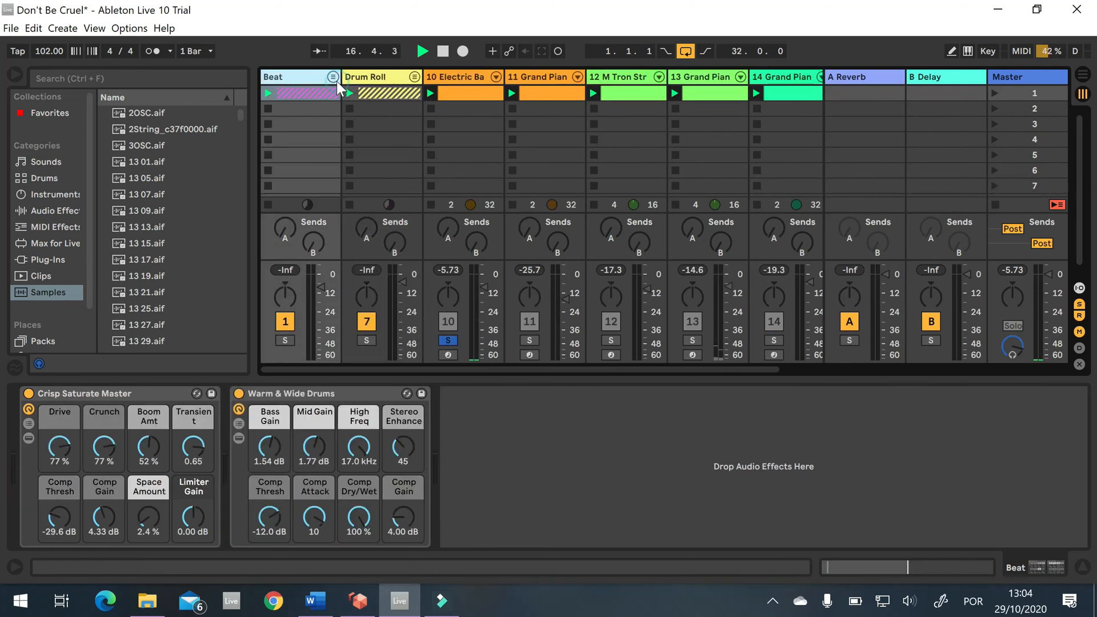
On the bass compressor, take the sidechain from Kick Machine 4 Post FX and set threshold -31.0 dB, output 9.58 dB and release 164 ms; stop playback
{"action": "left_click", "coordinate": [463, 75]}
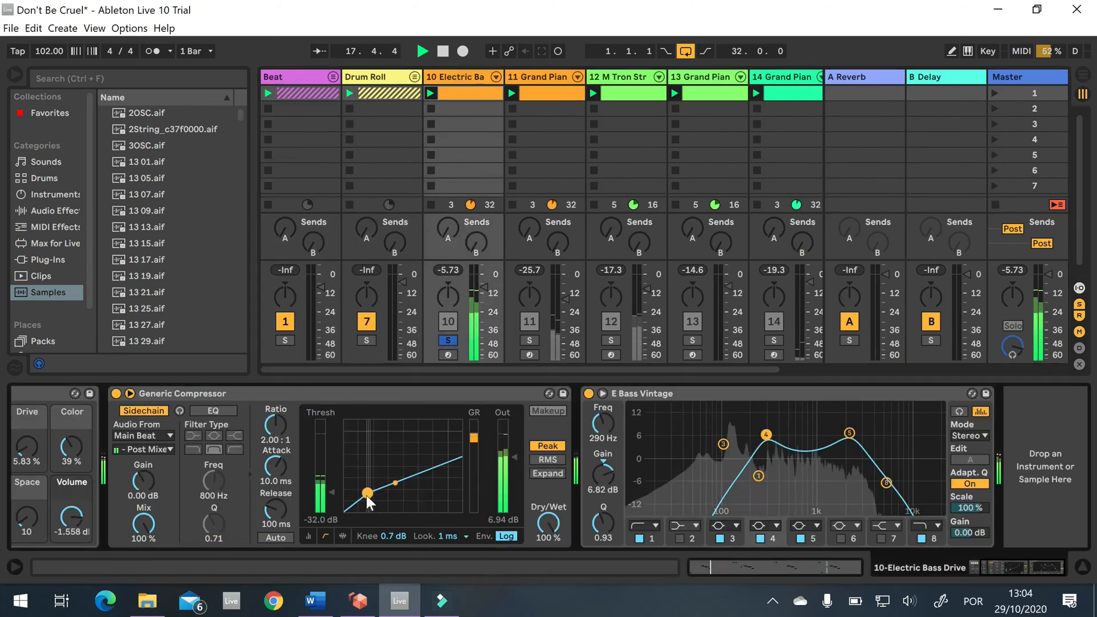
{"action": "left_click", "coordinate": [333, 492]}
{"action": "mouse_move", "coordinate": [332, 493]}
{"action": "left_mouse_down"}
{"action": "mouse_move", "coordinate": [332, 480]}
{"action": "mouse_move", "coordinate": [333, 491]}
{"action": "left_mouse_up"}
{"action": "left_click", "coordinate": [171, 448]}
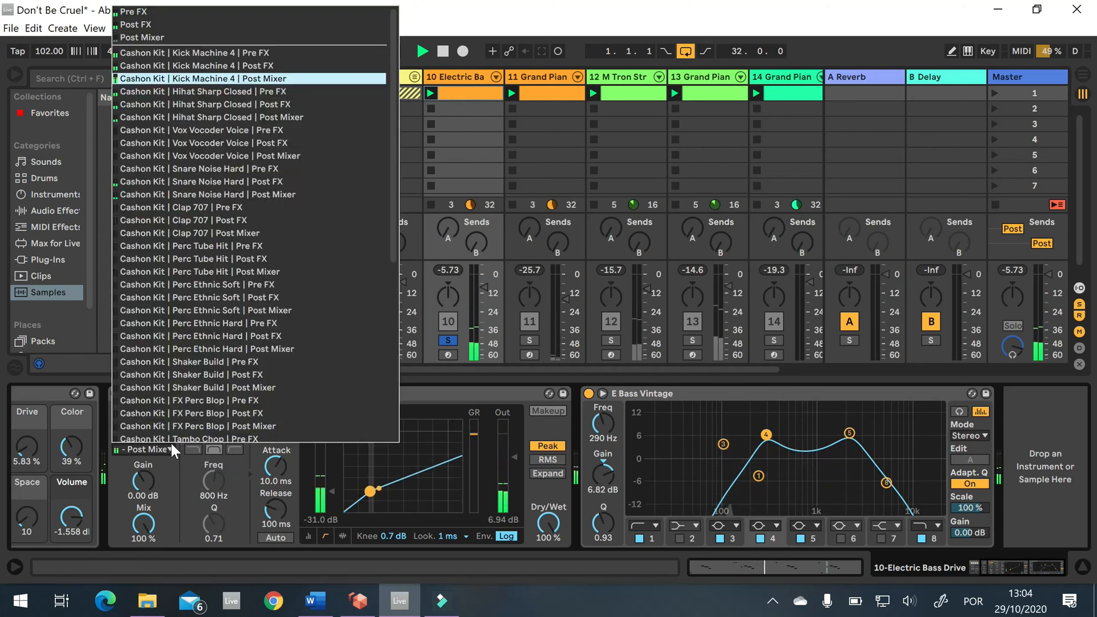
{"action": "left_click", "coordinate": [265, 64]}
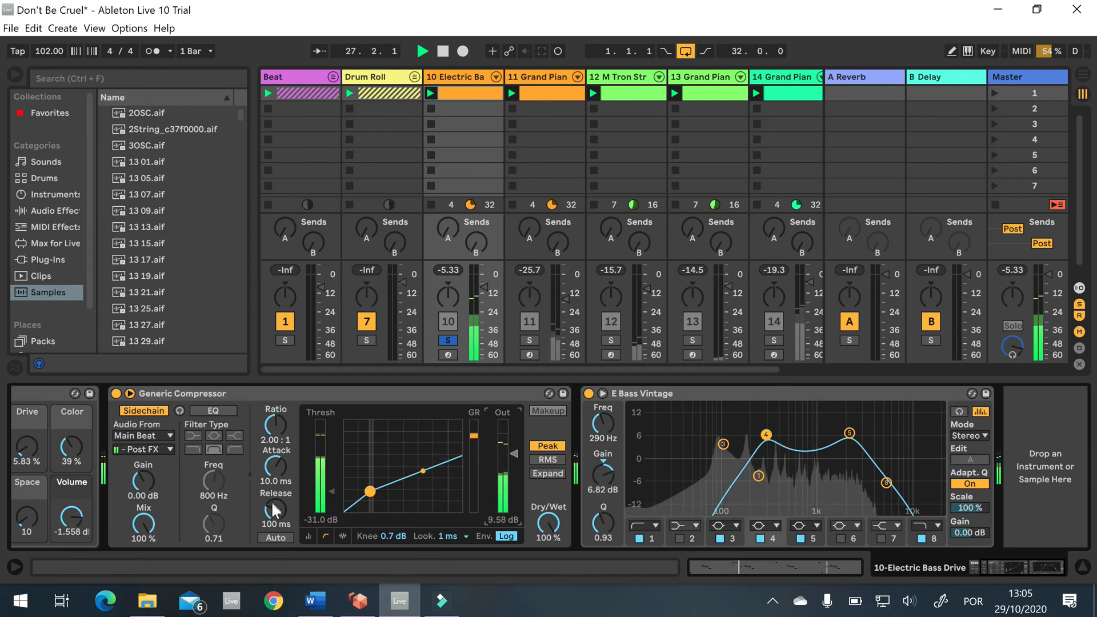
{"action": "left_click_drag", "start_coordinate": [273, 507], "coordinate": [273, 500]}
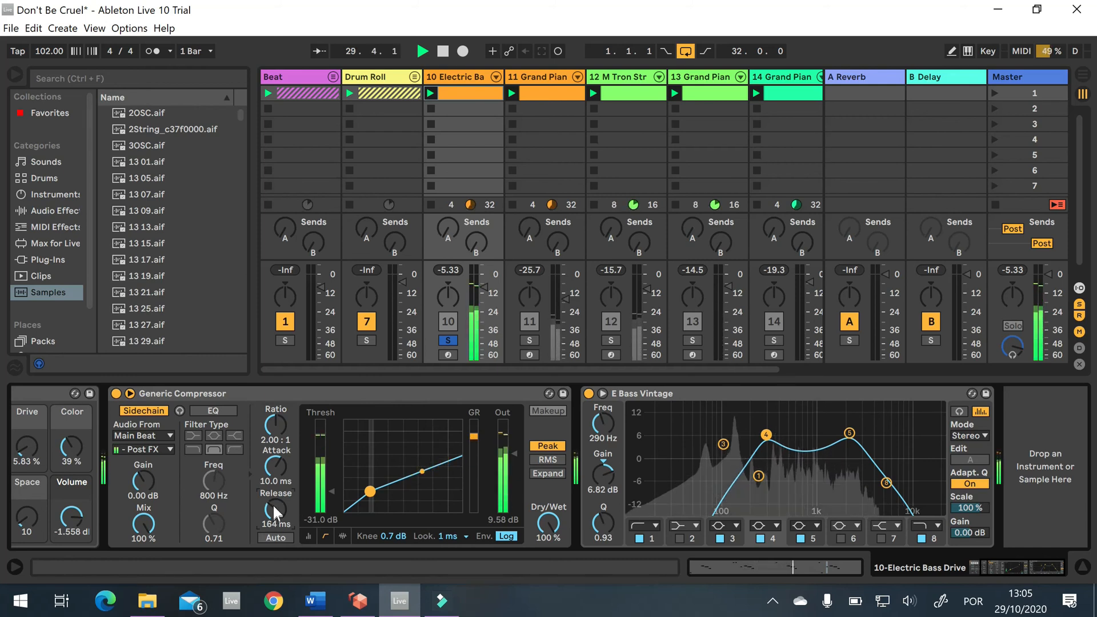
{"action": "left_click", "coordinate": [444, 51]}
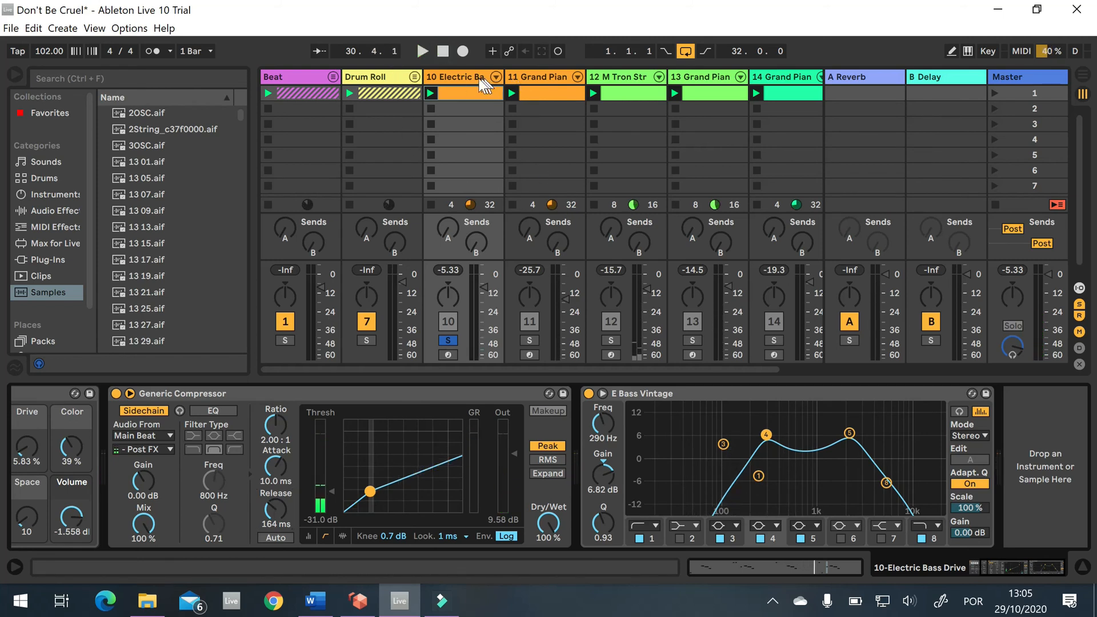
Solo the 11 Grand Piano track and play it with its devices in view
{"action": "left_click", "coordinate": [540, 84]}
{"action": "left_click", "coordinate": [530, 340]}
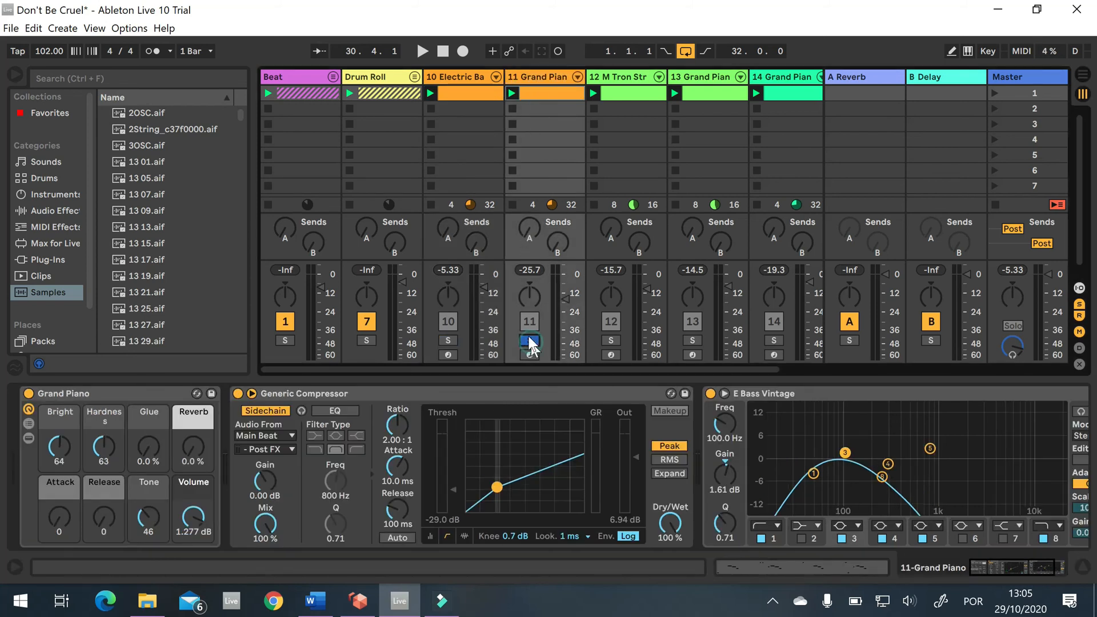
{"action": "left_click", "coordinate": [424, 49]}
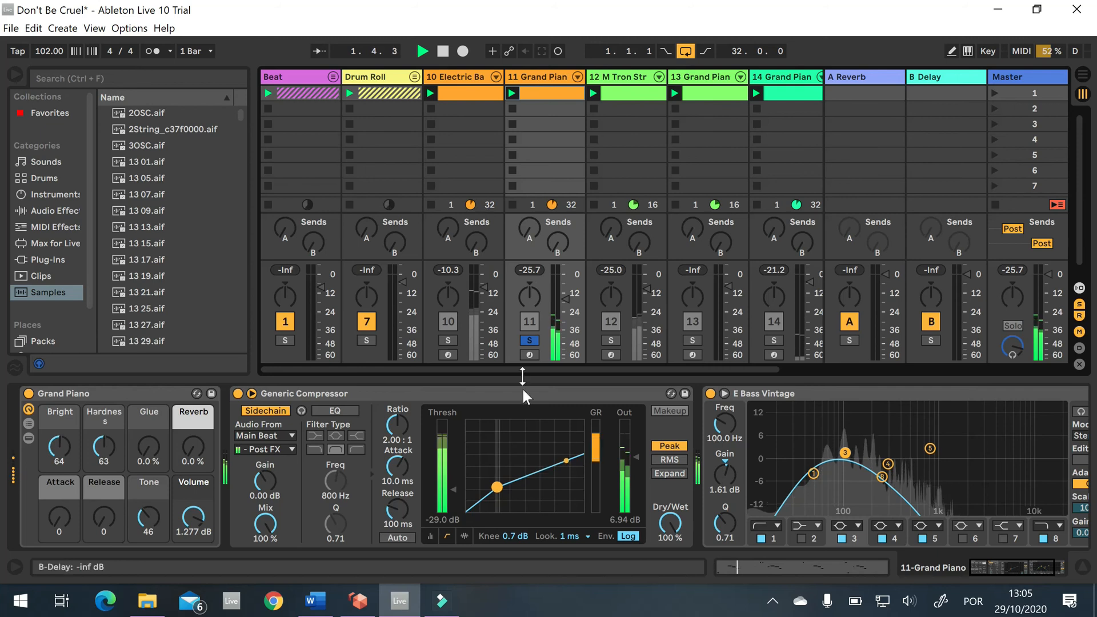
Choose Cashon Kit | Kick Machine 4 | Post FX as the piano compressor's sidechain tap and set its threshold to -23.2 dB
{"action": "left_click", "coordinate": [274, 435]}
{"action": "left_click", "coordinate": [280, 435]}
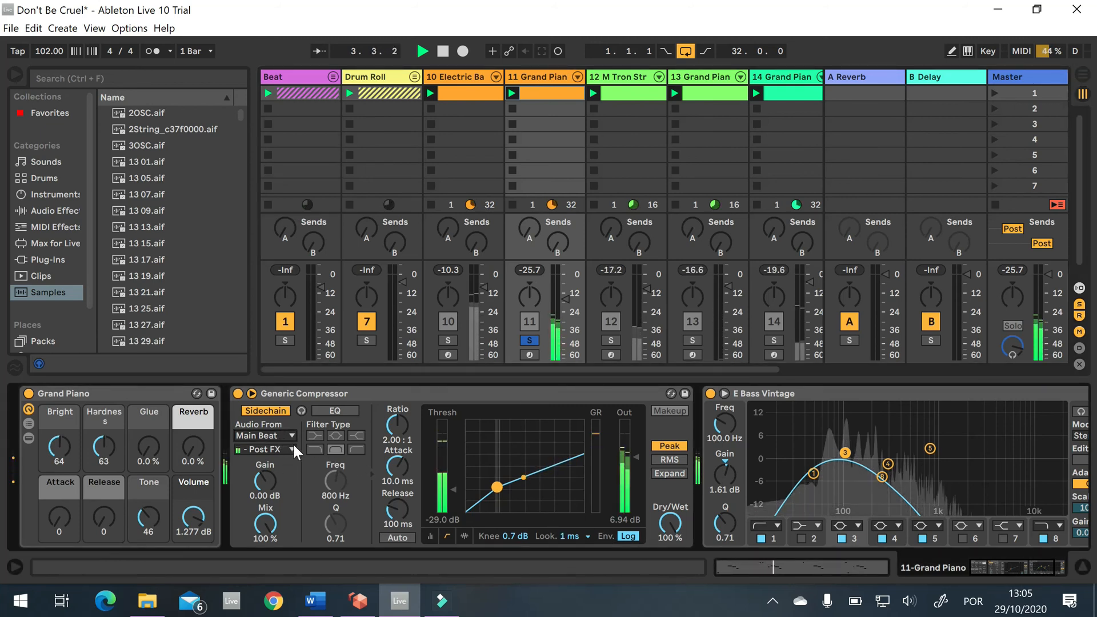
{"action": "left_click", "coordinate": [290, 446]}
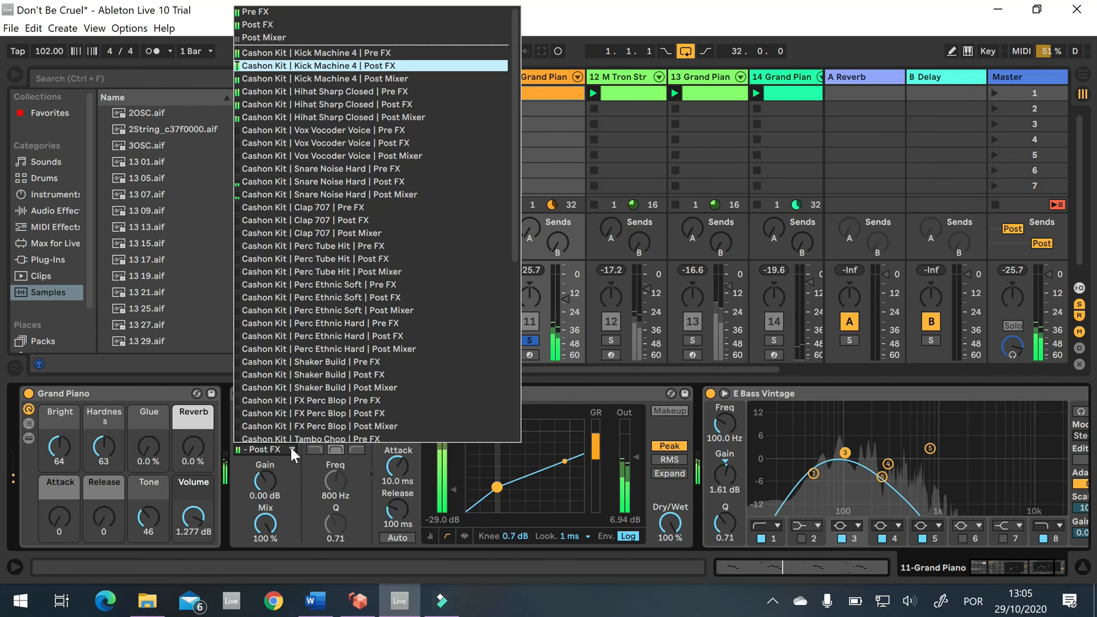
{"action": "left_click", "coordinate": [401, 66]}
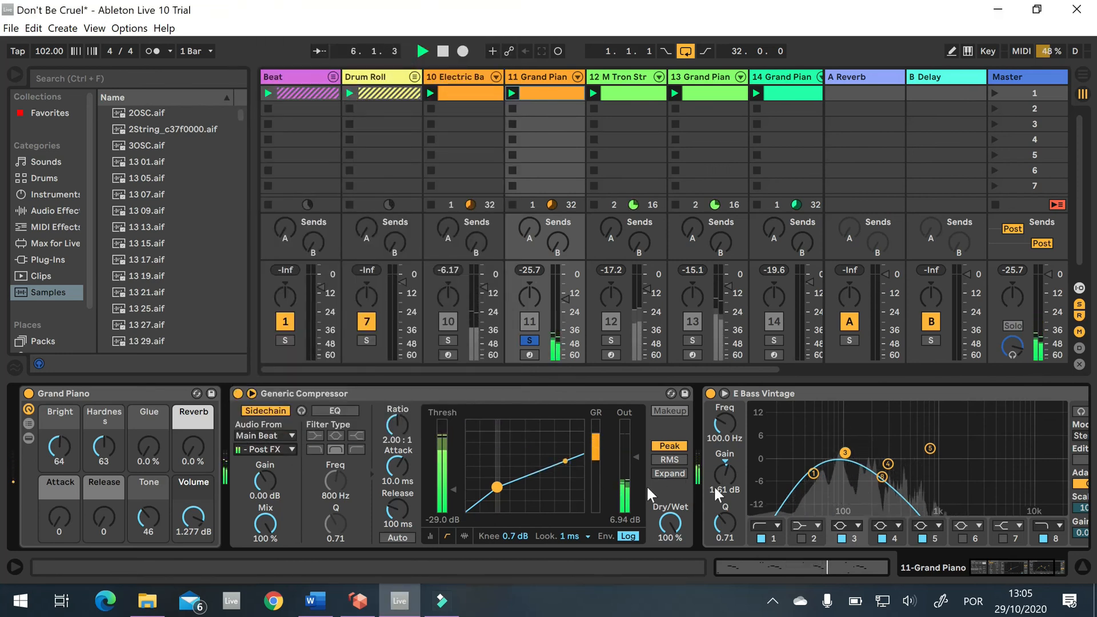
{"action": "left_click_drag", "start_coordinate": [451, 489], "coordinate": [451, 480]}
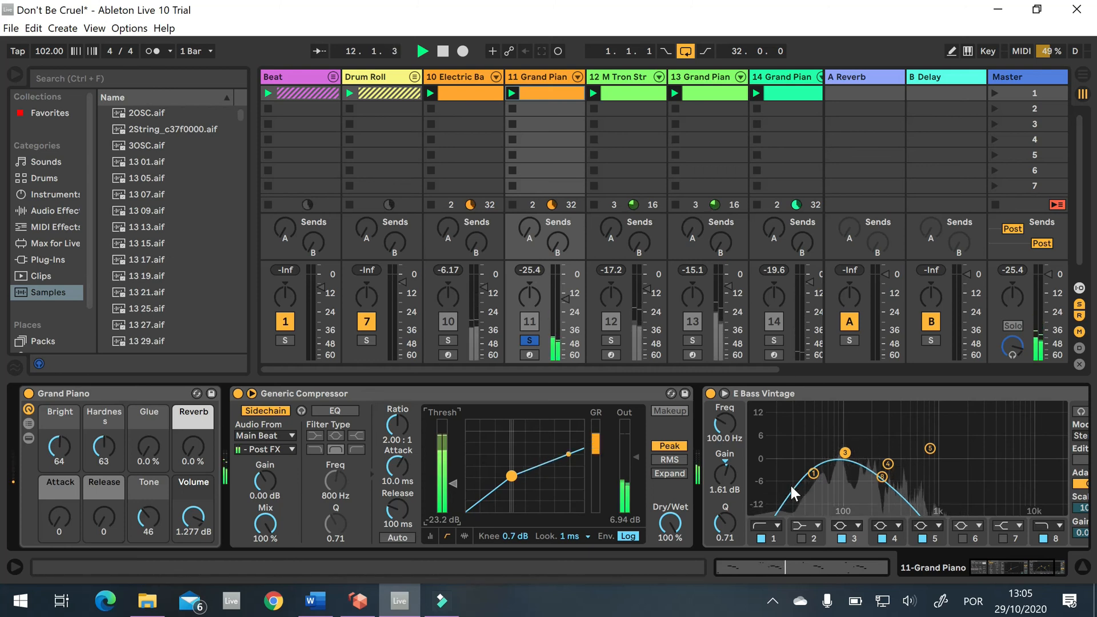
Raise the 11 Grand Piano track's volume slightly
{"action": "left_click", "coordinate": [562, 301]}
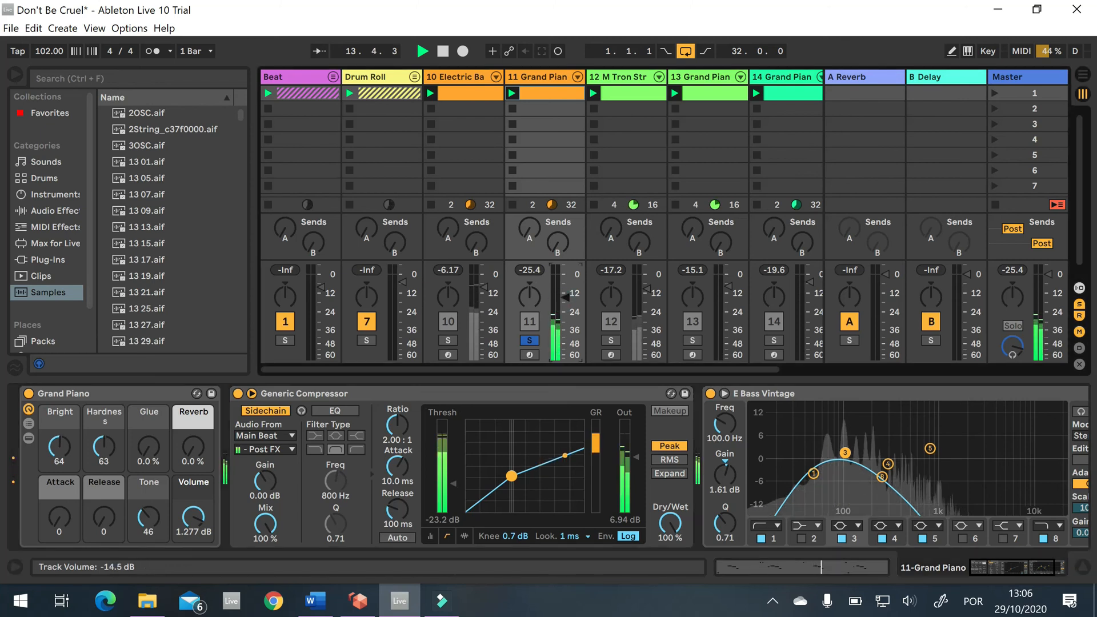
{"action": "left_click_drag", "start_coordinate": [563, 301], "coordinate": [567, 297]}
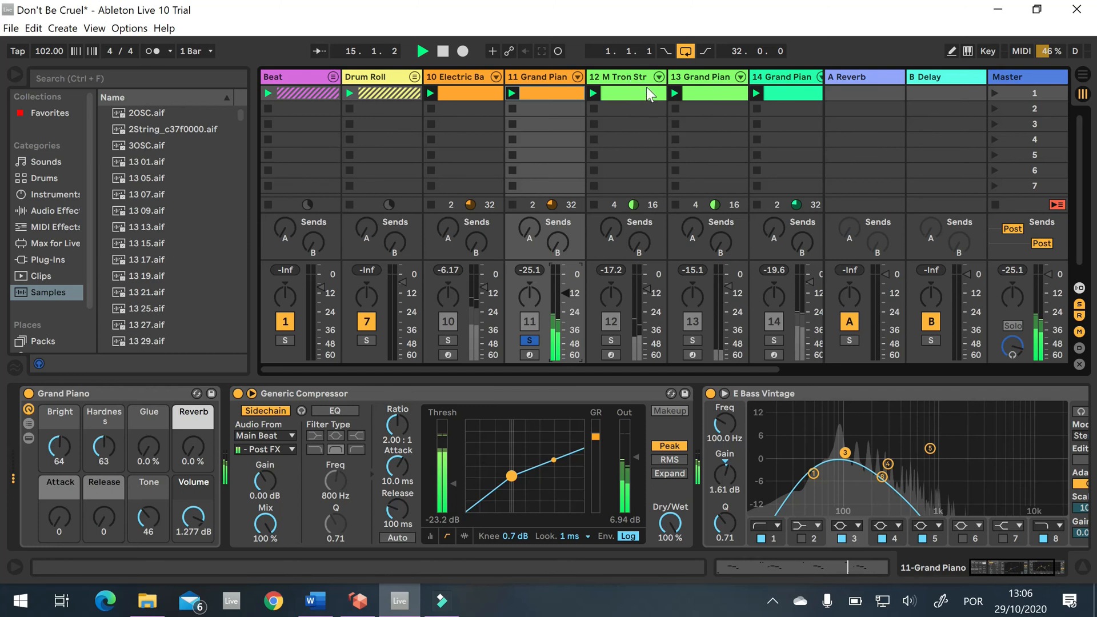
Solo the 12 M Tron Strings track during playback and look over its Analog Strings device chain
{"action": "left_click", "coordinate": [616, 337]}
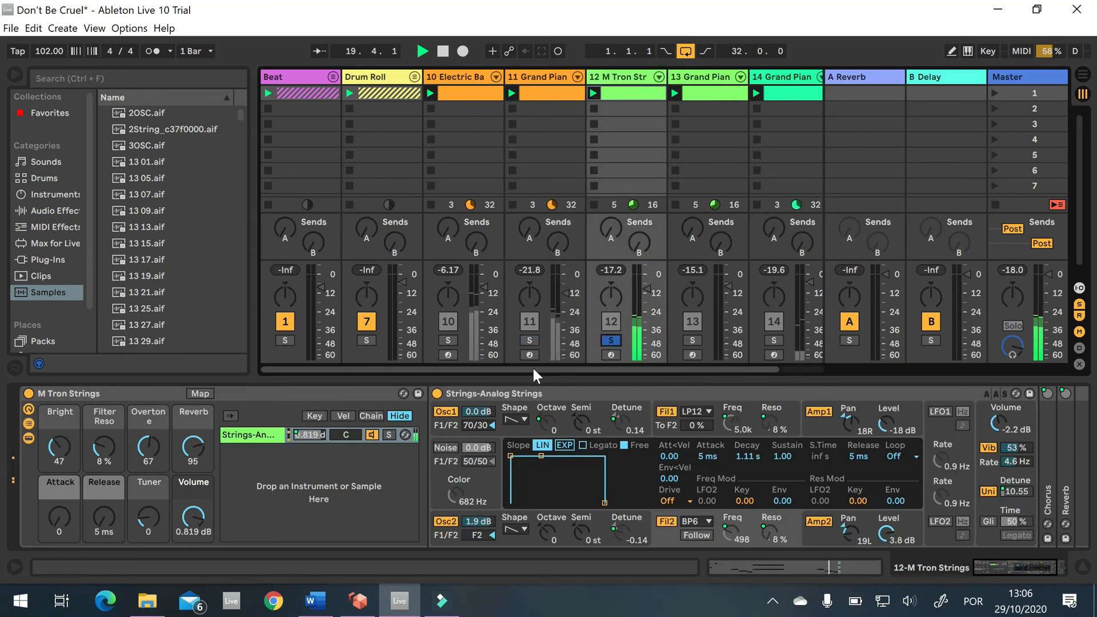
{"action": "left_click_drag", "start_coordinate": [533, 366], "coordinate": [606, 365]}
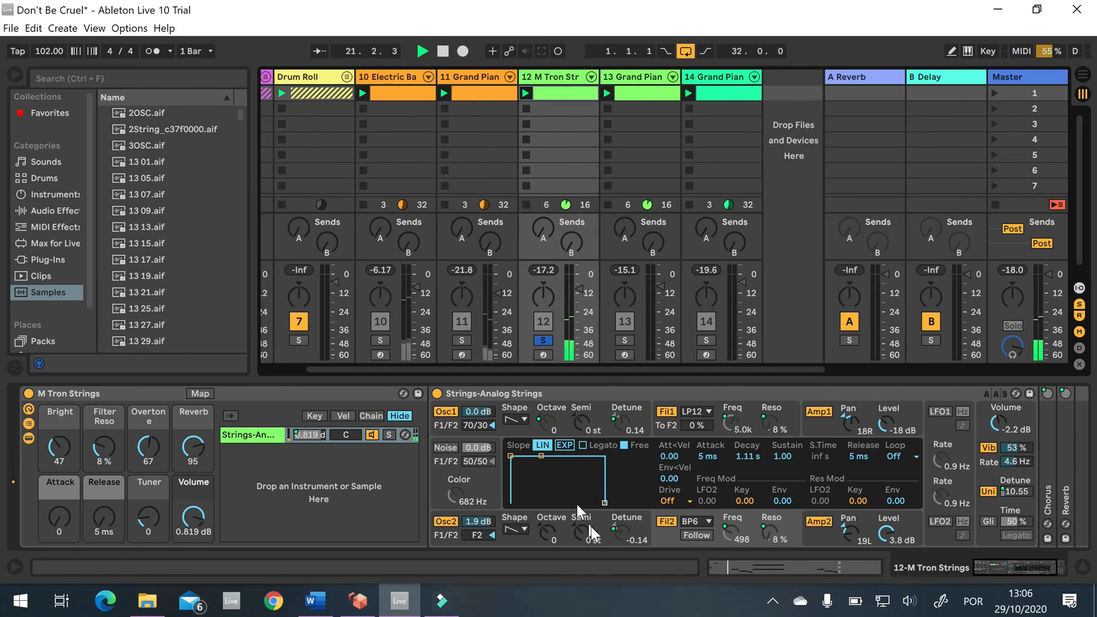
{"action": "mouse_move", "coordinate": [1017, 566]}
{"action": "left_mouse_down"}
{"action": "mouse_move", "coordinate": [1056, 563]}
{"action": "mouse_move", "coordinate": [1009, 567]}
{"action": "left_mouse_up"}
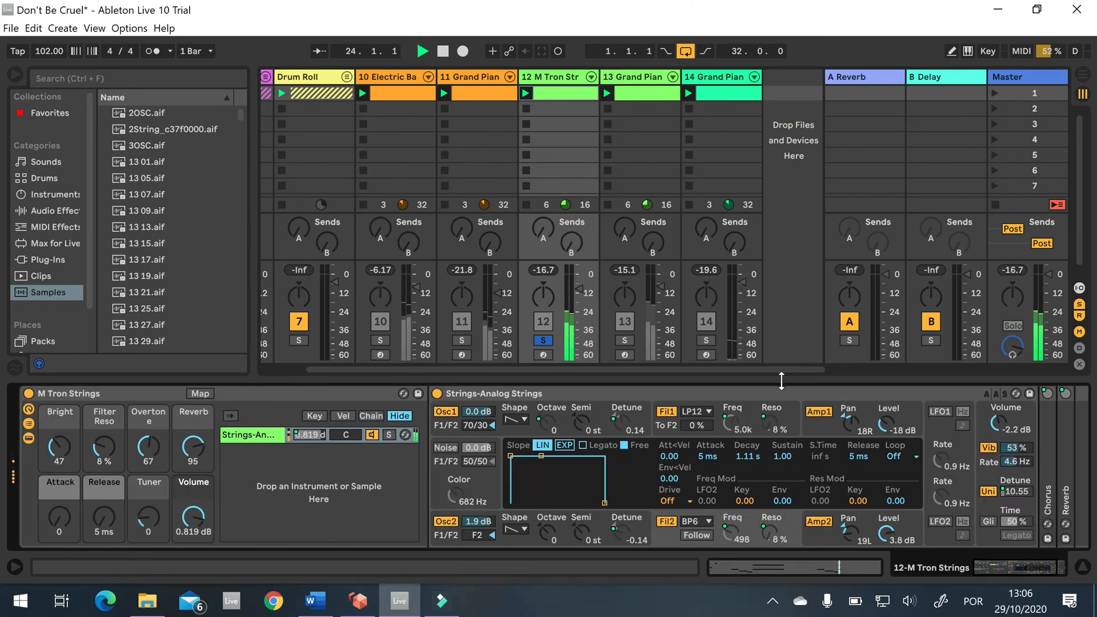
Show the 12 M Tron Strings clip's notes, look through the lower and upper ones as it plays, and stop playback
{"action": "double_click", "coordinate": [557, 94]}
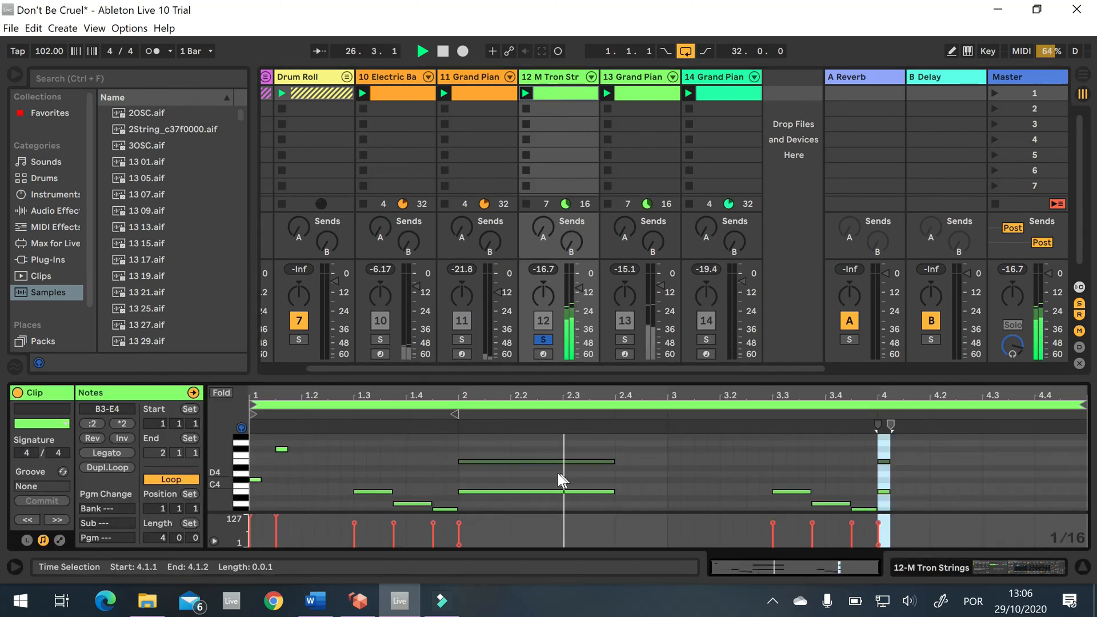
{"action": "scroll", "coordinate": [677, 478], "scroll_direction": "down", "scroll_amount": 2}
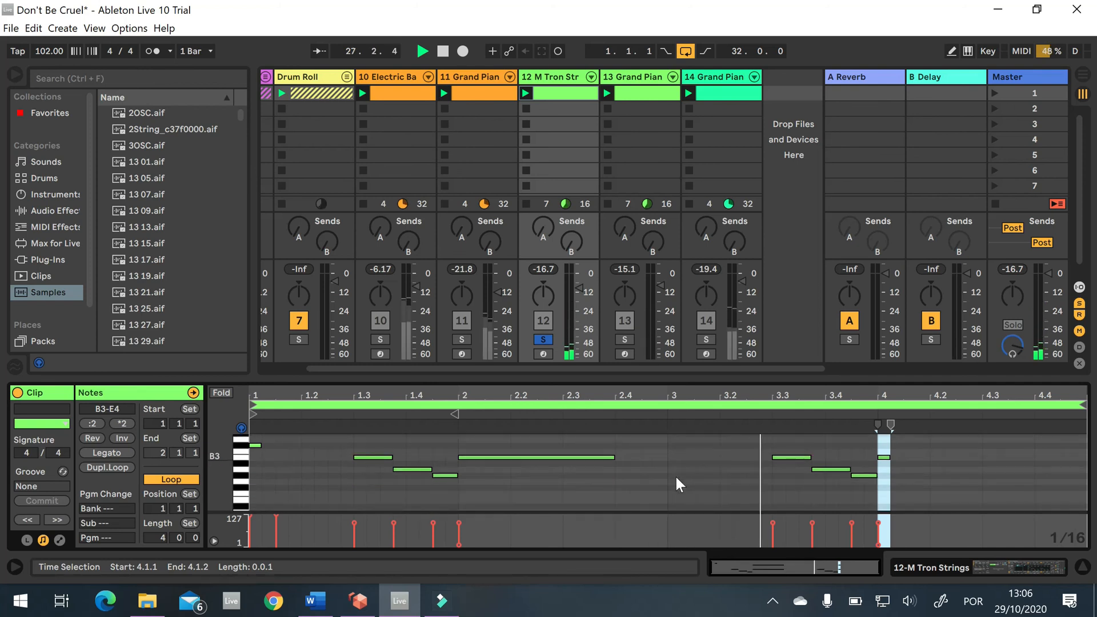
{"action": "scroll", "coordinate": [677, 478], "scroll_direction": "up", "scroll_amount": 2}
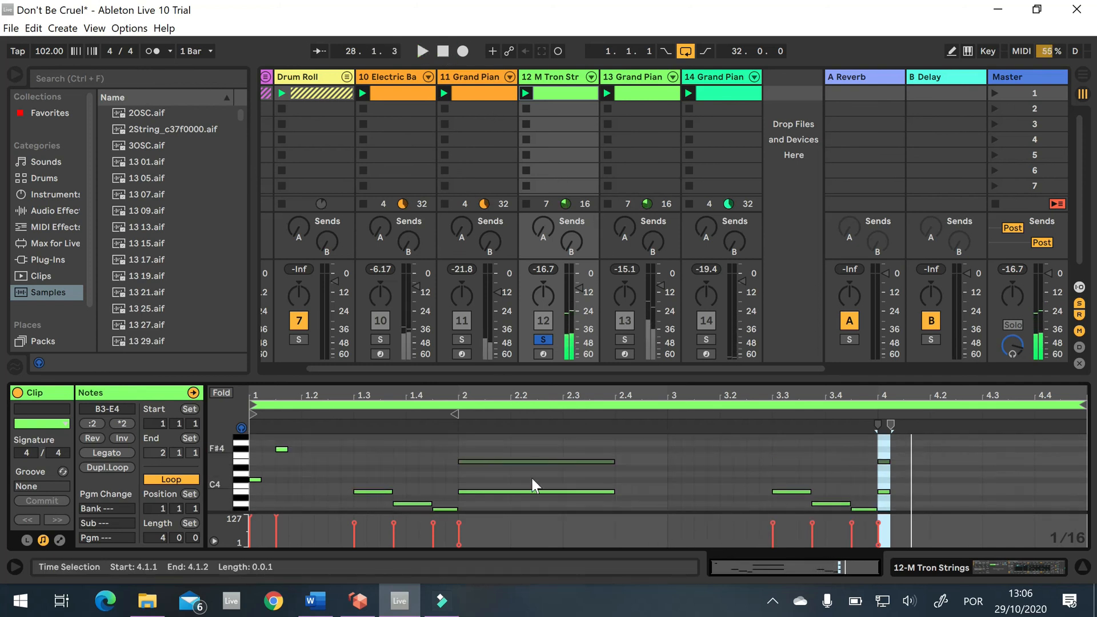
Audition the soloed strings with a higher velocity on the long E4 note at bar 2, and undo that change
{"action": "left_click", "coordinate": [526, 461]}
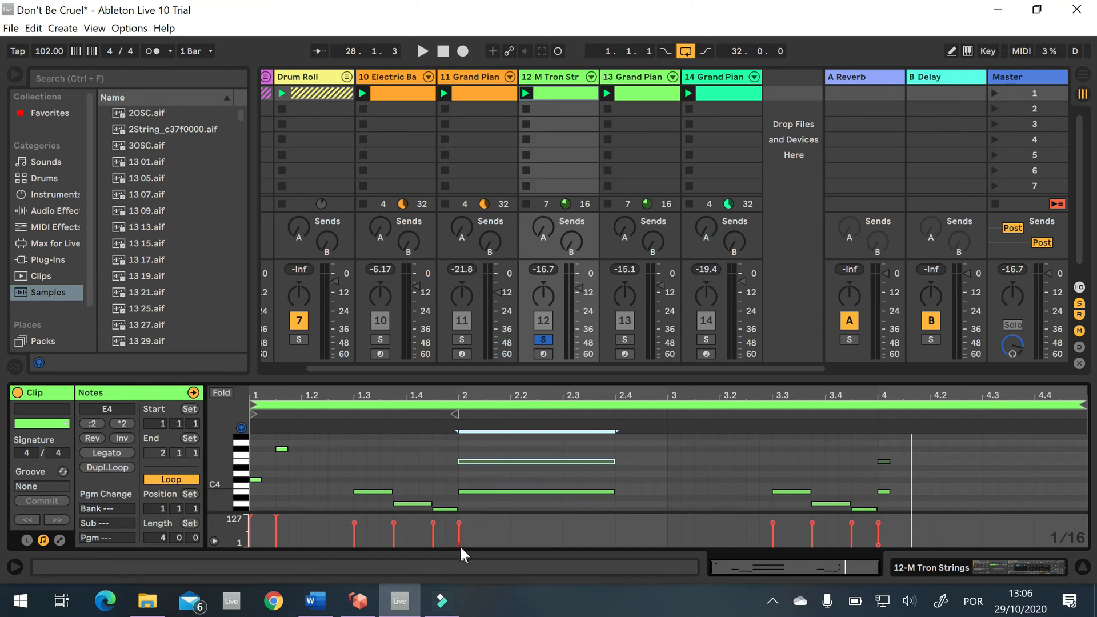
{"action": "left_click", "coordinate": [446, 462]}
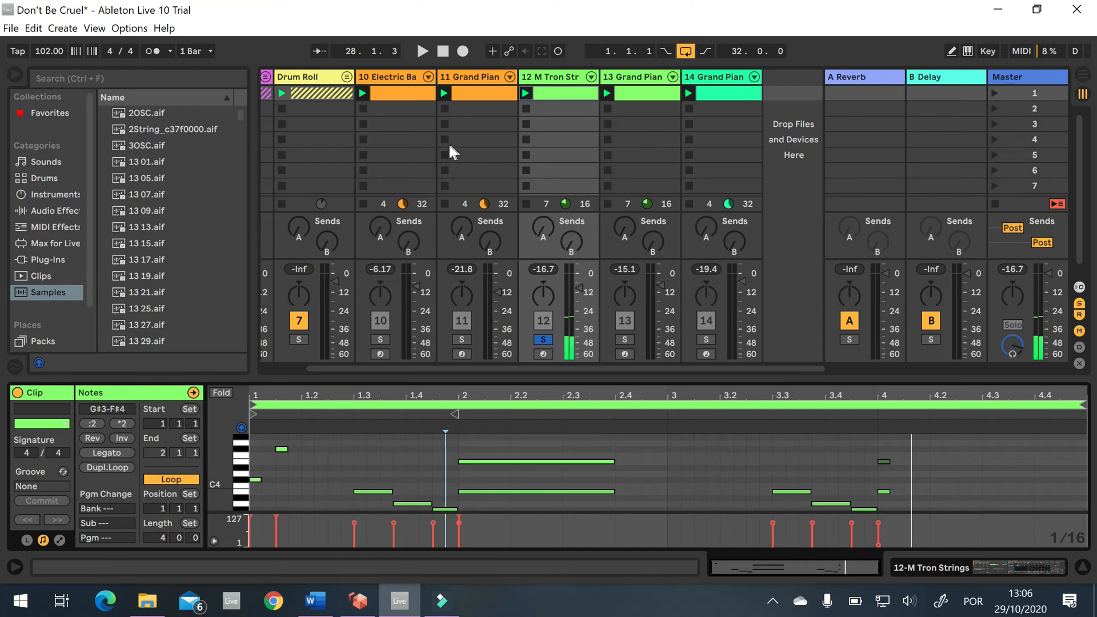
{"action": "left_click", "coordinate": [422, 51]}
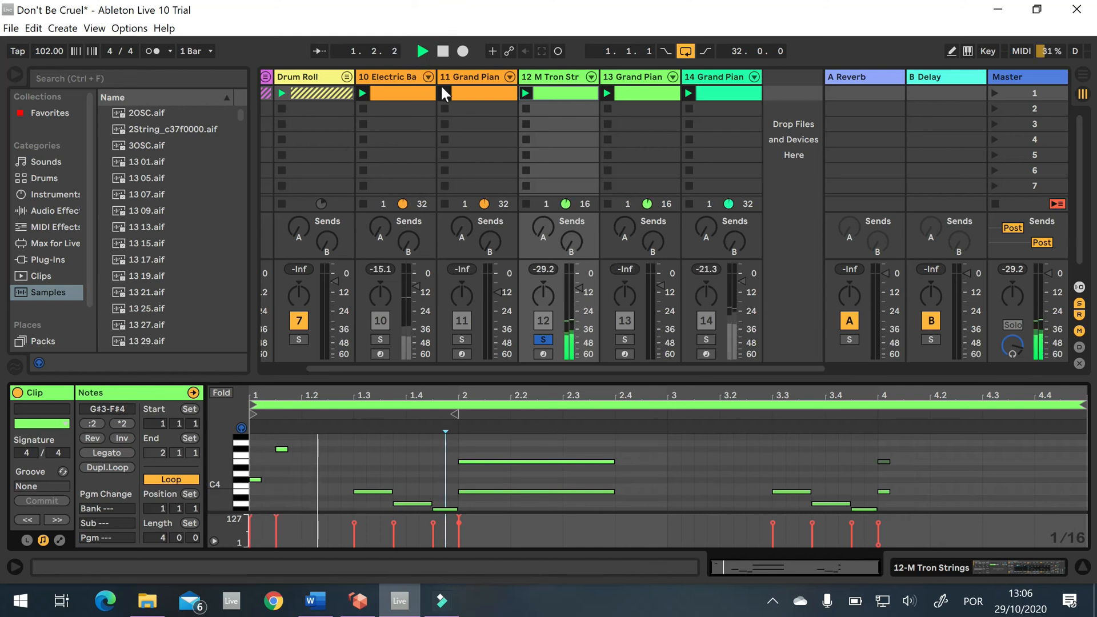
{"action": "left_click", "coordinate": [446, 52]}
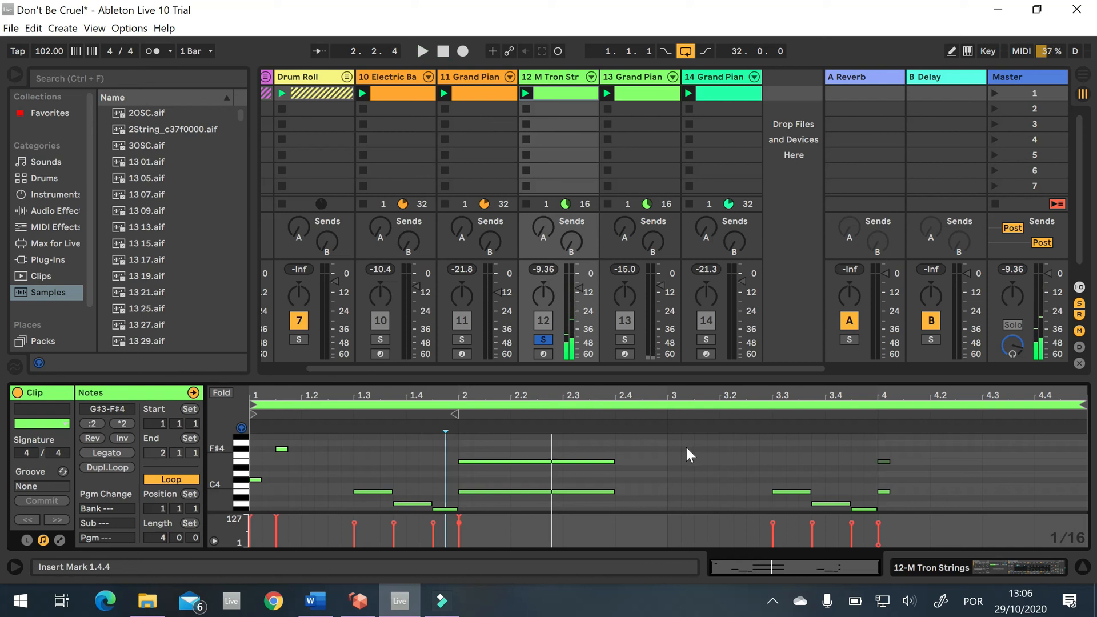
{"action": "key", "text": "ctrl+z"}
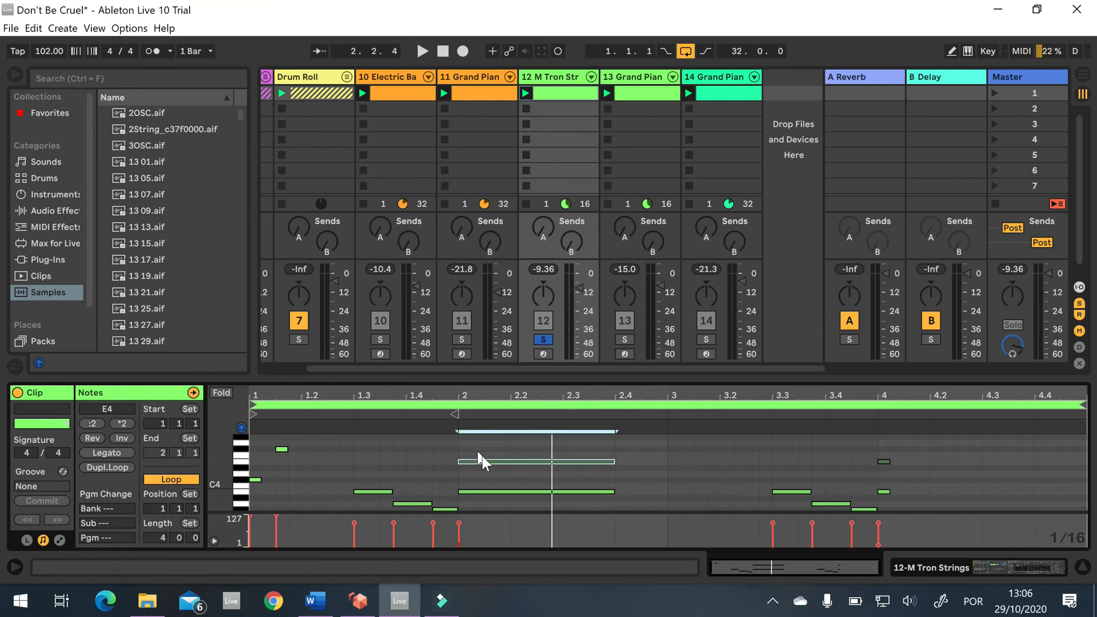
{"action": "left_click", "coordinate": [510, 490]}
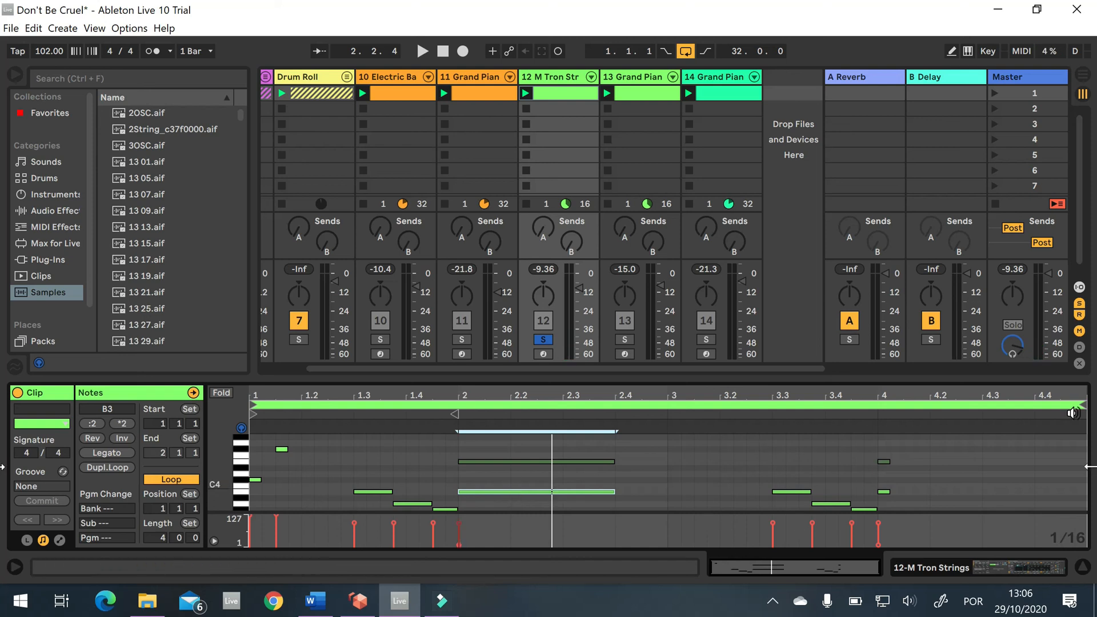
Solo the 13 Grand Piano track, look through its clip's notes during playback, and stop playback
{"action": "left_click", "coordinate": [624, 339]}
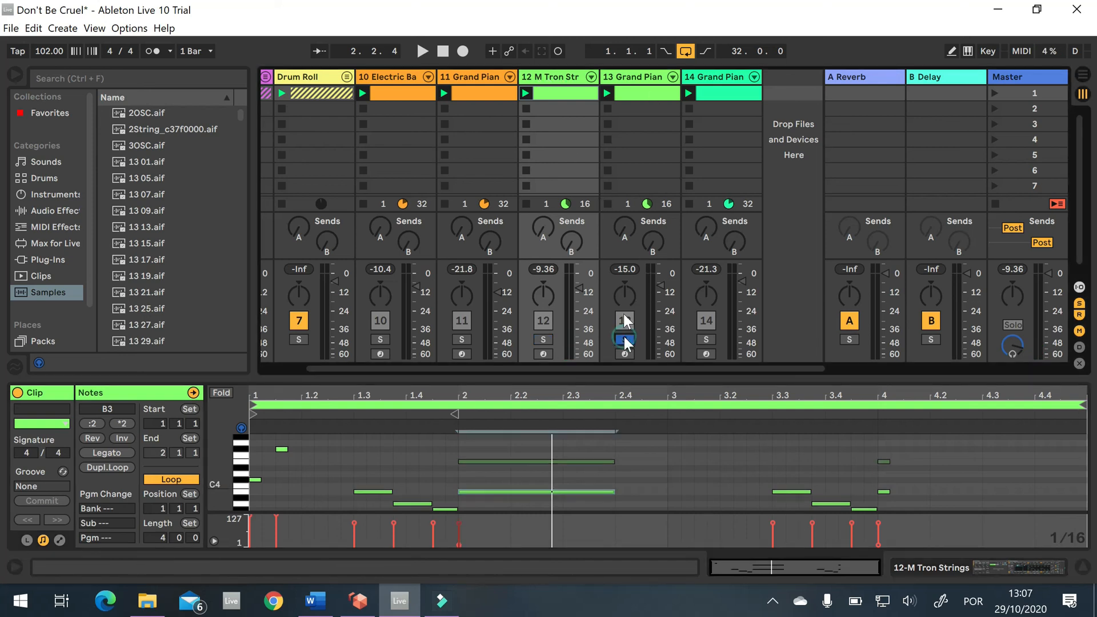
{"action": "left_click", "coordinate": [606, 91]}
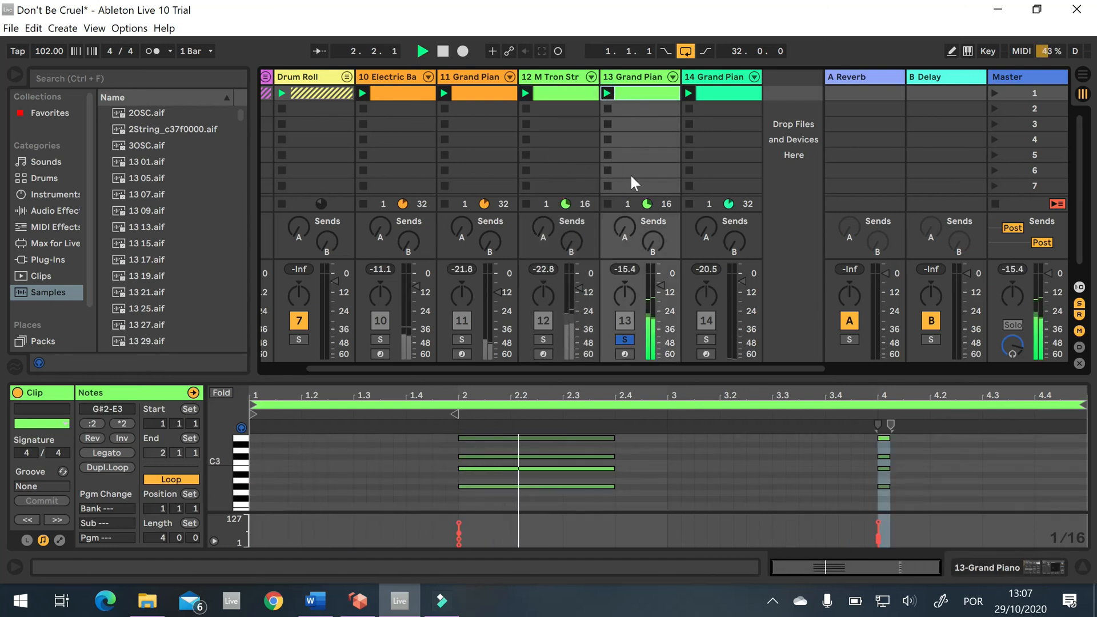
{"action": "scroll", "coordinate": [741, 472], "scroll_direction": "down", "scroll_amount": 2}
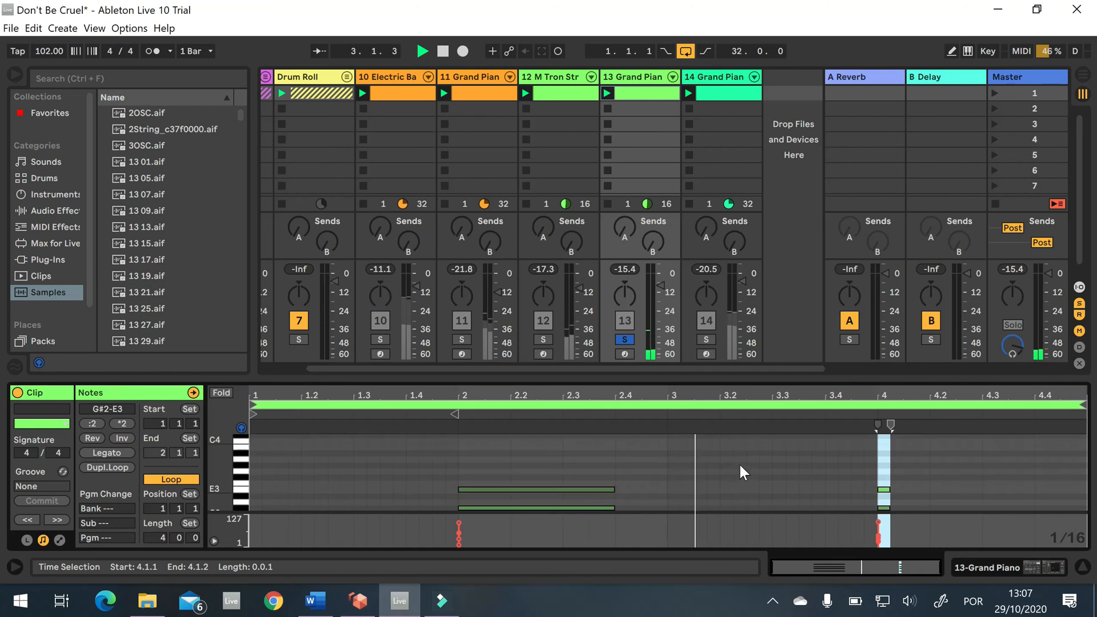
{"action": "scroll", "coordinate": [737, 470], "scroll_direction": "up", "scroll_amount": 4}
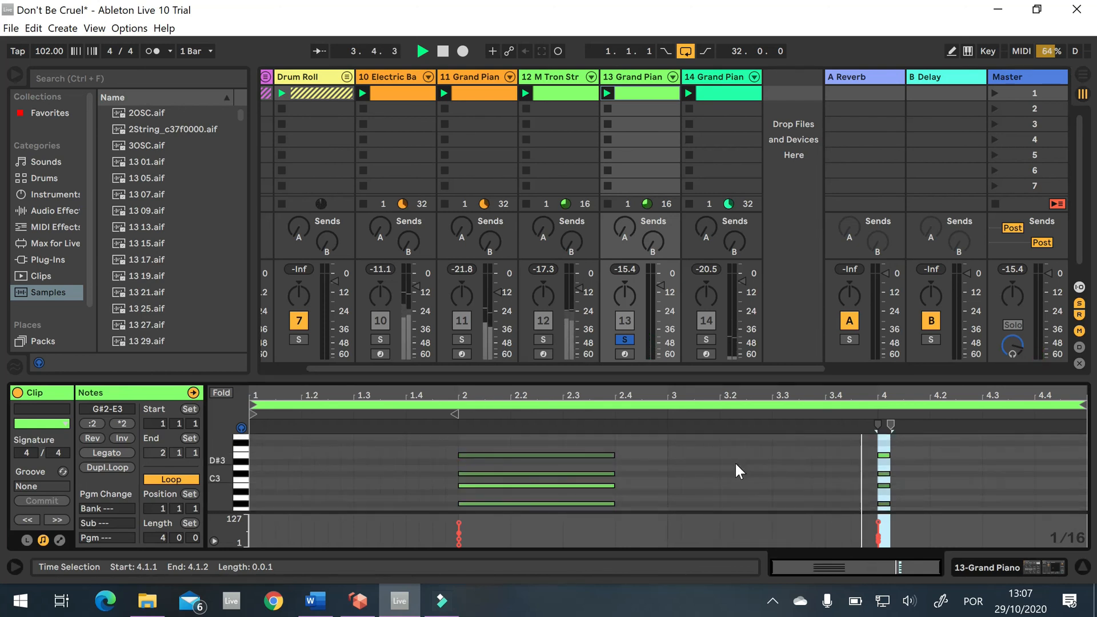
{"action": "left_click", "coordinate": [443, 51]}
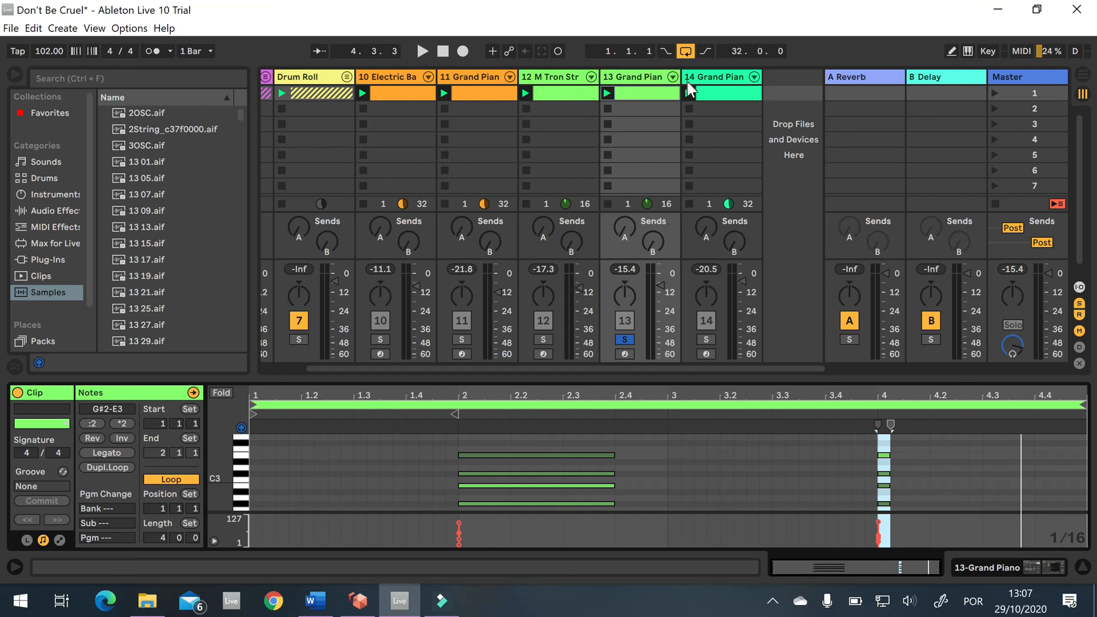
Open the 14 Grand Piano clip's notes, start playback and solo the track
{"action": "left_click", "coordinate": [721, 99]}
{"action": "left_click", "coordinate": [690, 98]}
{"action": "left_click", "coordinate": [562, 486]}
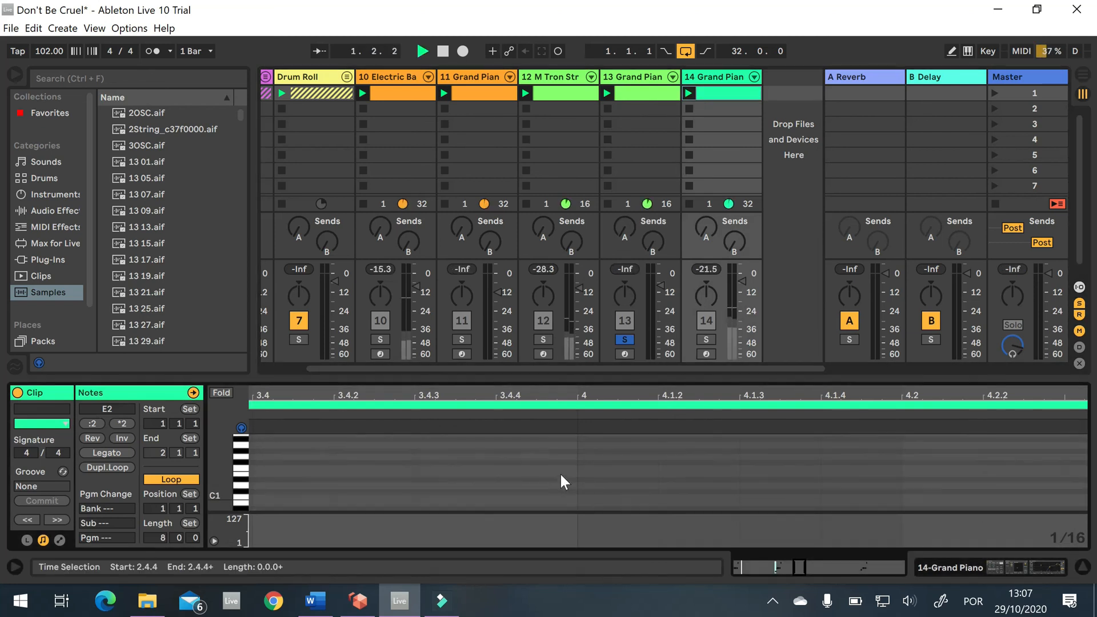
{"action": "scroll", "coordinate": [557, 489], "scroll_direction": "up", "scroll_amount": 10}
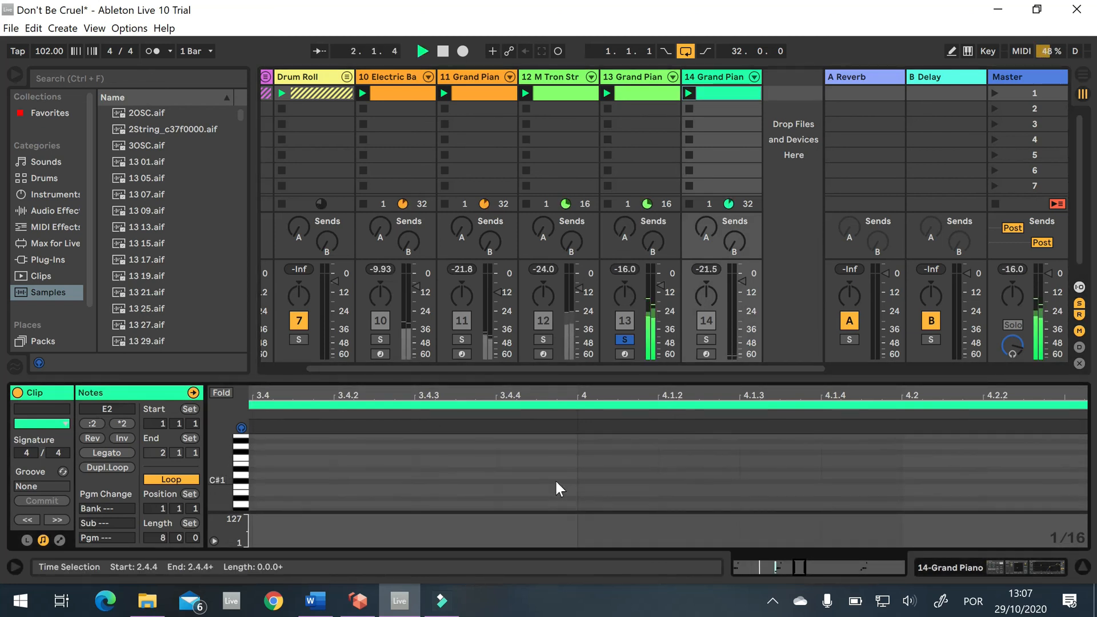
{"action": "left_click", "coordinate": [706, 340]}
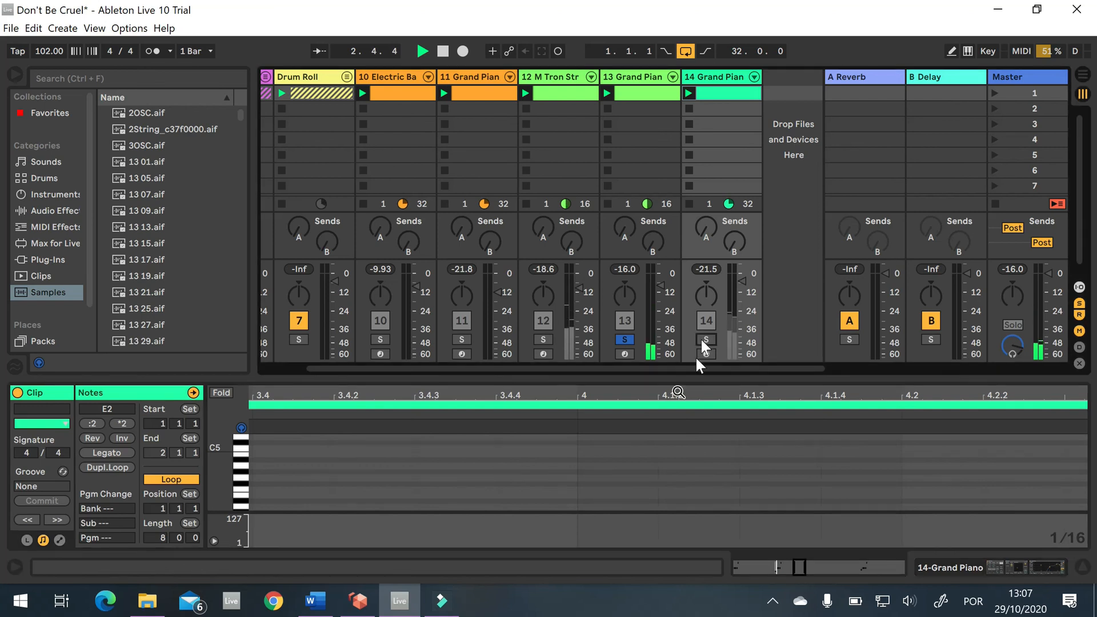
Show the full length of the 14 Grand Piano clip and look over its low notes as it plays
{"action": "scroll", "coordinate": [629, 461], "scroll_direction": "up", "scroll_amount": 2}
{"action": "scroll", "coordinate": [629, 461], "scroll_direction": "down", "scroll_amount": 2}
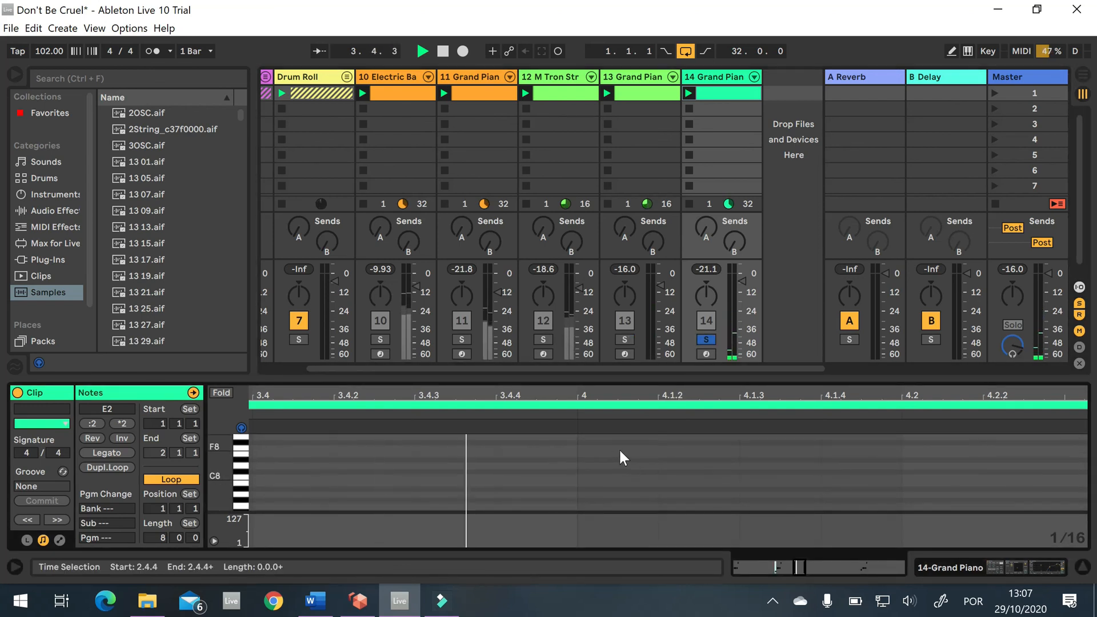
{"action": "scroll", "coordinate": [624, 460], "scroll_direction": "down", "scroll_amount": 2}
{"action": "scroll", "coordinate": [622, 459], "scroll_direction": "down", "scroll_amount": 10}
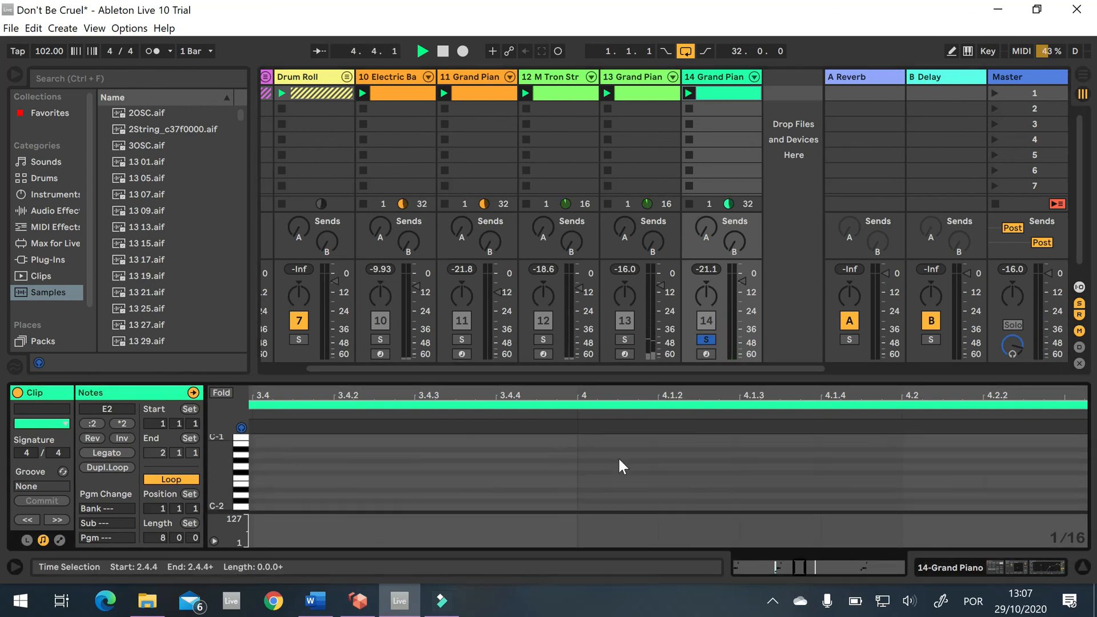
{"action": "scroll", "coordinate": [549, 480], "scroll_direction": "up", "scroll_amount": 10}
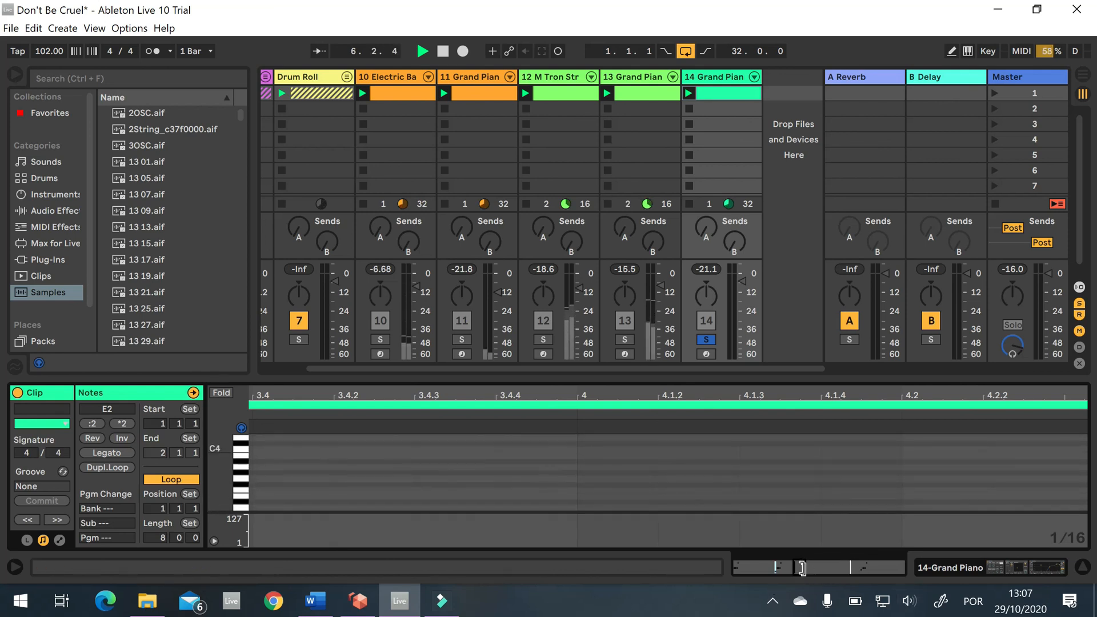
{"action": "double_click", "coordinate": [800, 567]}
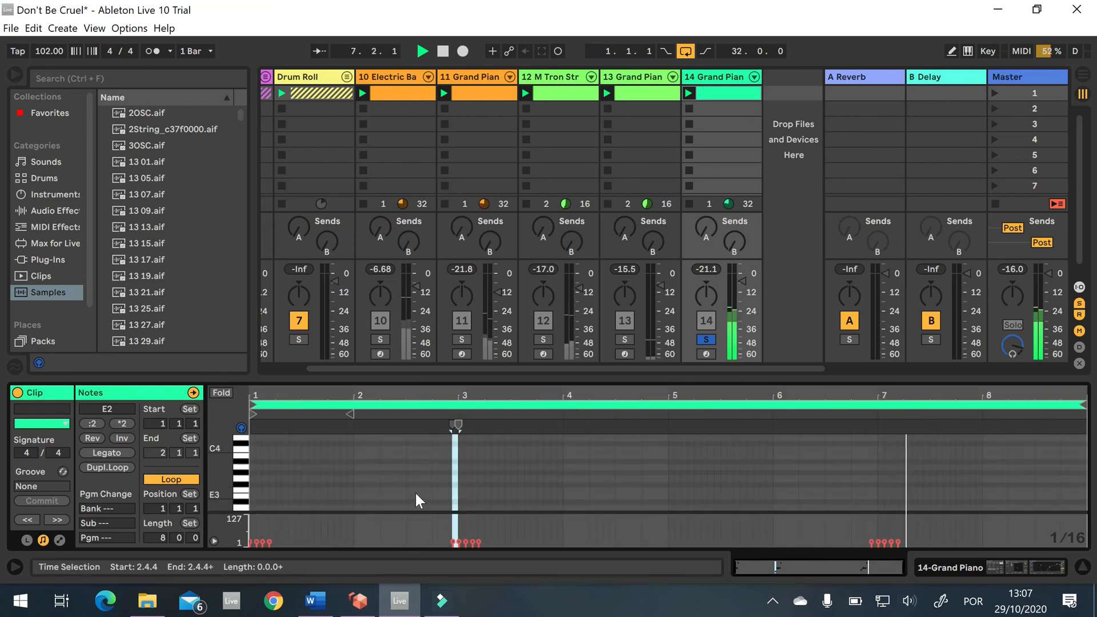
{"action": "scroll", "coordinate": [420, 496], "scroll_direction": "down", "scroll_amount": 5}
{"action": "scroll", "coordinate": [420, 496], "scroll_direction": "up", "scroll_amount": 2}
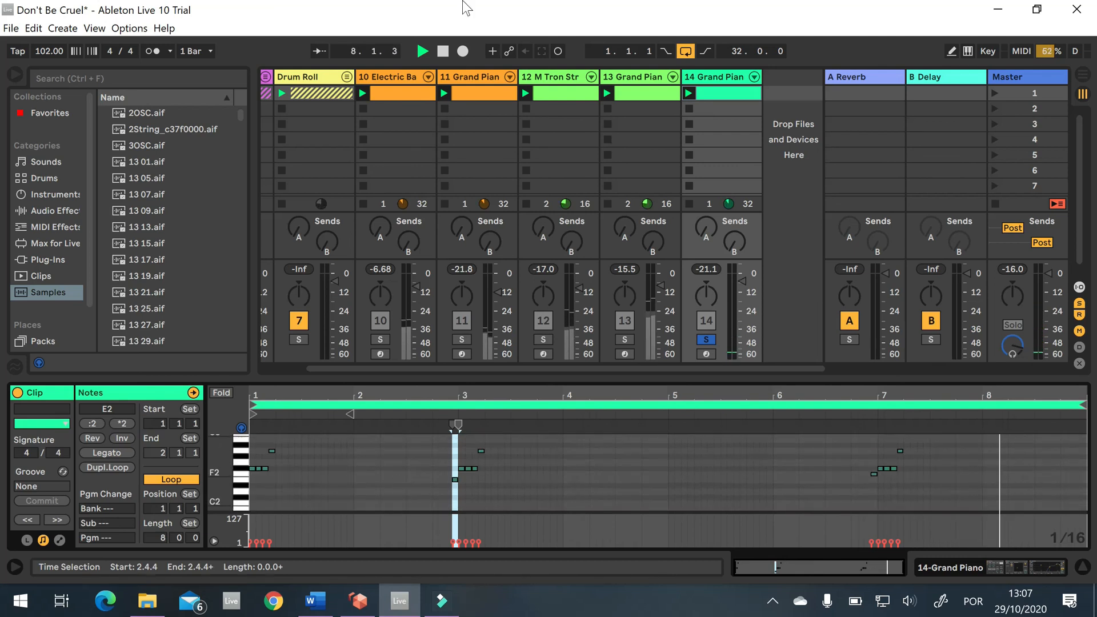
Stop playback and look over the 14 Grand Piano track's Grand Piano, Chorus and Piano EQ 2 devices
{"action": "left_click", "coordinate": [443, 51]}
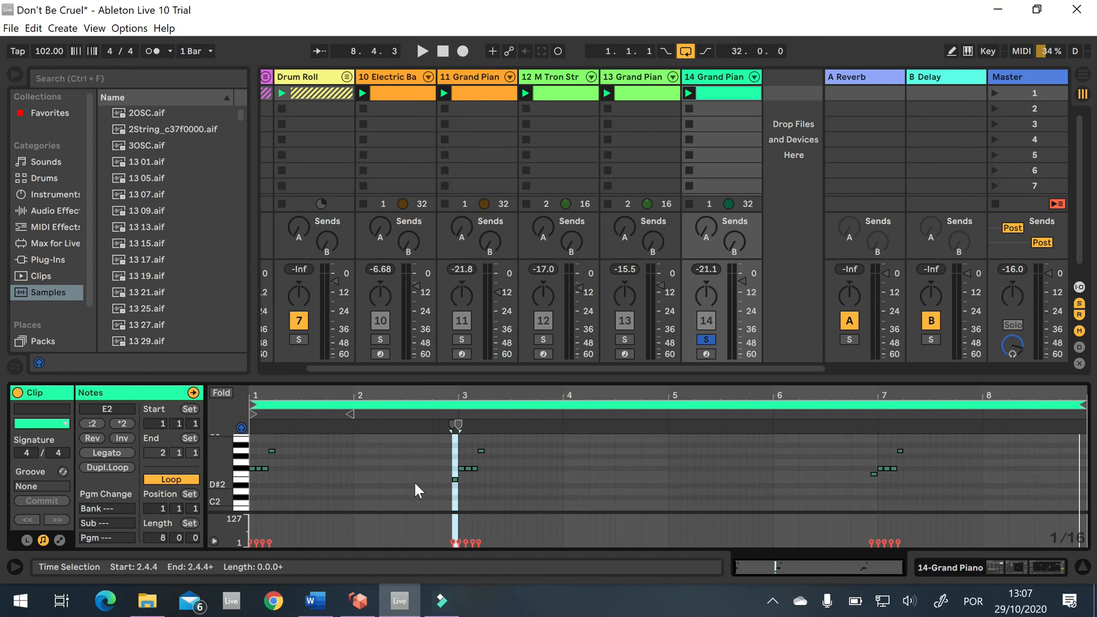
{"action": "left_click", "coordinate": [714, 82]}
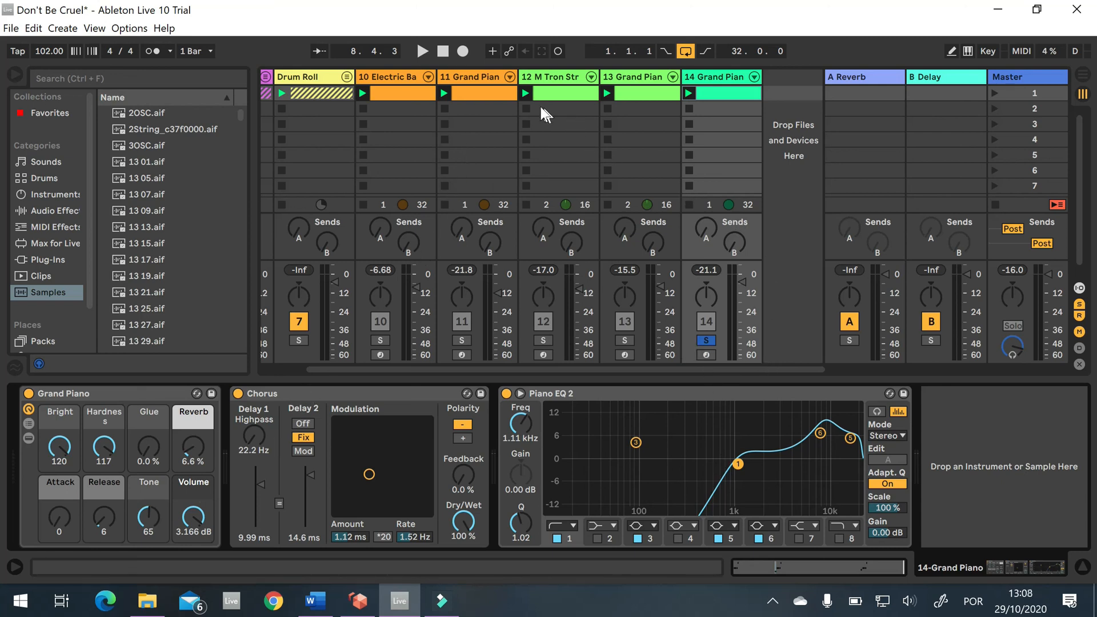
Unsolo the 14 Grand Piano track and listen to all tracks together, stopping playback at bar 9
{"action": "left_click", "coordinate": [707, 341]}
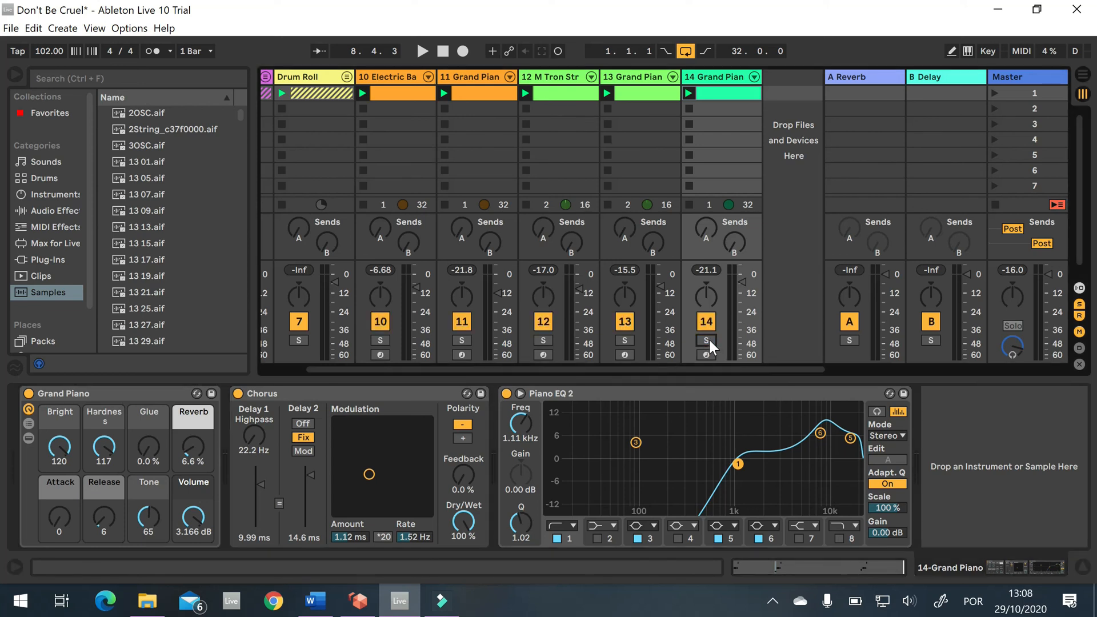
{"action": "left_click", "coordinate": [422, 52]}
{"action": "left_click_drag", "start_coordinate": [528, 368], "coordinate": [453, 371]}
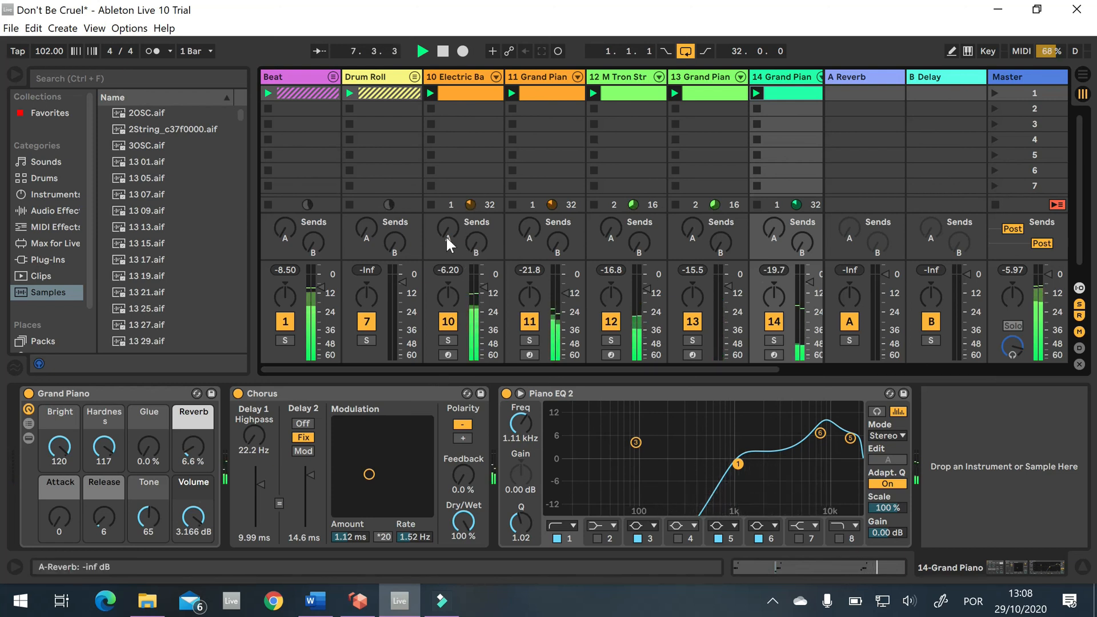
{"action": "left_click", "coordinate": [442, 51]}
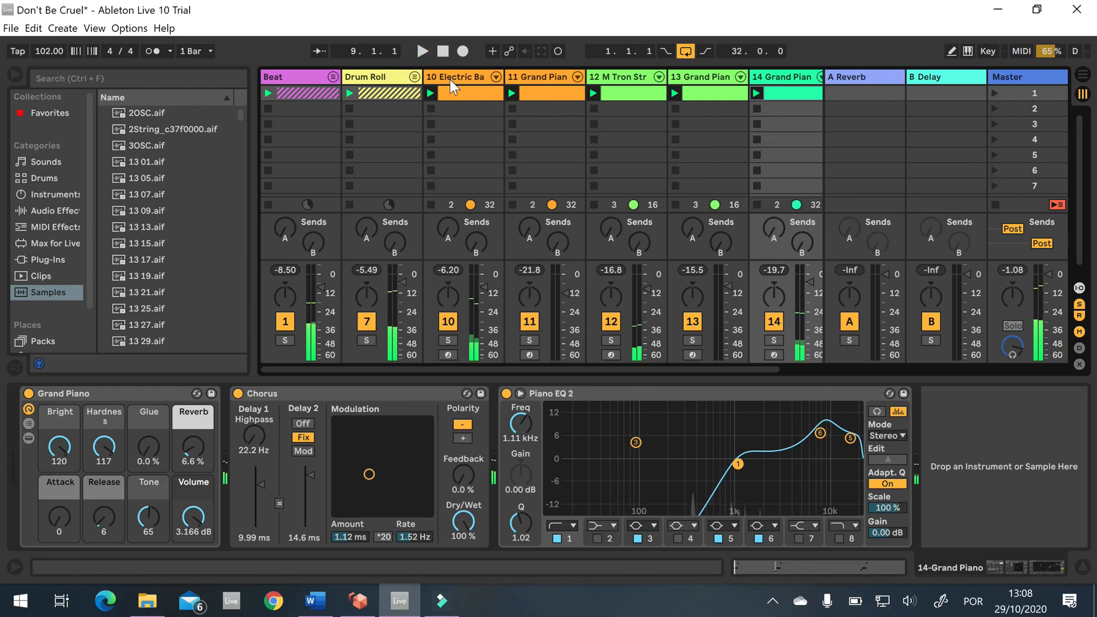